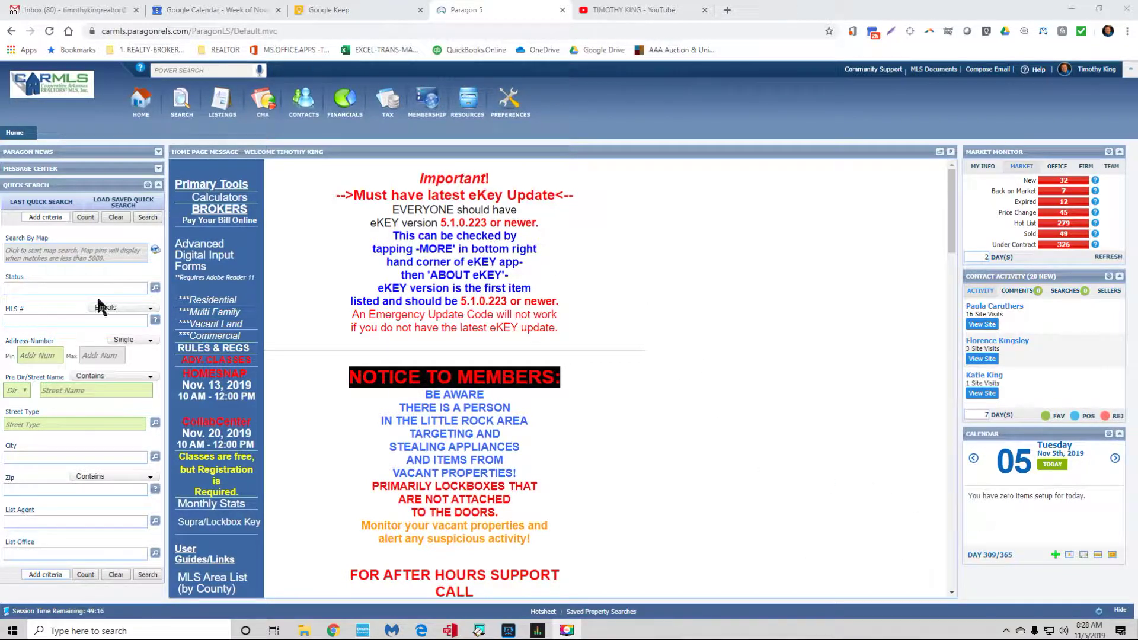
Reload the home page and open the MY INFO spreadsheet of your 18 current listings
{"action": "left_click", "coordinate": [140, 102]}
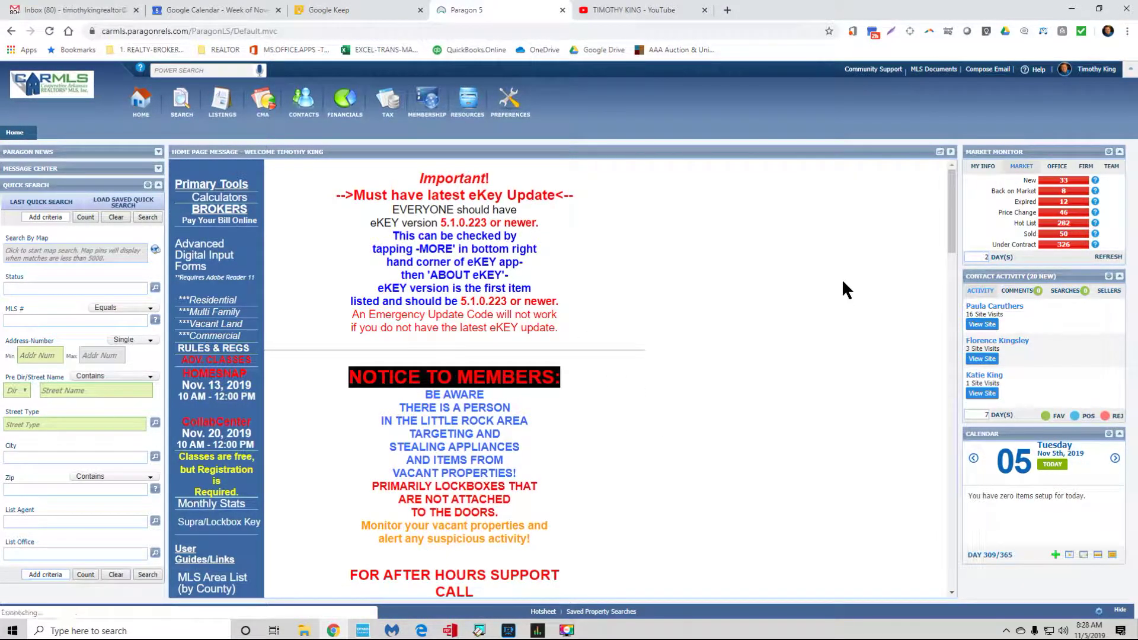
{"action": "left_click", "coordinate": [985, 167]}
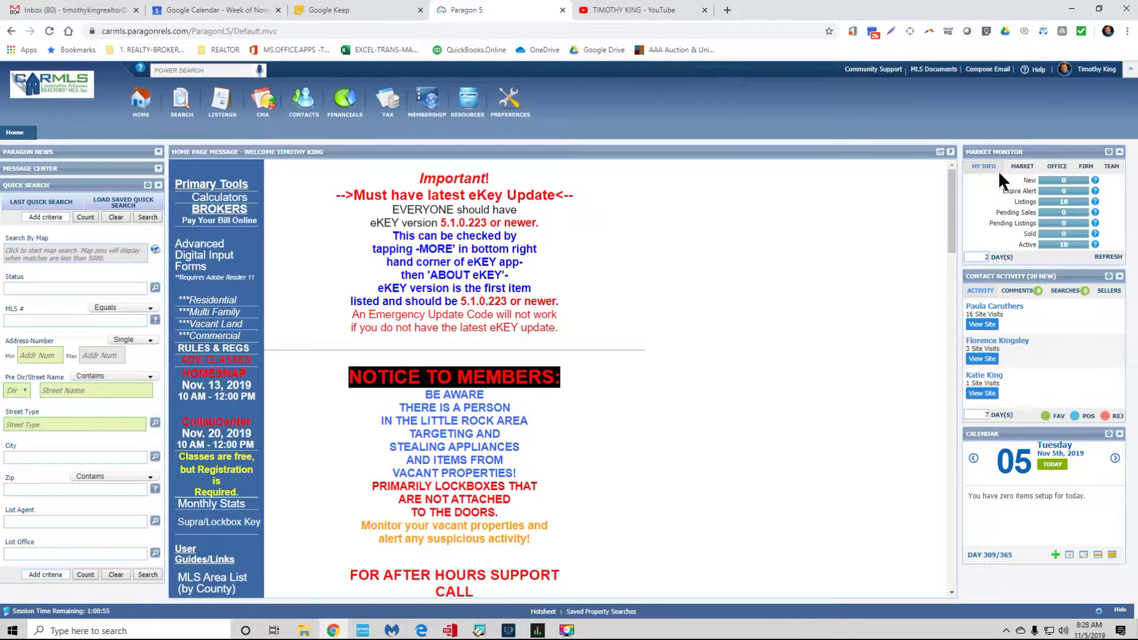
{"action": "left_click", "coordinate": [1026, 201]}
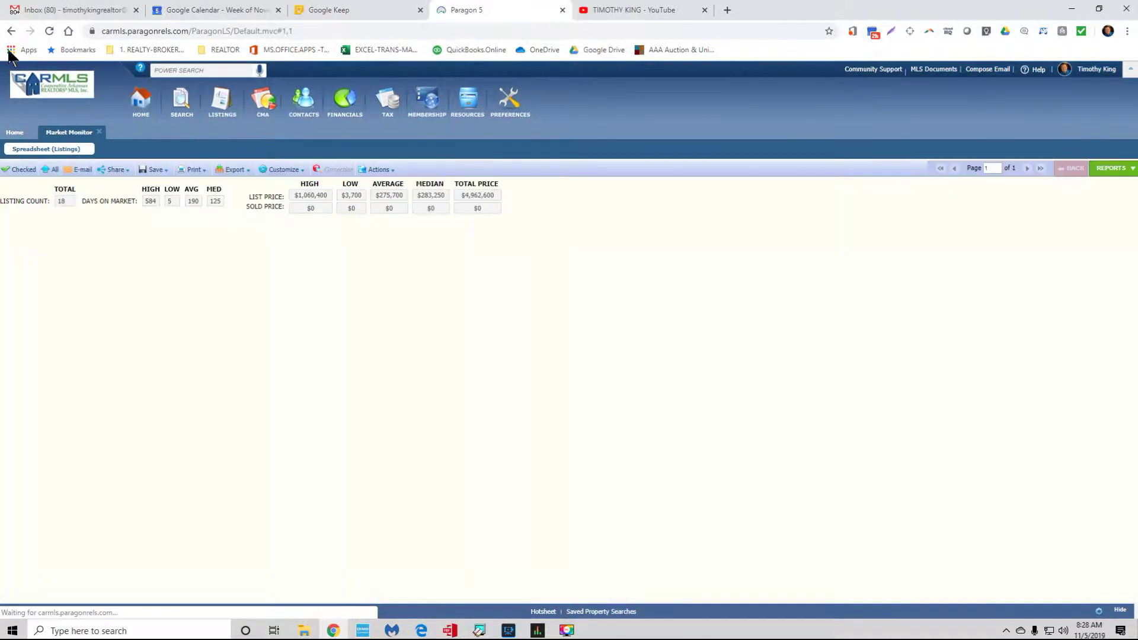
Go back home, switch Market Monitor to MARKET stats, and open the 33 new listings
{"action": "left_click", "coordinate": [8, 33]}
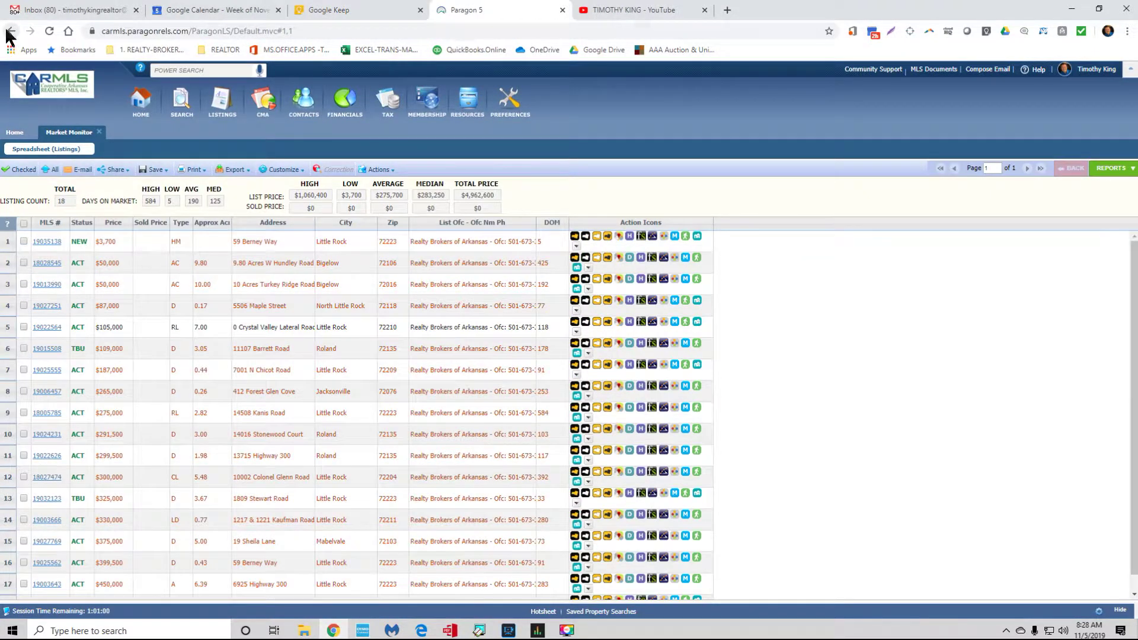
{"action": "left_click", "coordinate": [1022, 167]}
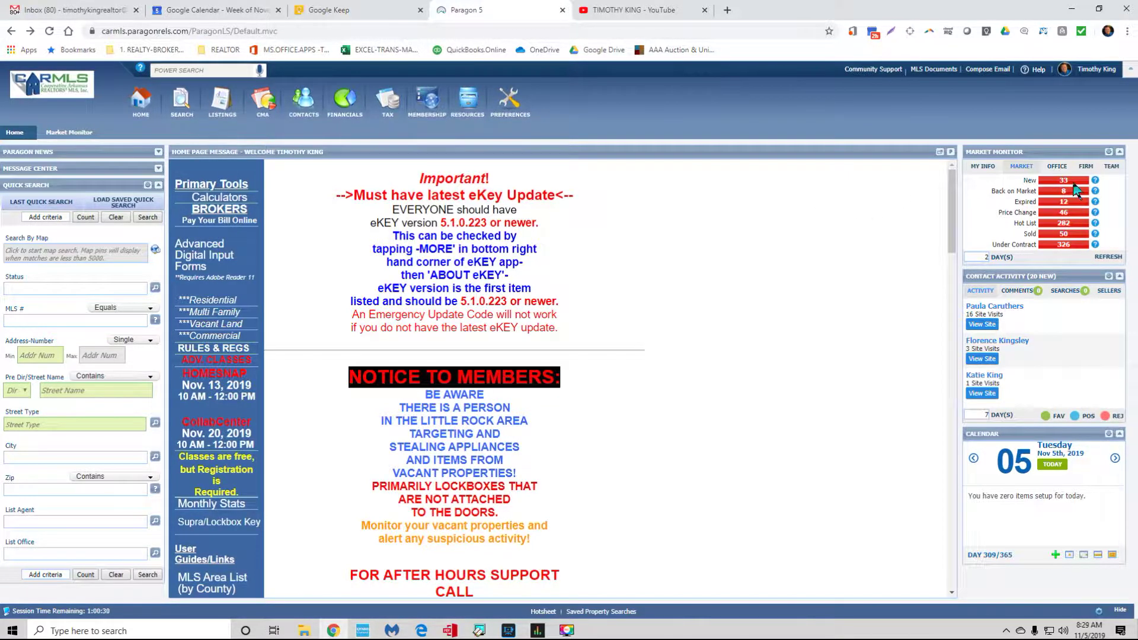
{"action": "left_click", "coordinate": [1030, 185]}
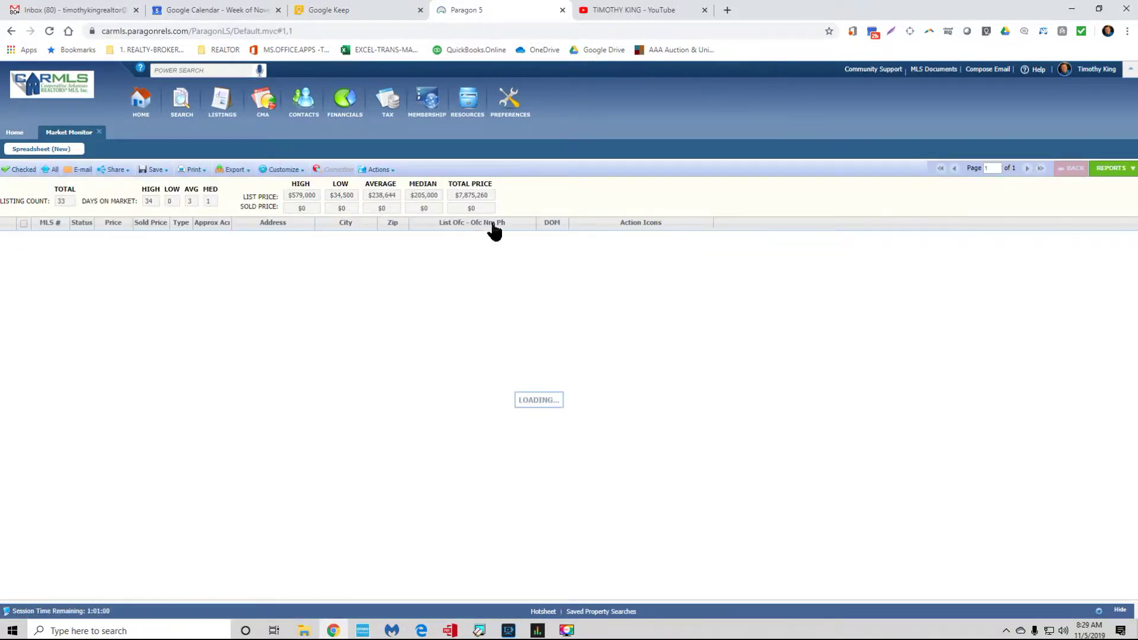
Sort the new listings by Zip, then by List Office, and finally by Address
{"action": "scroll", "coordinate": [267, 415], "scroll_direction": "down", "scroll_amount": 3}
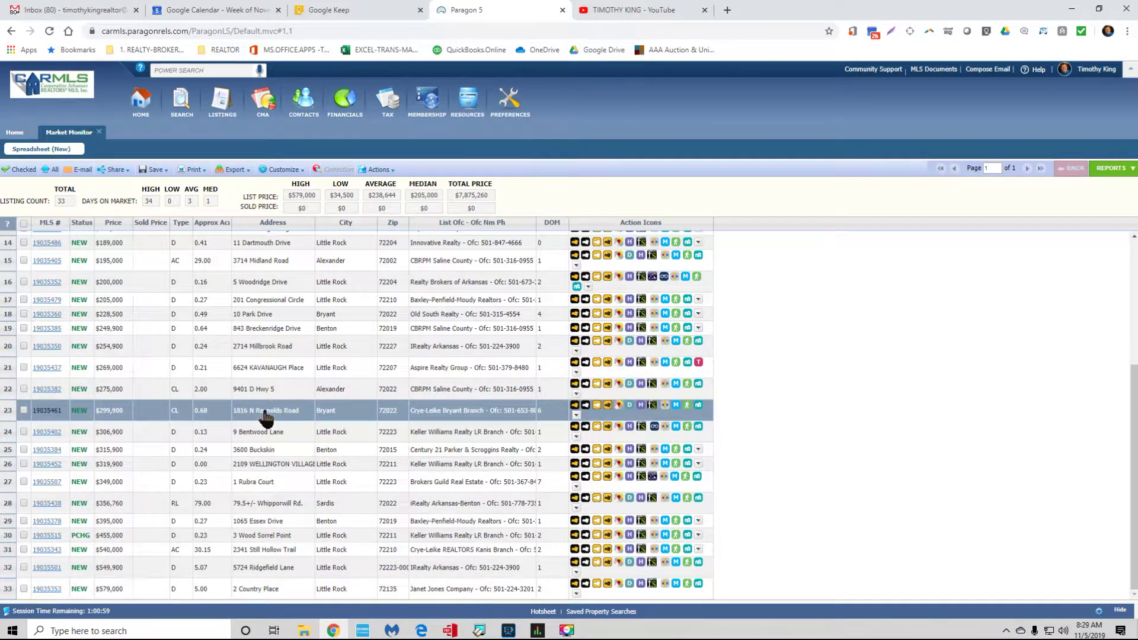
{"action": "scroll", "coordinate": [279, 450], "scroll_direction": "up", "scroll_amount": 3}
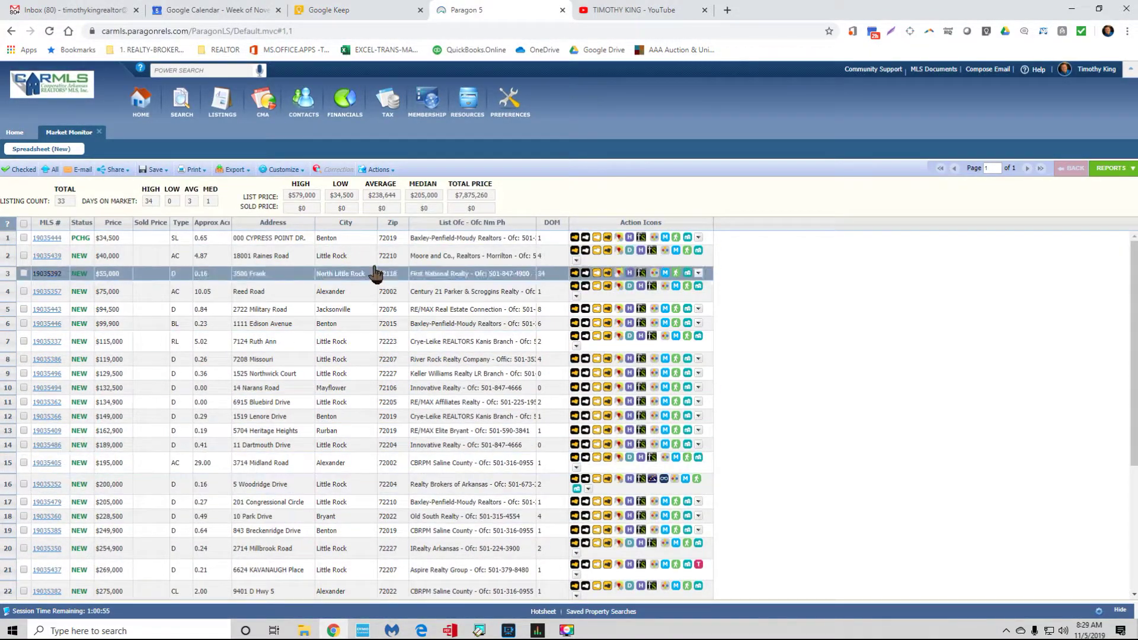
{"action": "left_click", "coordinate": [393, 224]}
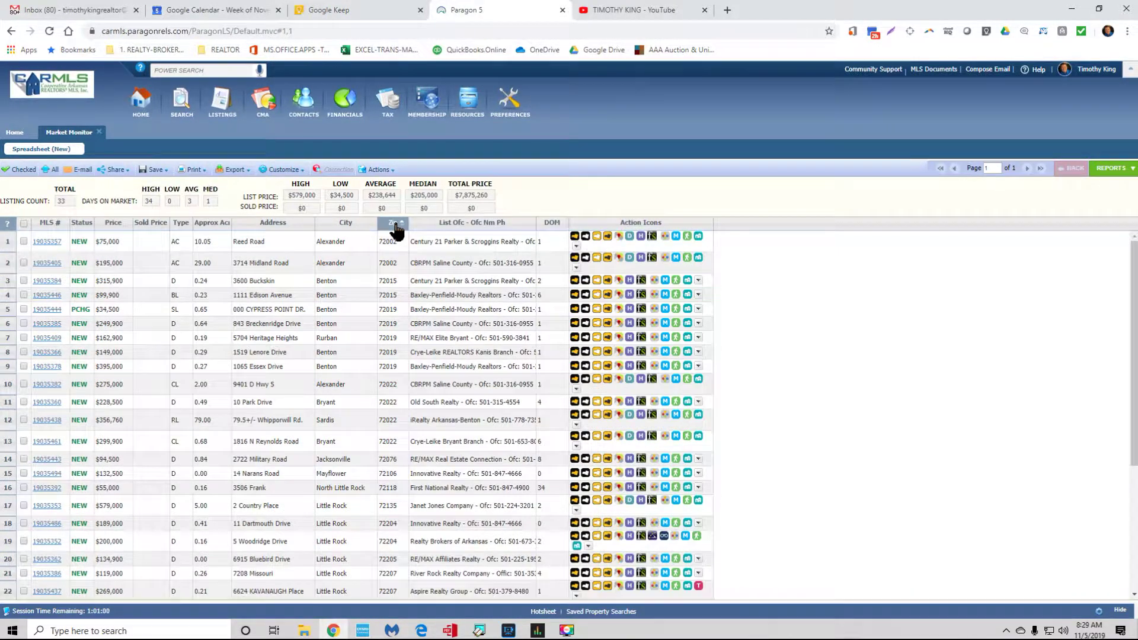
{"action": "scroll", "coordinate": [419, 422], "scroll_direction": "down", "scroll_amount": 3}
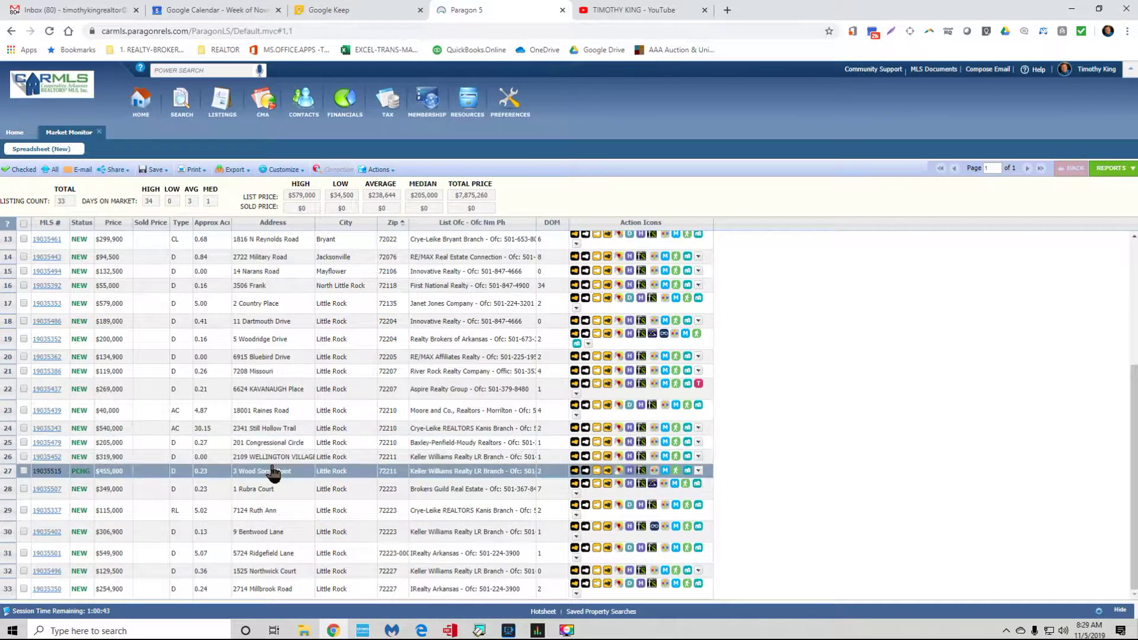
{"action": "scroll", "coordinate": [272, 472], "scroll_direction": "up", "scroll_amount": 1}
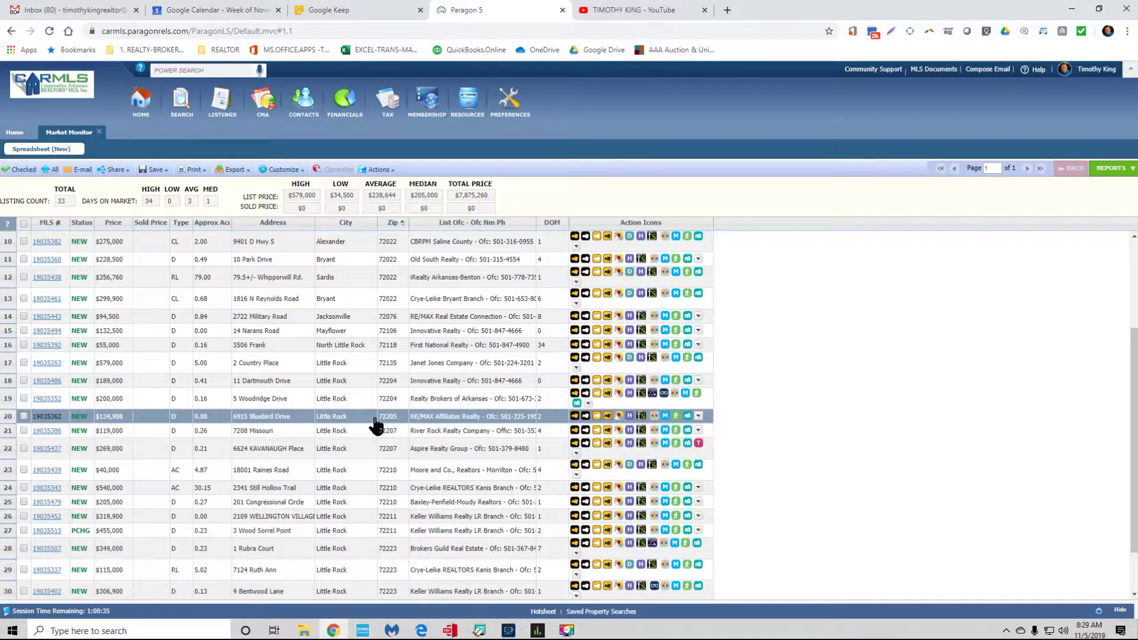
{"action": "scroll", "coordinate": [375, 415], "scroll_direction": "up", "scroll_amount": 3}
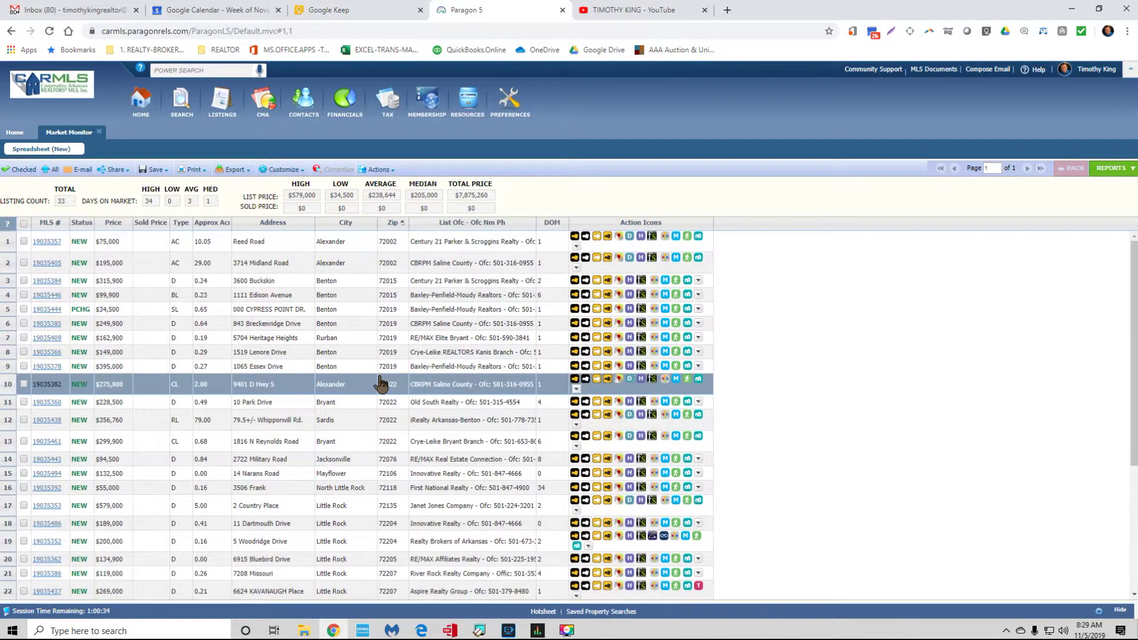
{"action": "left_click", "coordinate": [479, 231]}
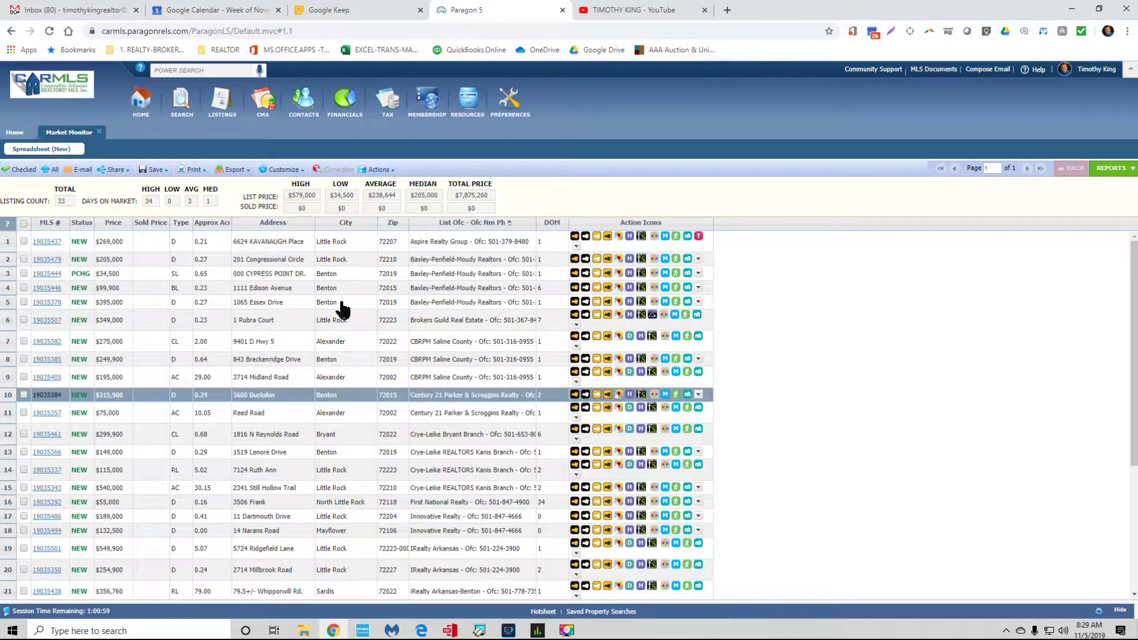
{"action": "left_click", "coordinate": [258, 228]}
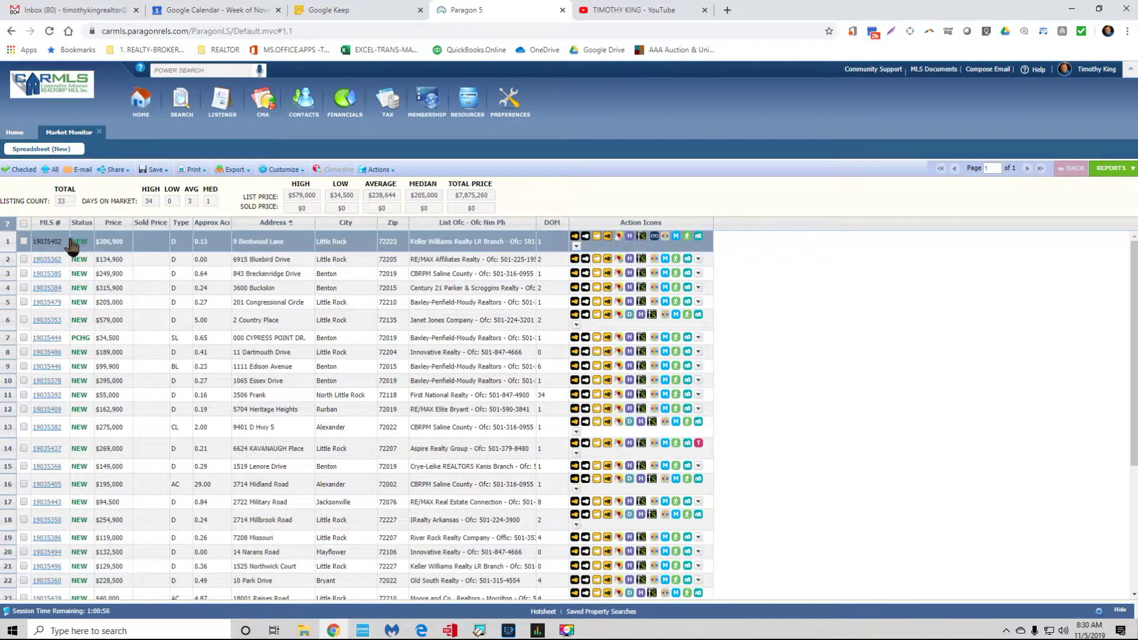
Toggle the Price sort between lowest and highest first, then close the Market Monitor results
{"action": "left_click", "coordinate": [112, 224]}
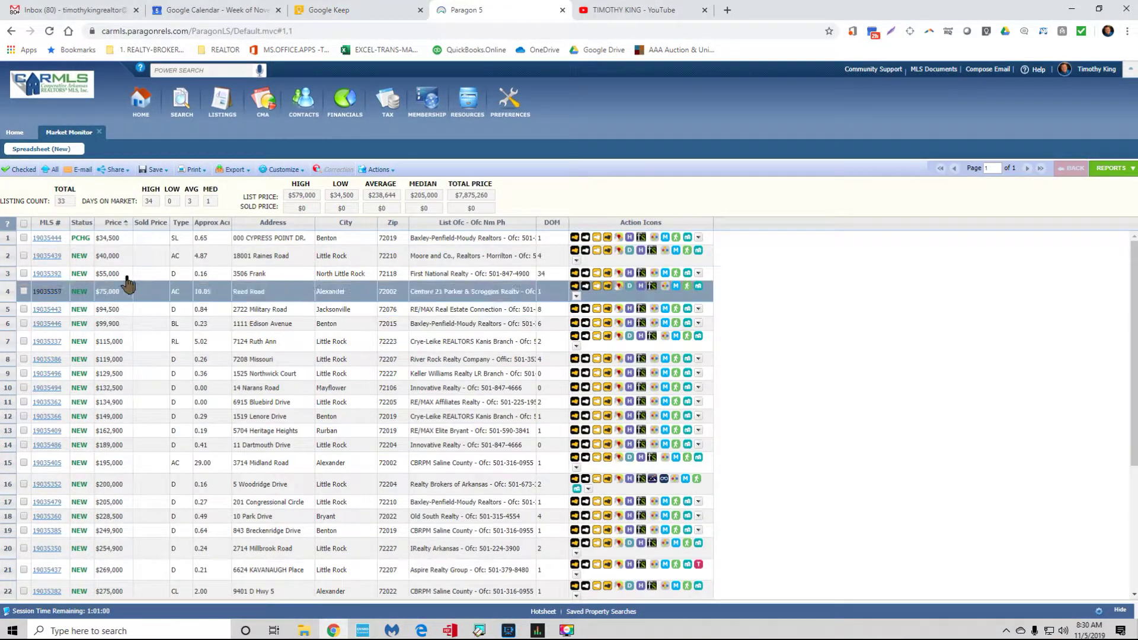
{"action": "left_click", "coordinate": [113, 224]}
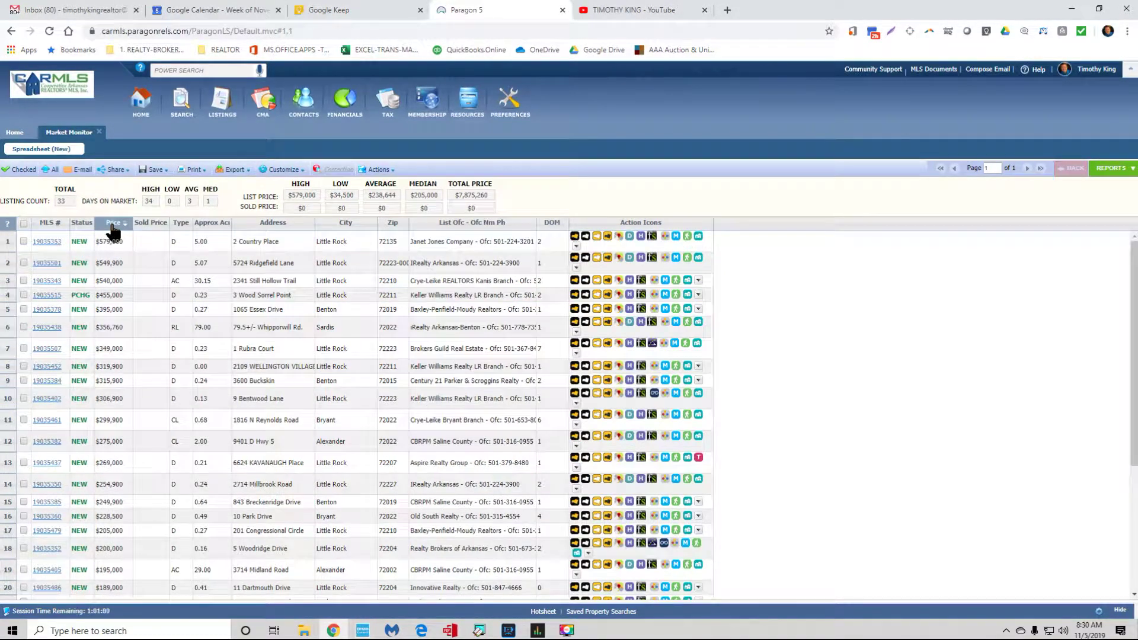
{"action": "left_click", "coordinate": [114, 230]}
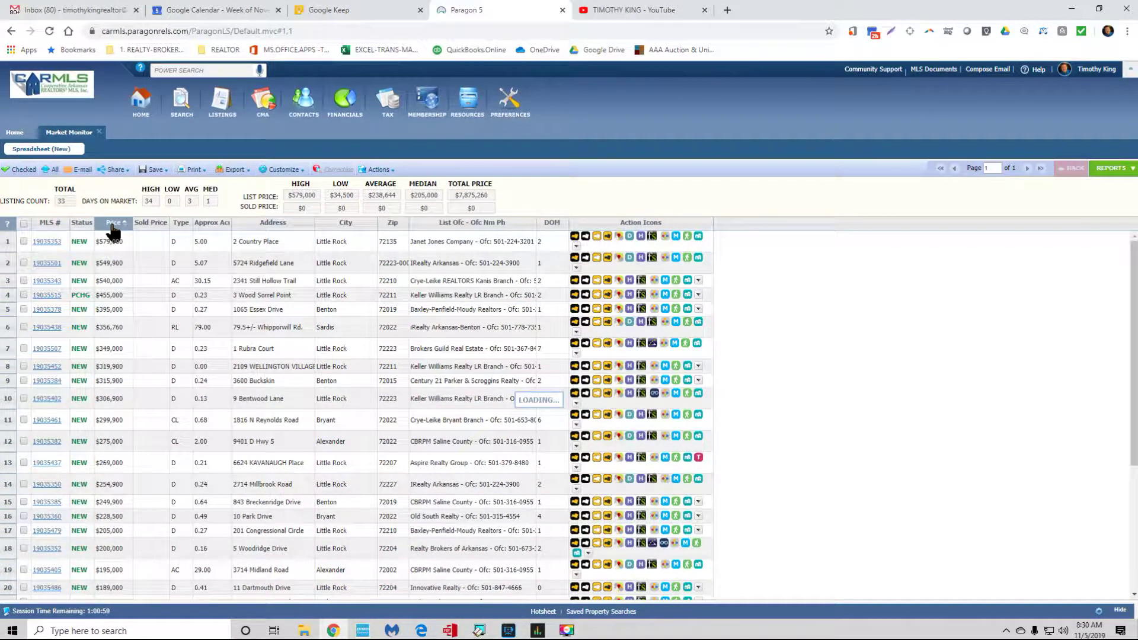
{"action": "left_click", "coordinate": [113, 230]}
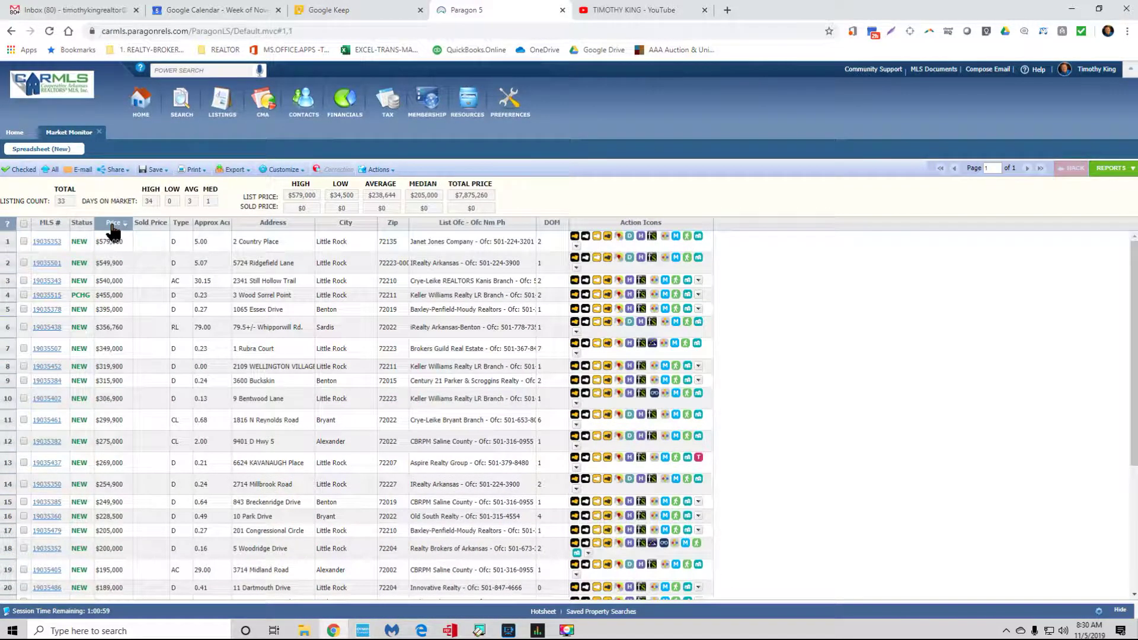
{"action": "left_click", "coordinate": [113, 230]}
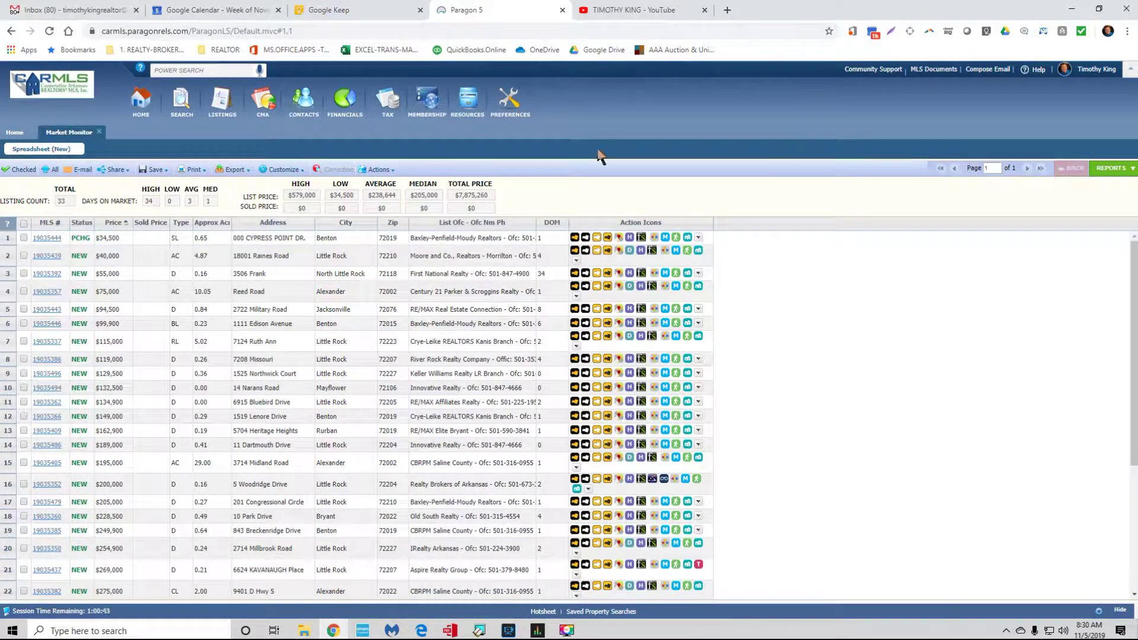
{"action": "left_click", "coordinate": [99, 132]}
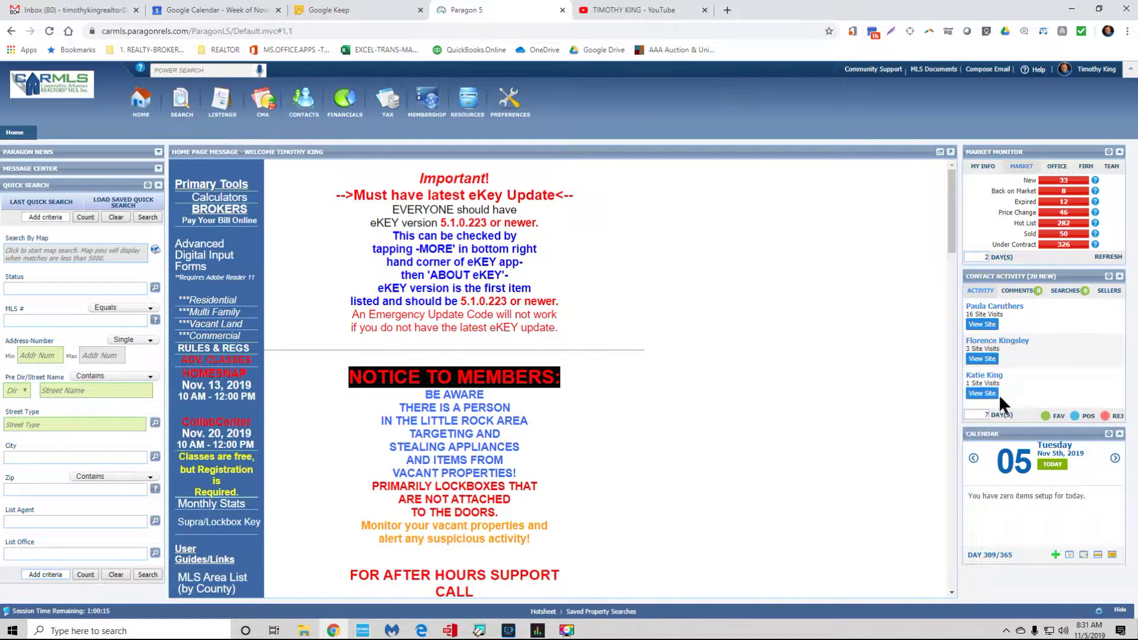
Open Customize Market Monitor from the gear icon on the Market Monitor panel
{"action": "scroll", "coordinate": [729, 350], "scroll_direction": "down", "scroll_amount": 5}
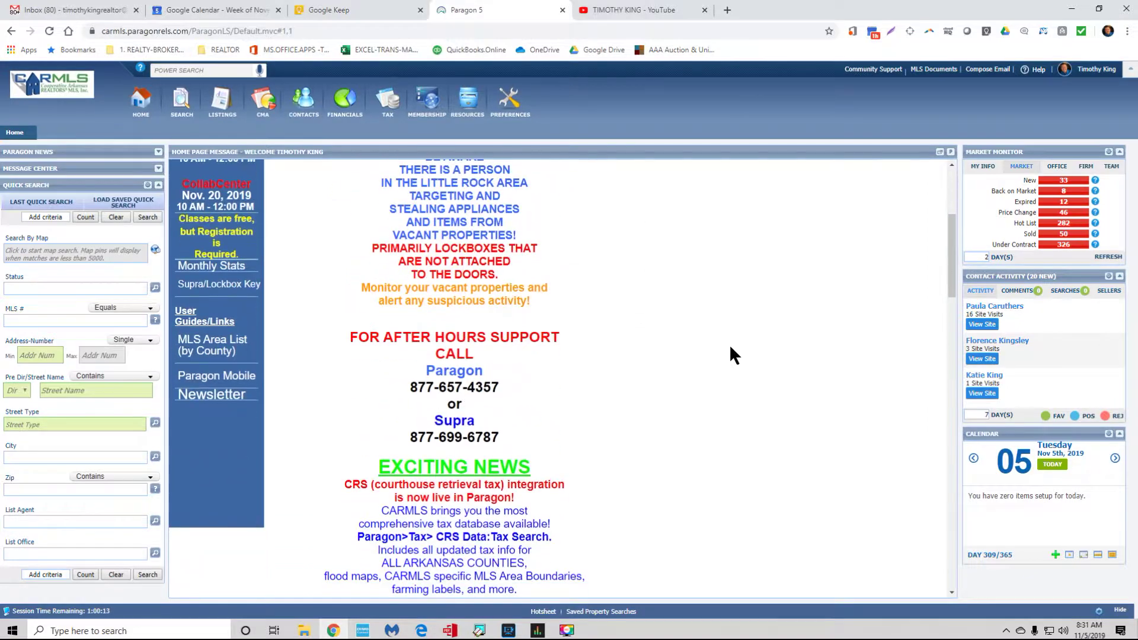
{"action": "scroll", "coordinate": [730, 350], "scroll_direction": "up", "scroll_amount": 5}
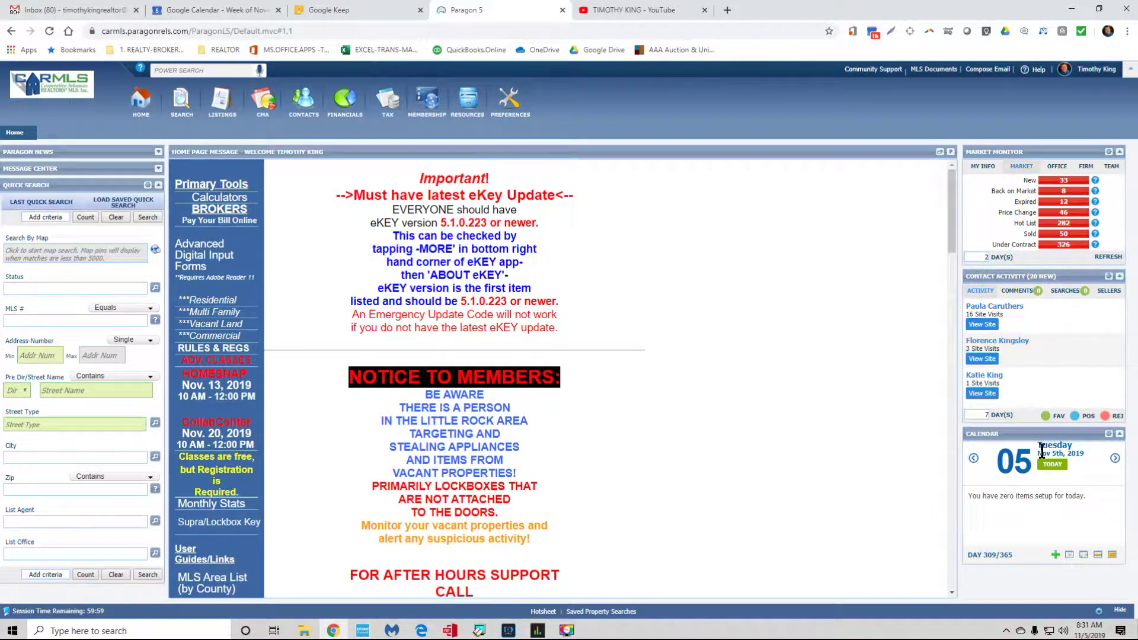
{"action": "left_click", "coordinate": [1108, 152]}
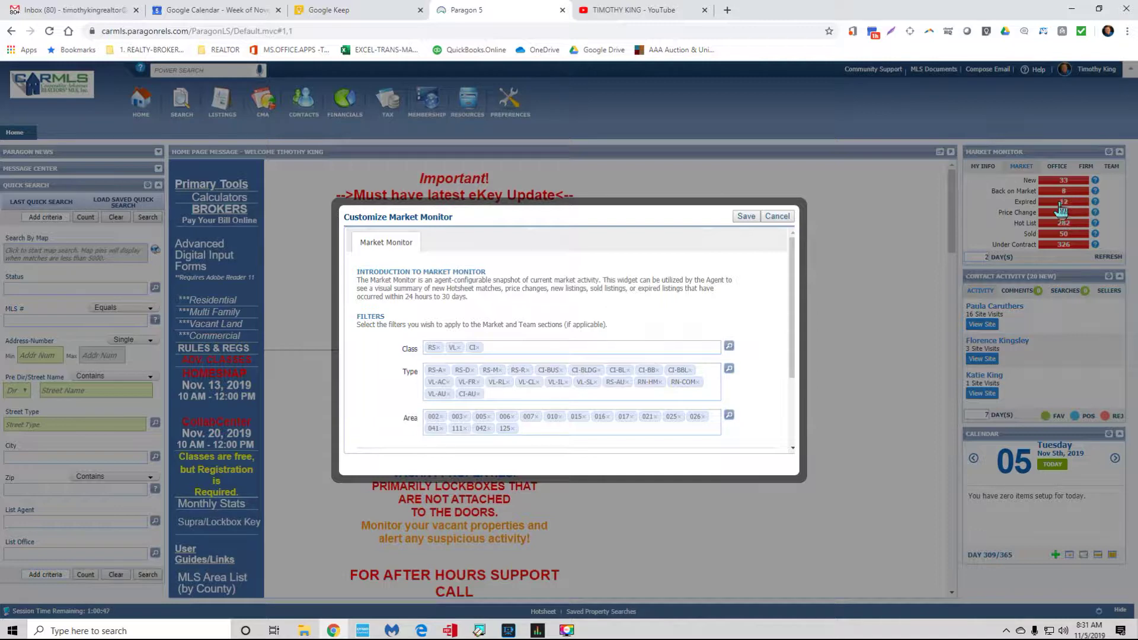
Cancel and reopen Customize Market Monitor, then bring up the 381-code Area picker
{"action": "left_click", "coordinate": [1020, 171]}
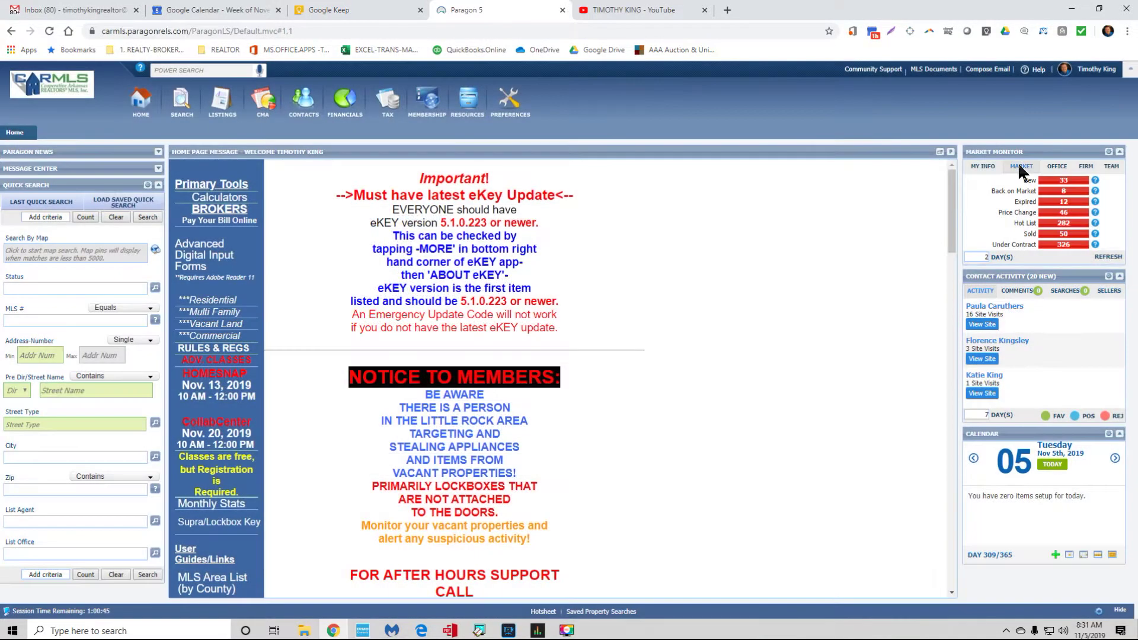
{"action": "left_click", "coordinate": [1108, 152]}
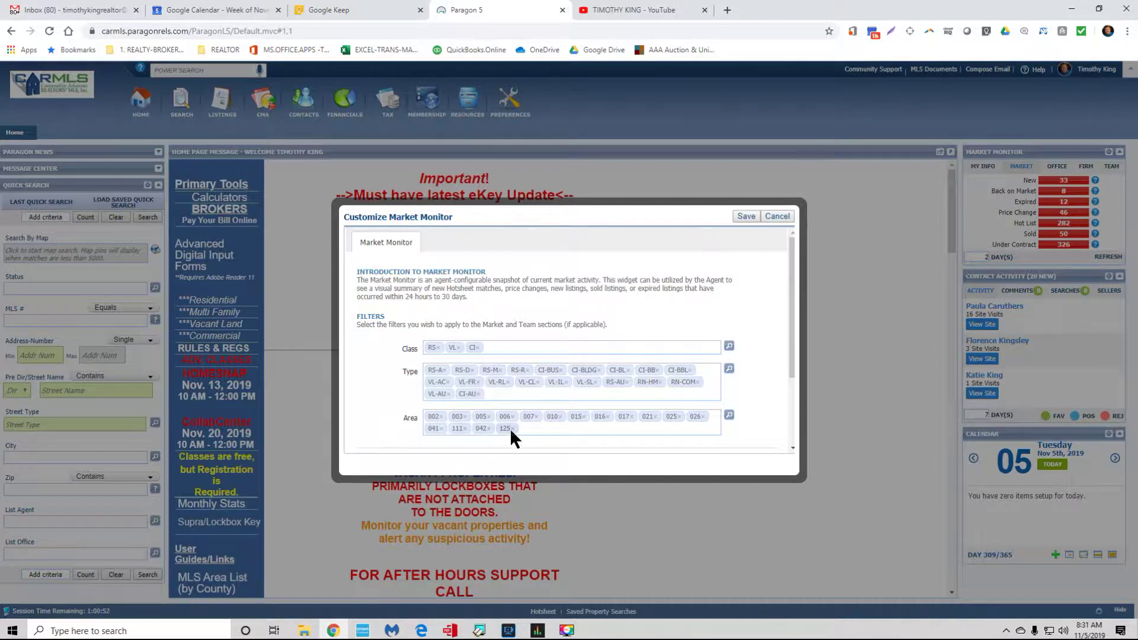
{"action": "left_click", "coordinate": [728, 416]}
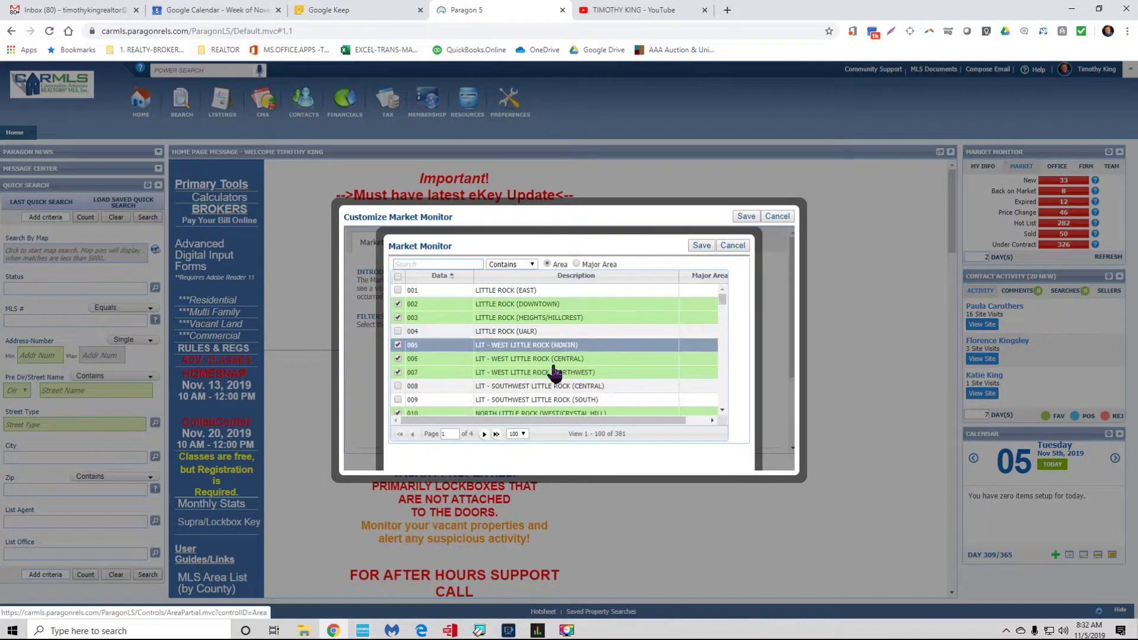
Scroll through the Area code list and close it, returning to the 16-code Area filter
{"action": "scroll", "coordinate": [554, 374], "scroll_direction": "down", "scroll_amount": 5}
{"action": "scroll", "coordinate": [551, 374], "scroll_direction": "down", "scroll_amount": 10}
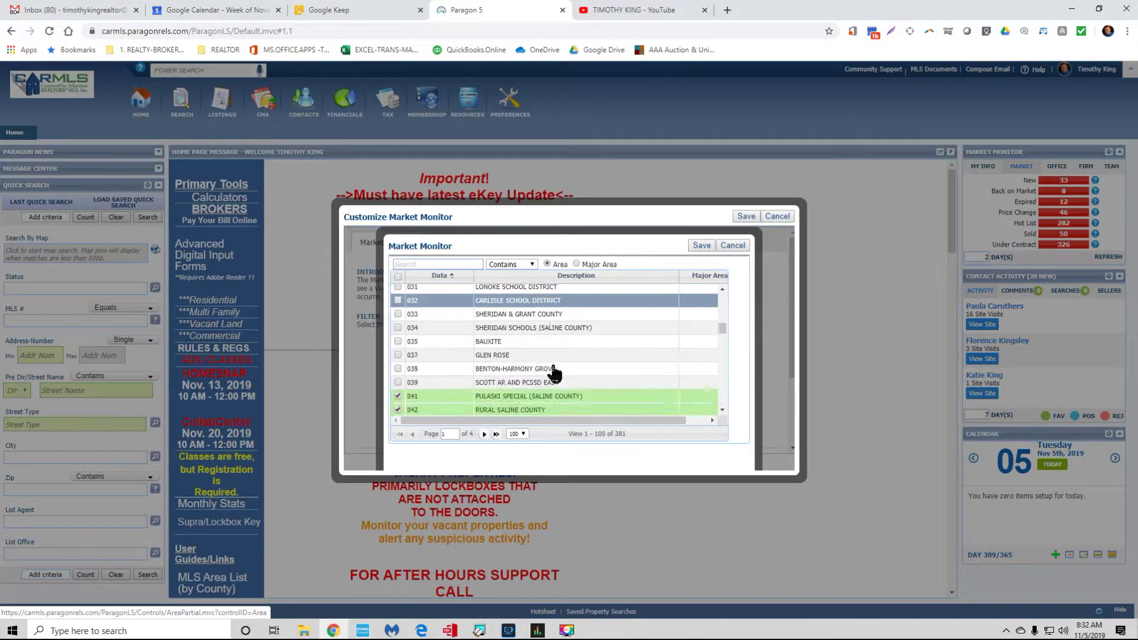
{"action": "scroll", "coordinate": [543, 375], "scroll_direction": "down", "scroll_amount": 6}
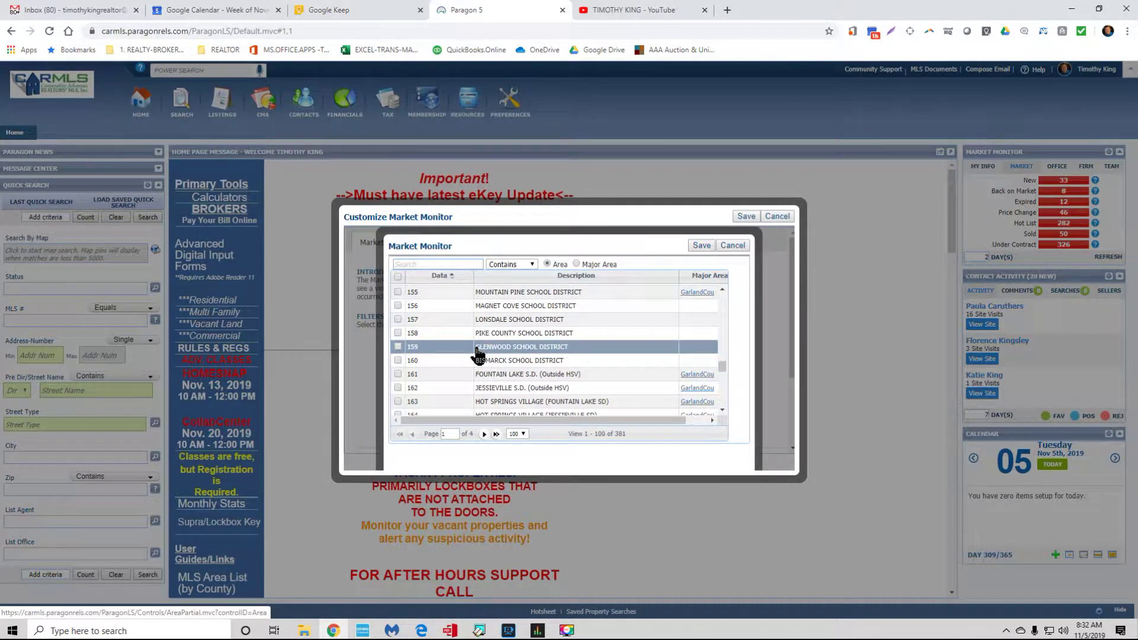
{"action": "scroll", "coordinate": [480, 353], "scroll_direction": "down", "scroll_amount": 4}
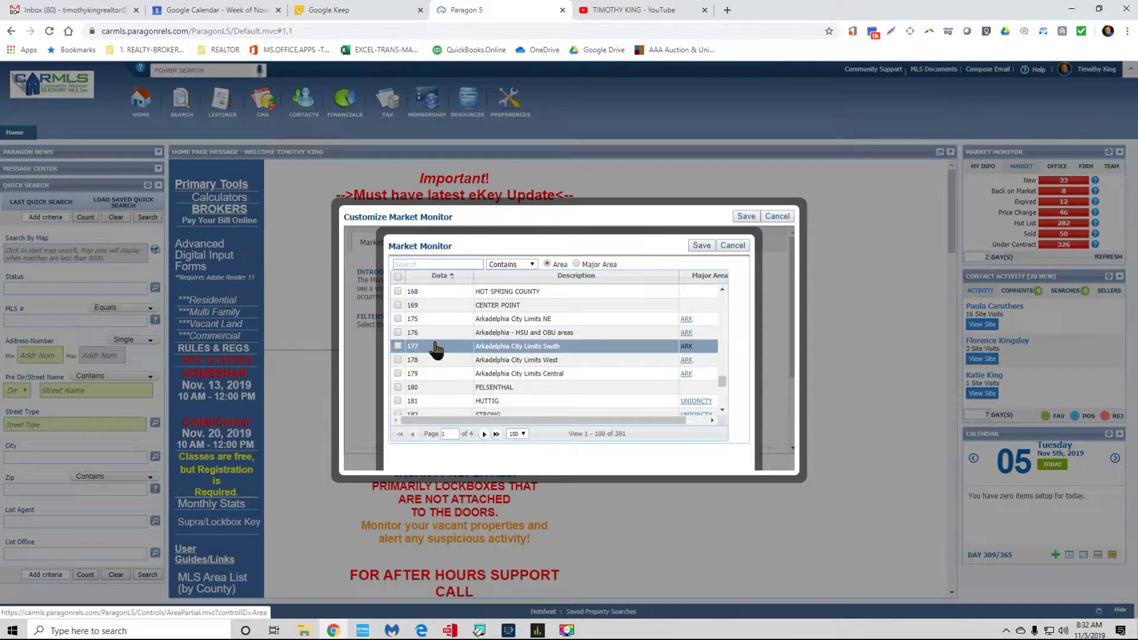
{"action": "left_click", "coordinate": [734, 245]}
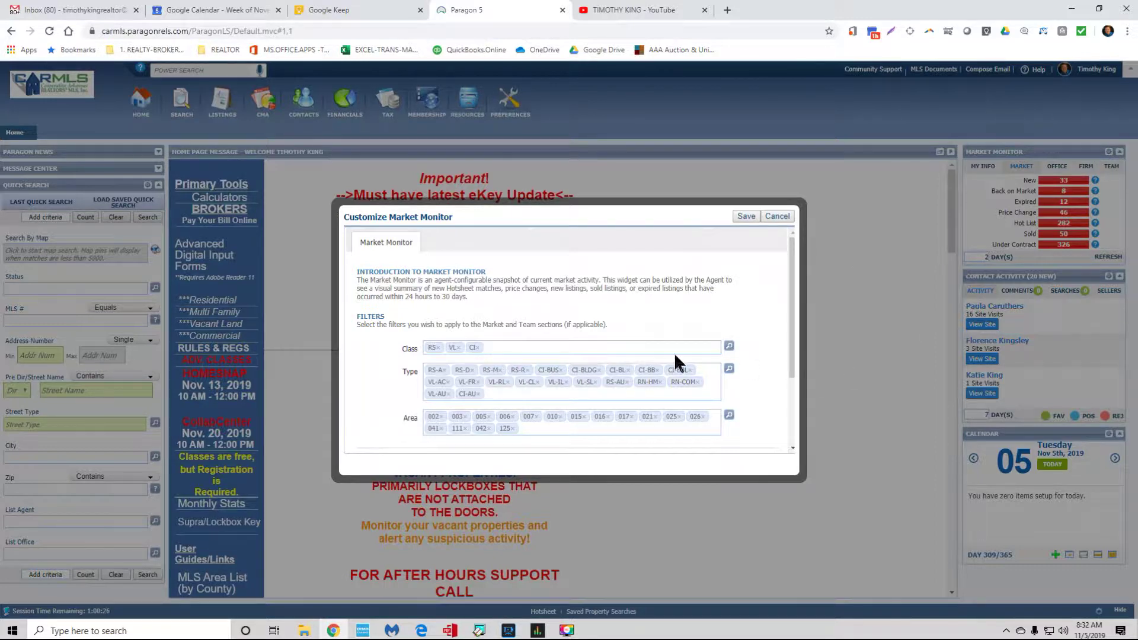
Add Multi-Family (MF) and Rental (RN) to the Class filter and save the selection
{"action": "left_click", "coordinate": [730, 346]}
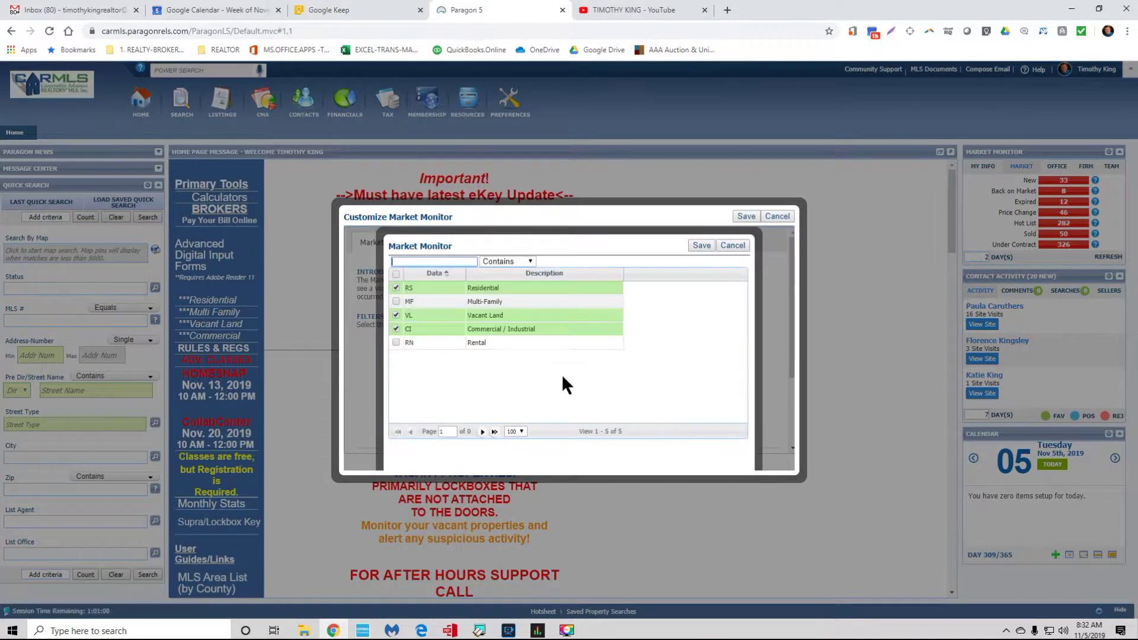
{"action": "left_click", "coordinate": [396, 301]}
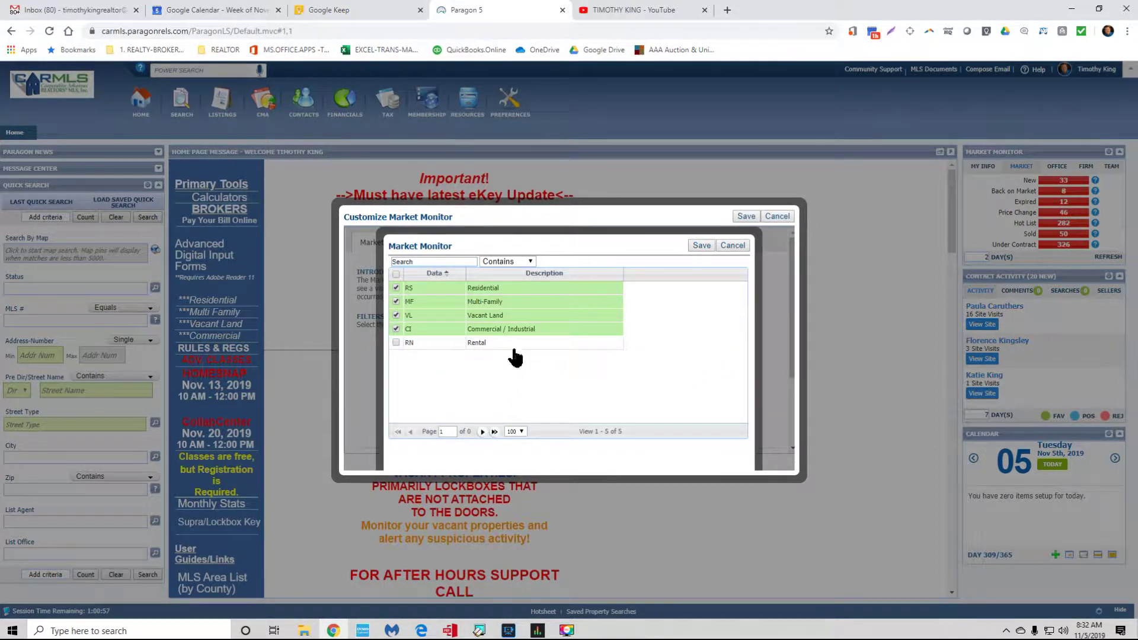
{"action": "left_click", "coordinate": [396, 343]}
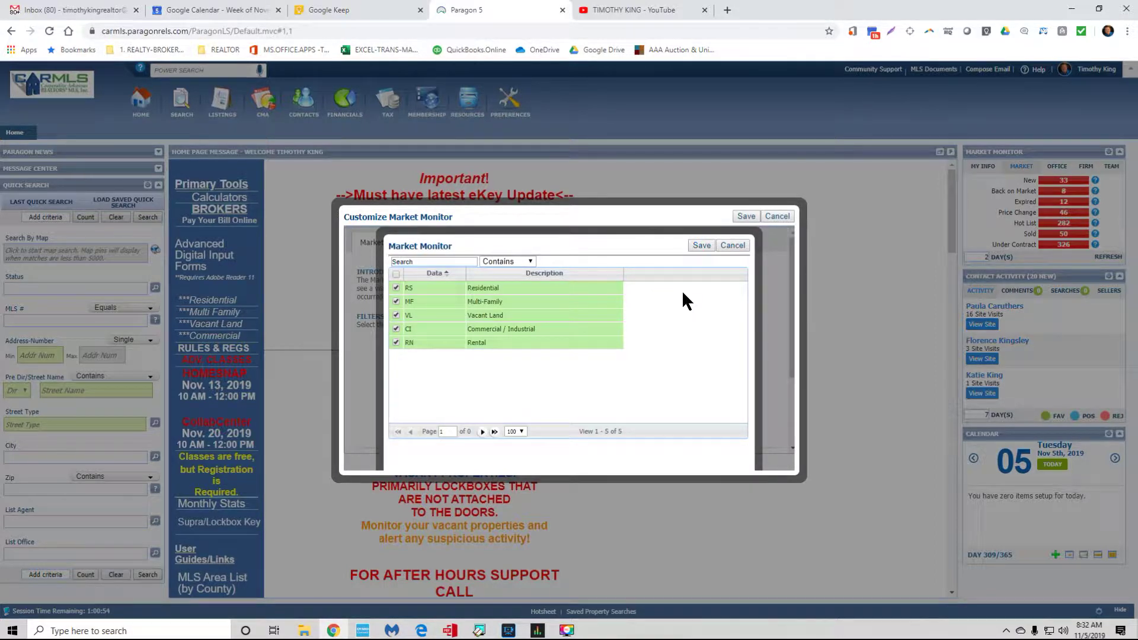
{"action": "left_click", "coordinate": [701, 247]}
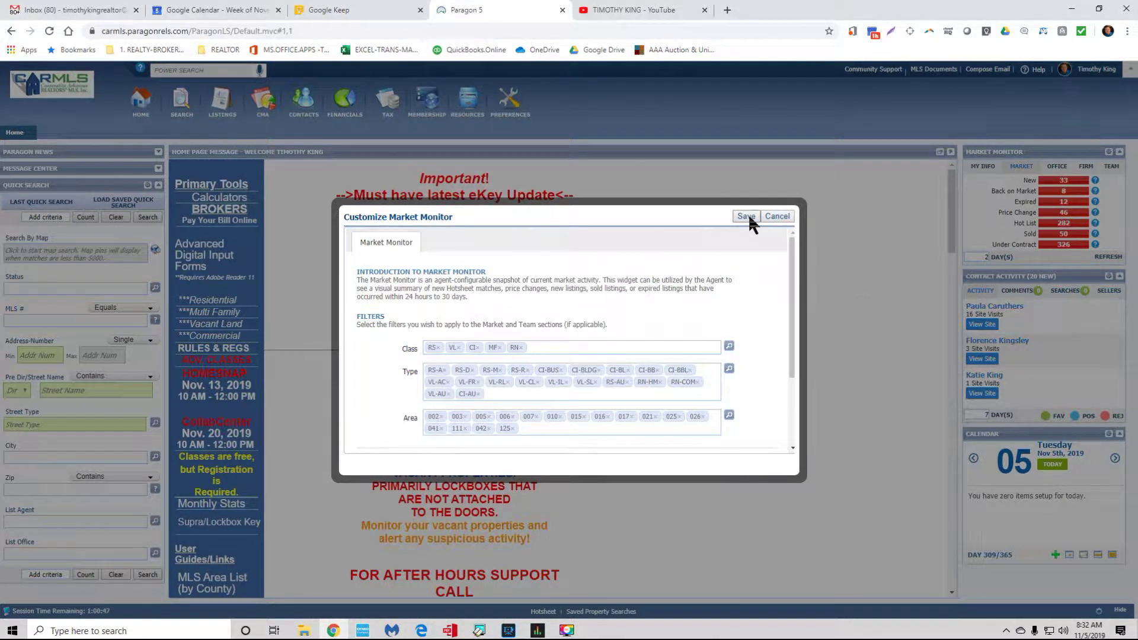
Check the property Type list unchanged, then save the Market Monitor customisation
{"action": "left_click", "coordinate": [730, 369]}
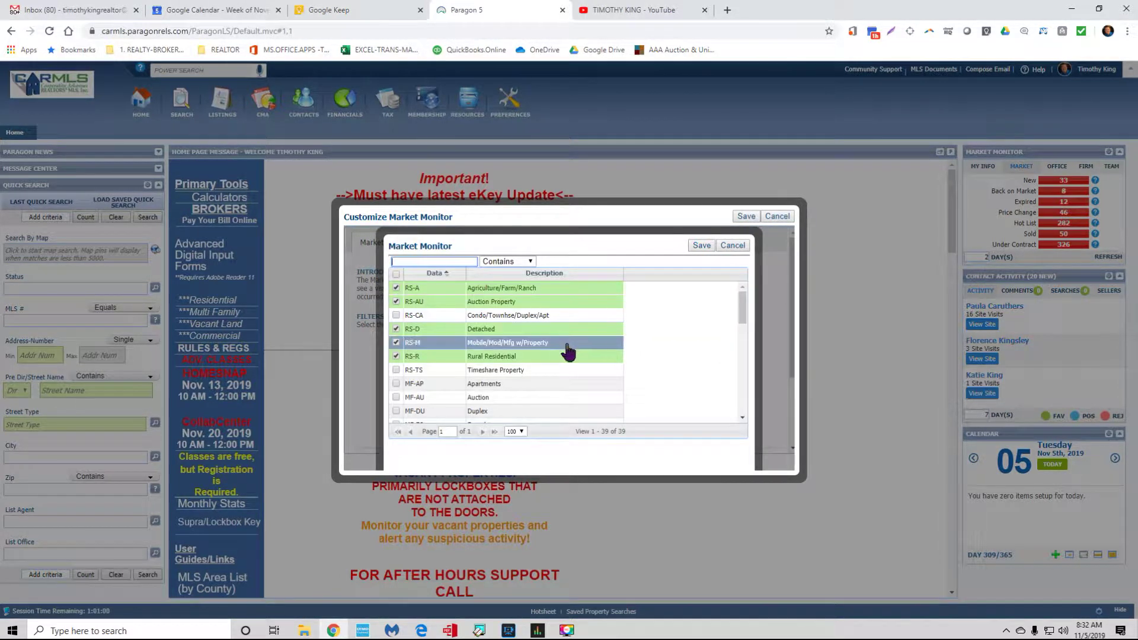
{"action": "left_click", "coordinate": [700, 245]}
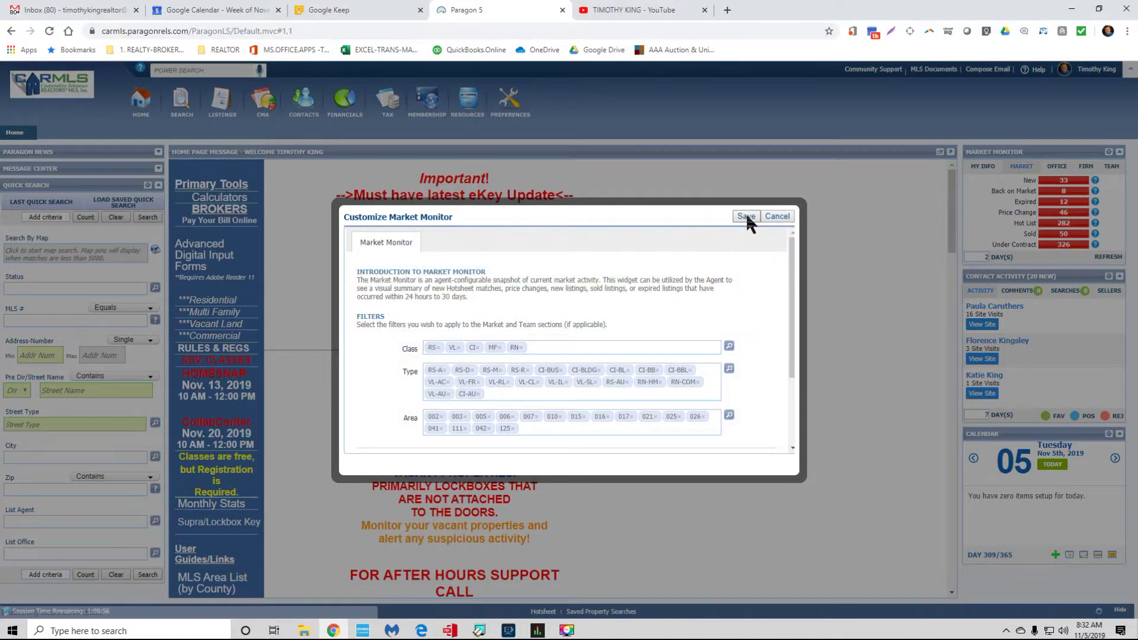
{"action": "left_click", "coordinate": [746, 216]}
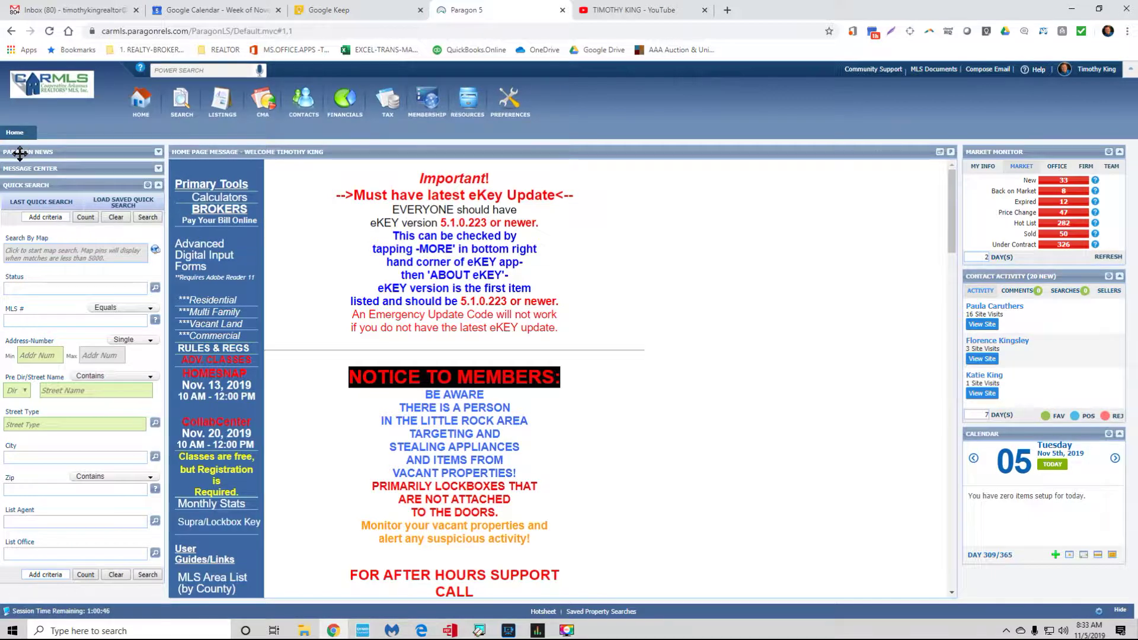
Expand and collapse the Paragon News, Message Center and Quick Search panels, leaving Quick Search open
{"action": "left_click", "coordinate": [158, 152]}
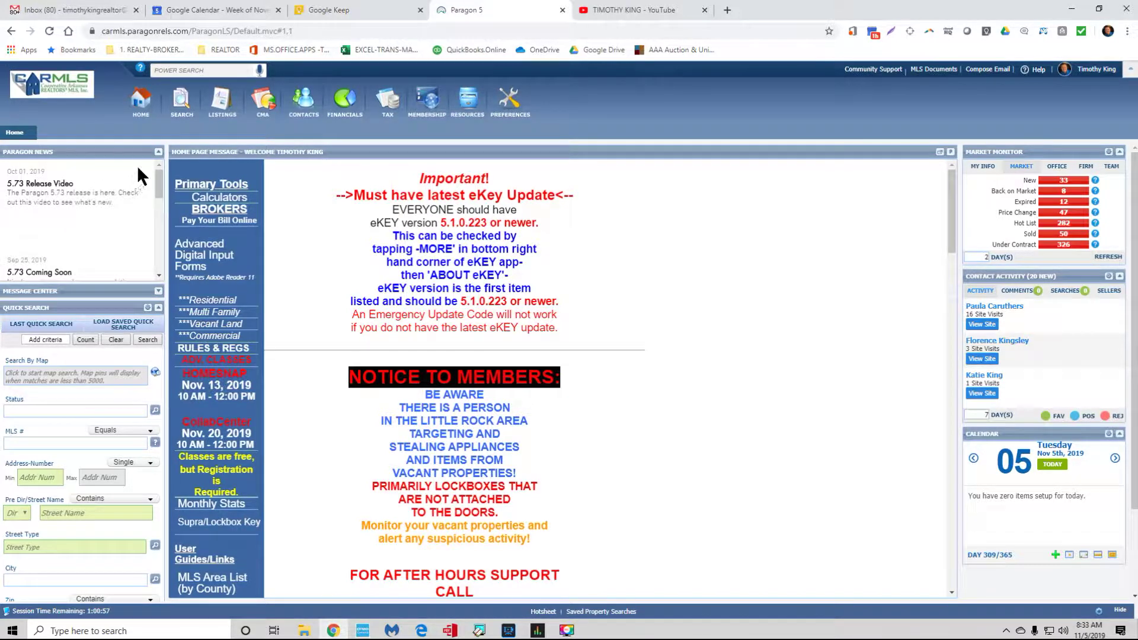
{"action": "left_click", "coordinate": [157, 152]}
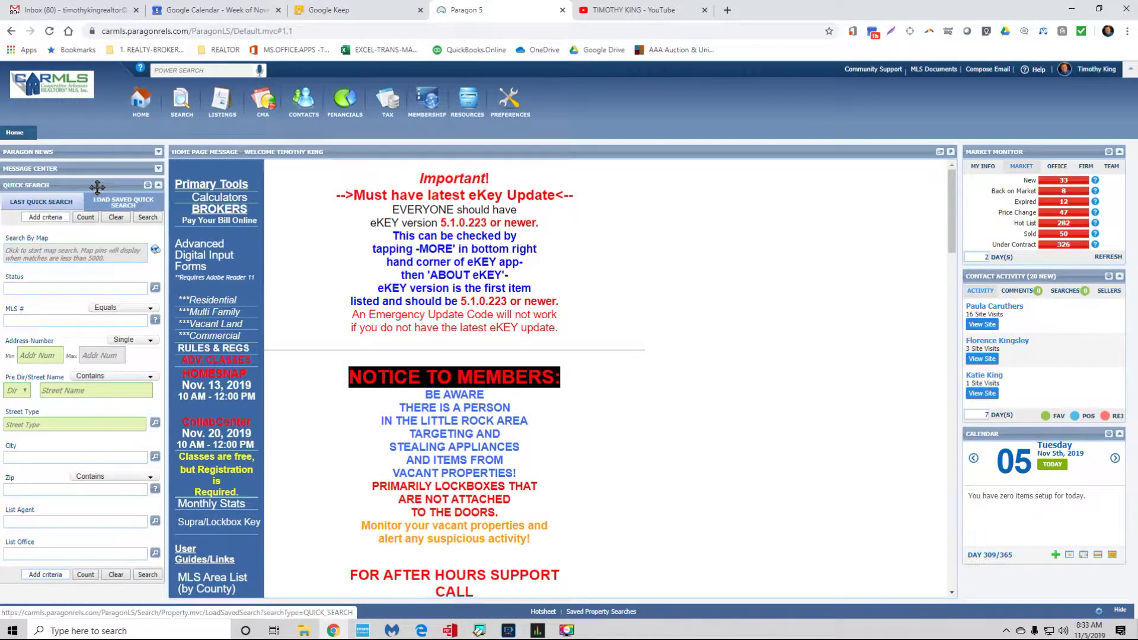
{"action": "left_click", "coordinate": [159, 169]}
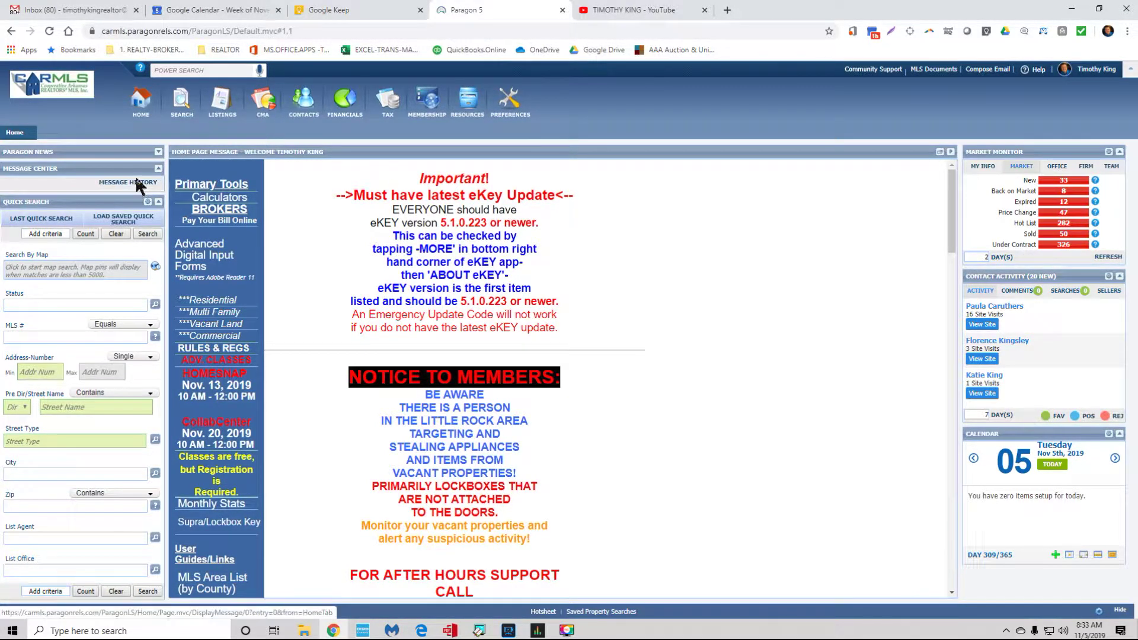
{"action": "left_click", "coordinate": [157, 170]}
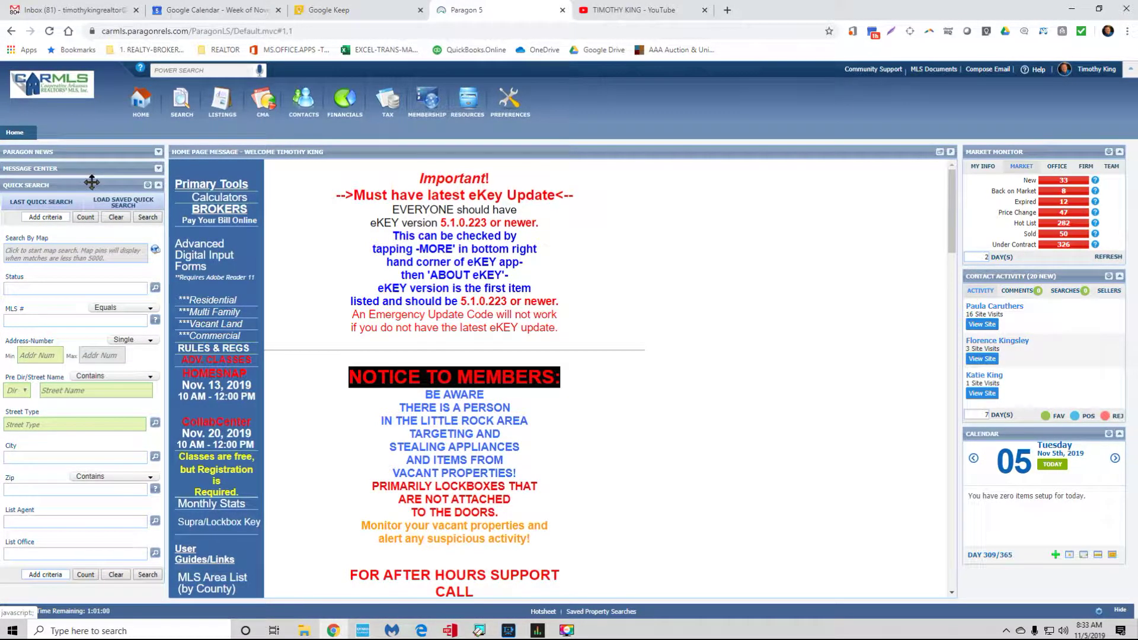
{"action": "left_click", "coordinate": [158, 186]}
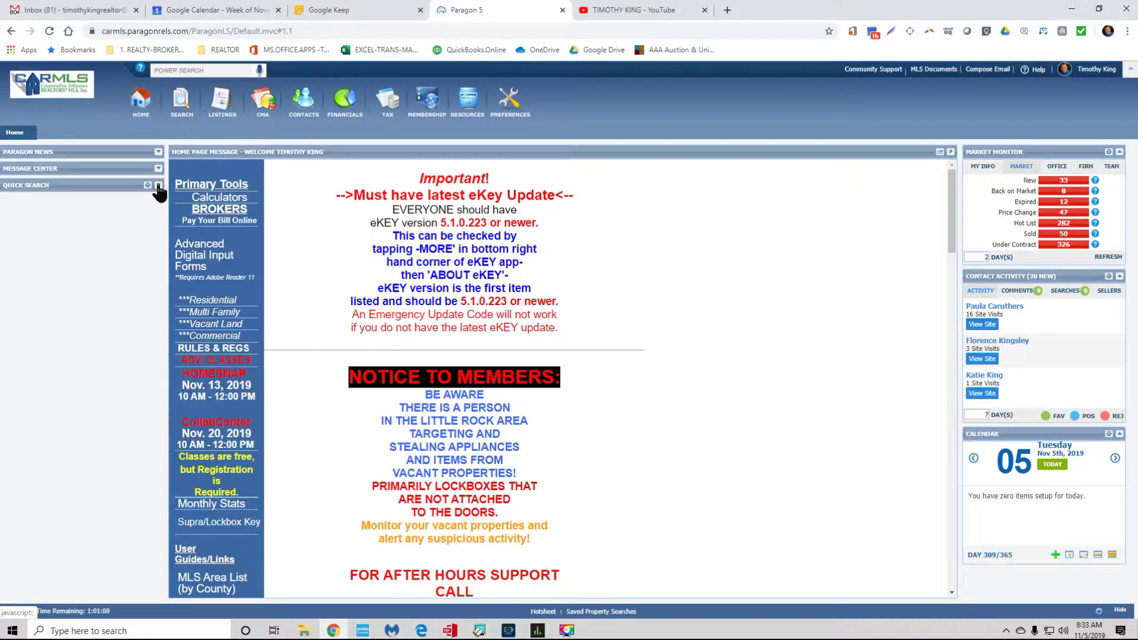
{"action": "left_click", "coordinate": [159, 186]}
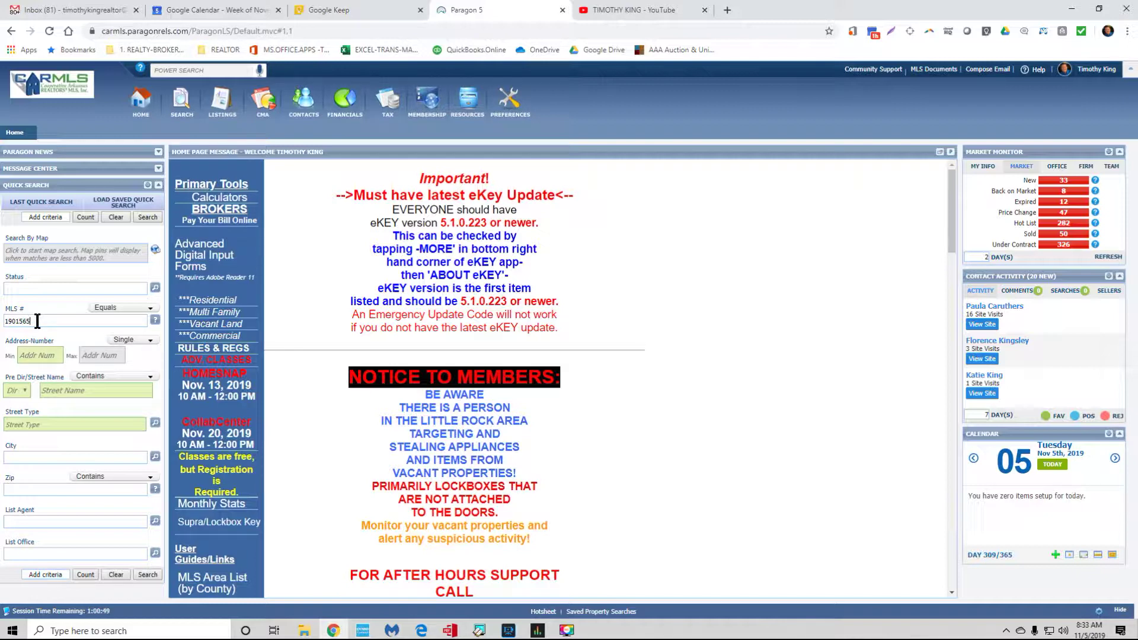
Enter MLS numbers 19015656, 19015657 and 19015658 into the Quick Search MLS # criterion
{"action": "key", "text": "Return"}
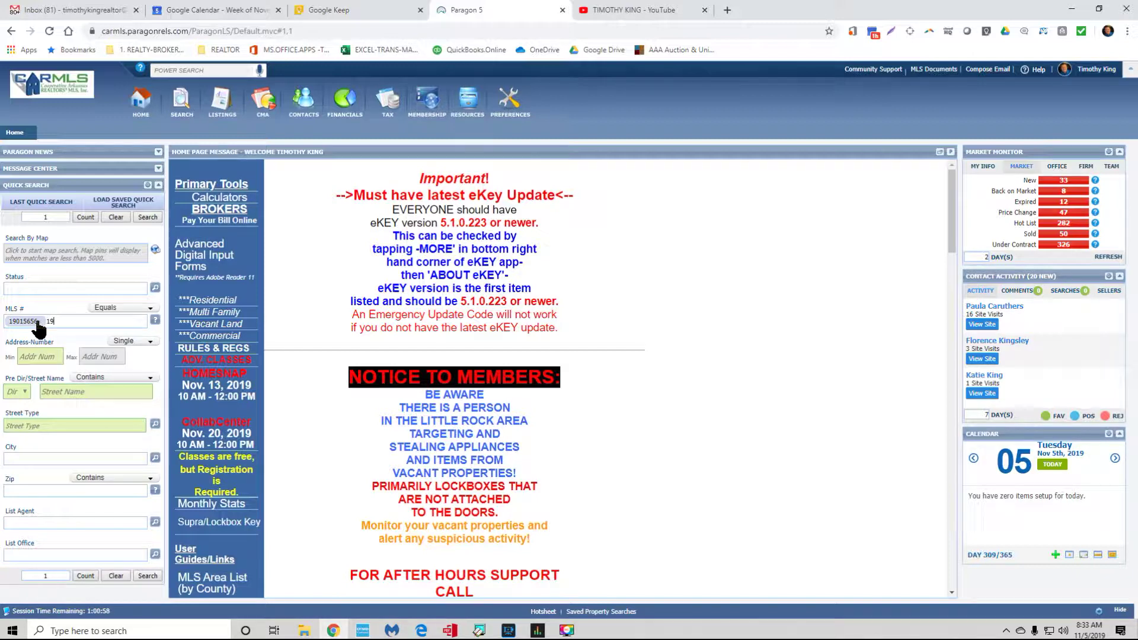
{"action": "type", "text": "19015657"}
{"action": "key", "text": "Return"}
{"action": "type", "text": "19015658"}
{"action": "key", "text": "Return"}
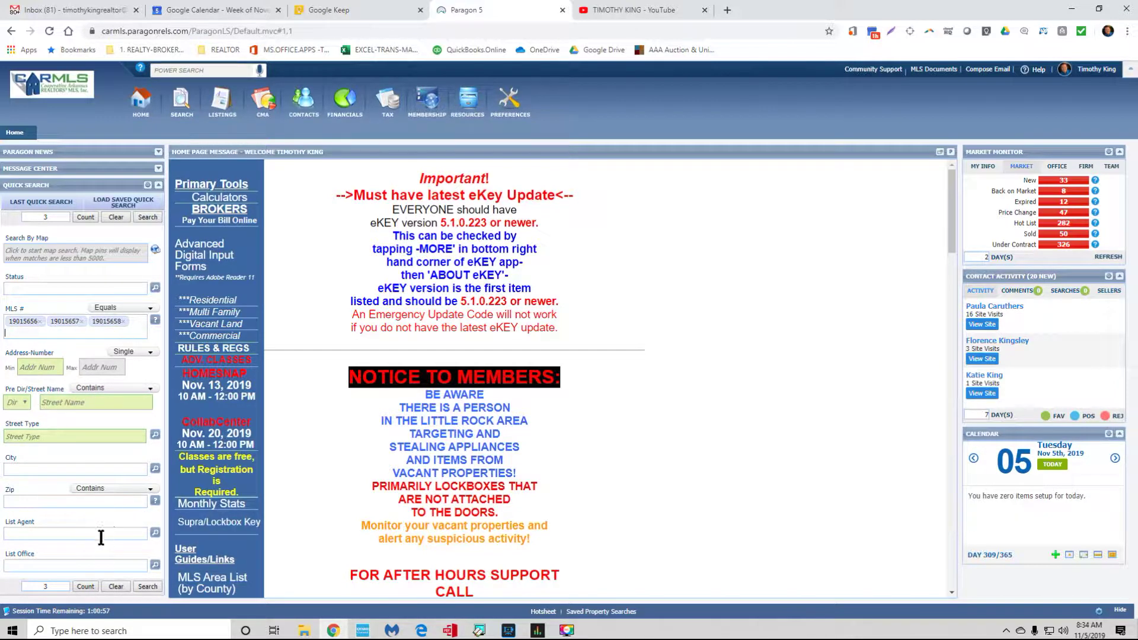
Run the quick search for the three listings, select all results, and bring up the available reports
{"action": "left_click", "coordinate": [146, 586]}
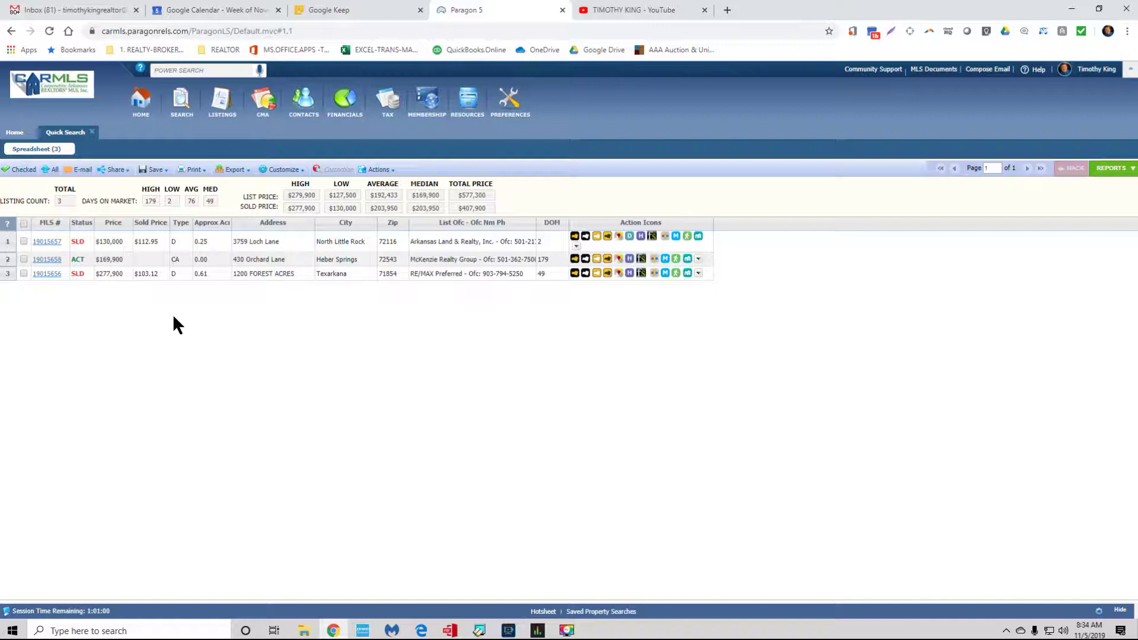
{"action": "left_click", "coordinate": [24, 224]}
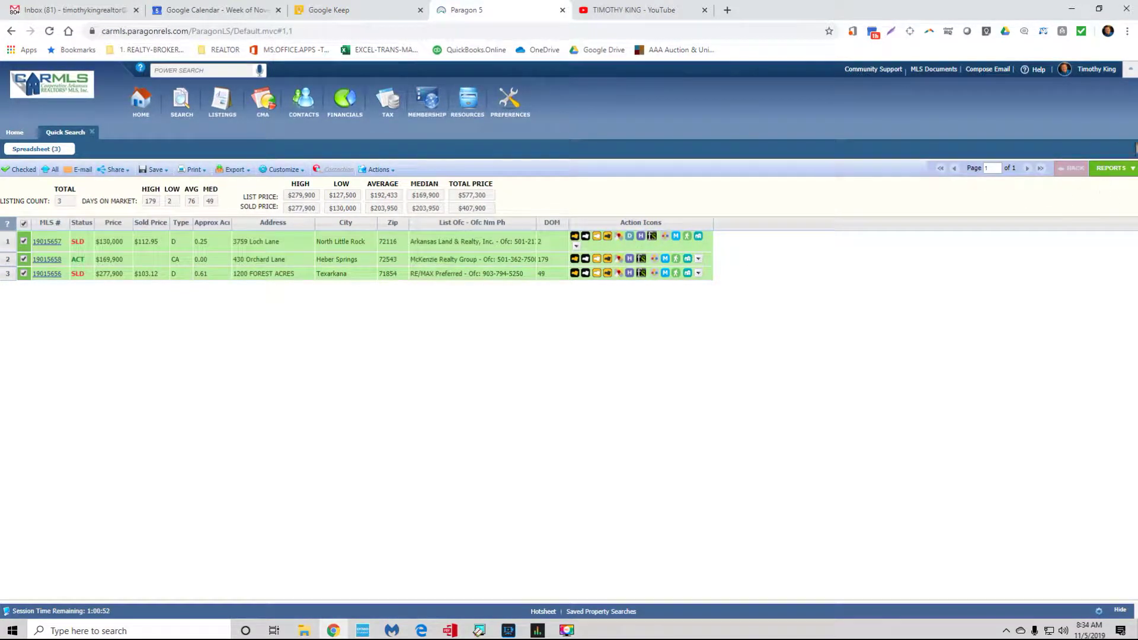
{"action": "left_click", "coordinate": [1109, 172]}
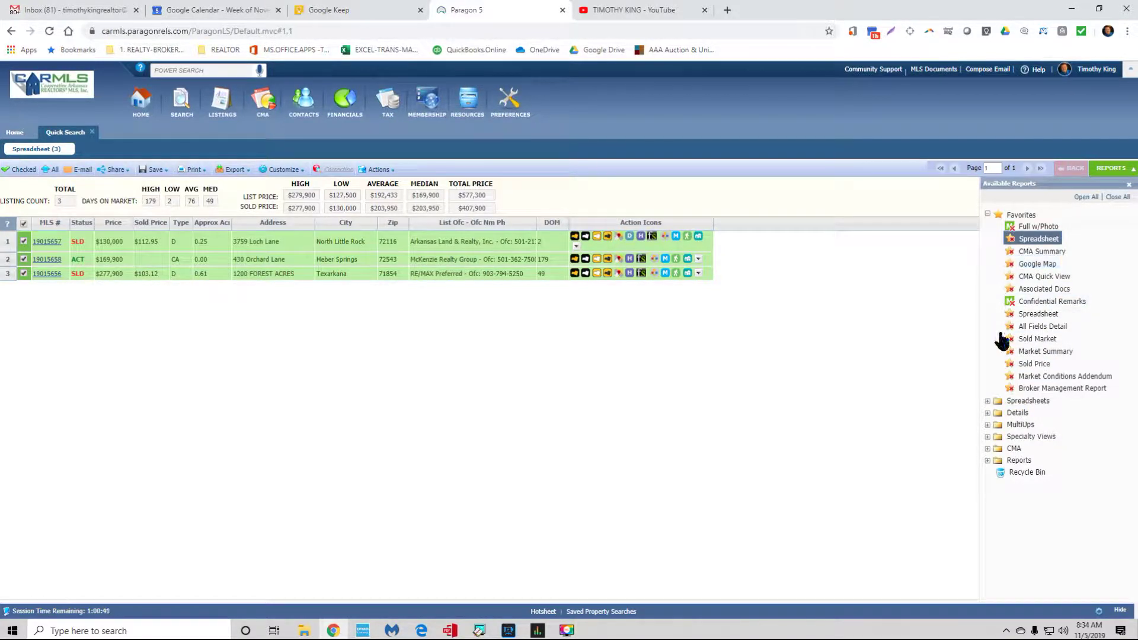
Map the three listings on Google Map after browsing the Specialty Views, Reports and Details report groups
{"action": "left_click", "coordinate": [1037, 264]}
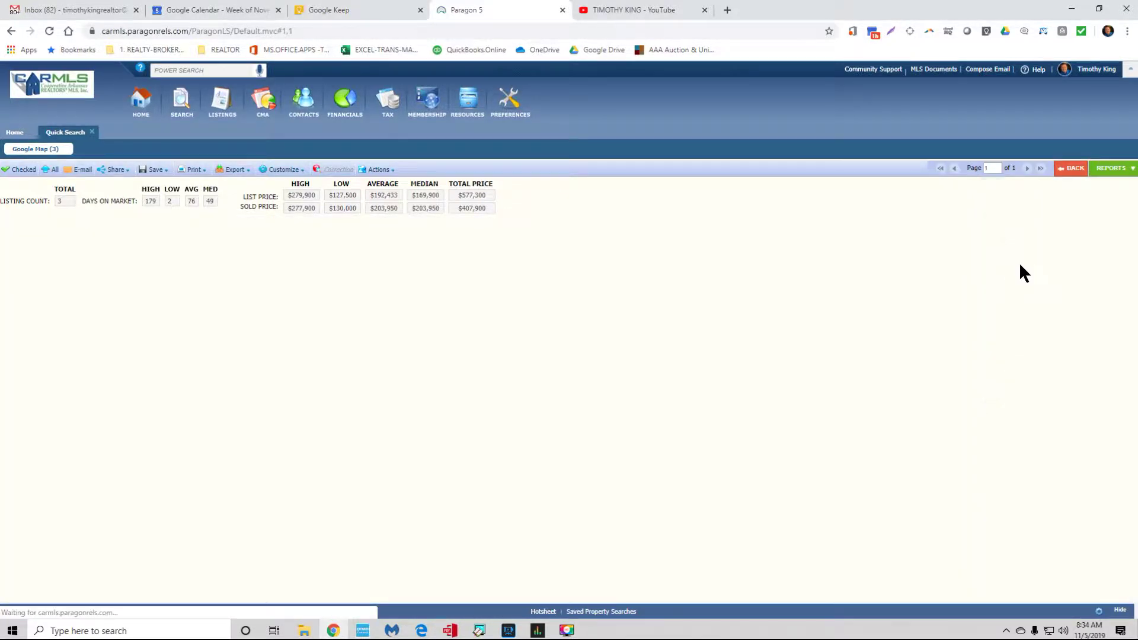
{"action": "left_click", "coordinate": [1114, 171]}
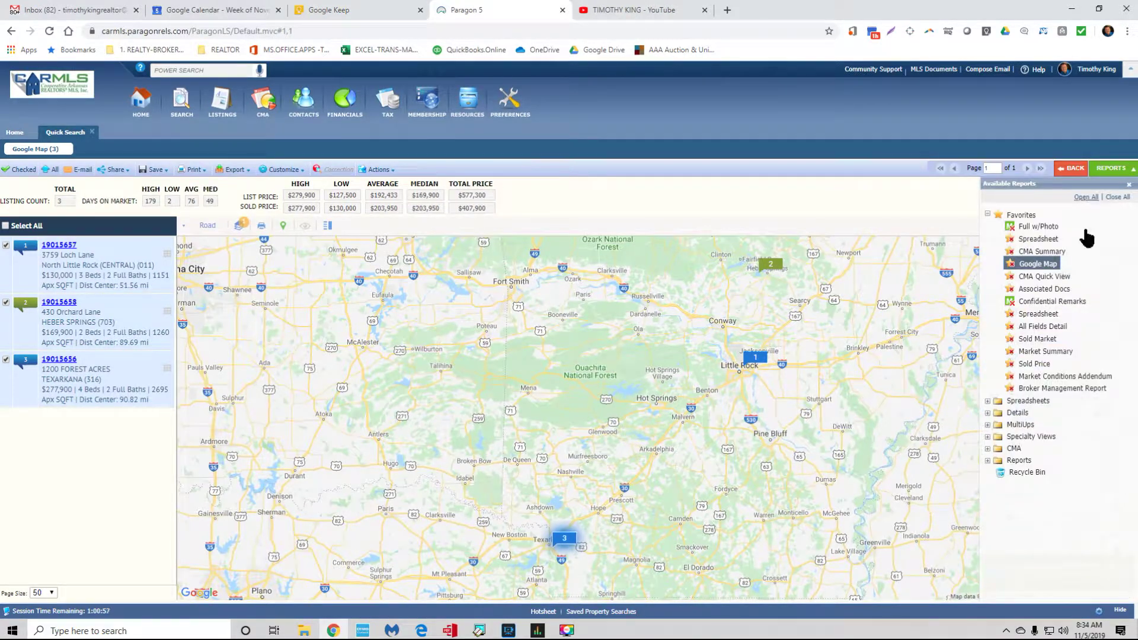
{"action": "left_click", "coordinate": [1025, 439]}
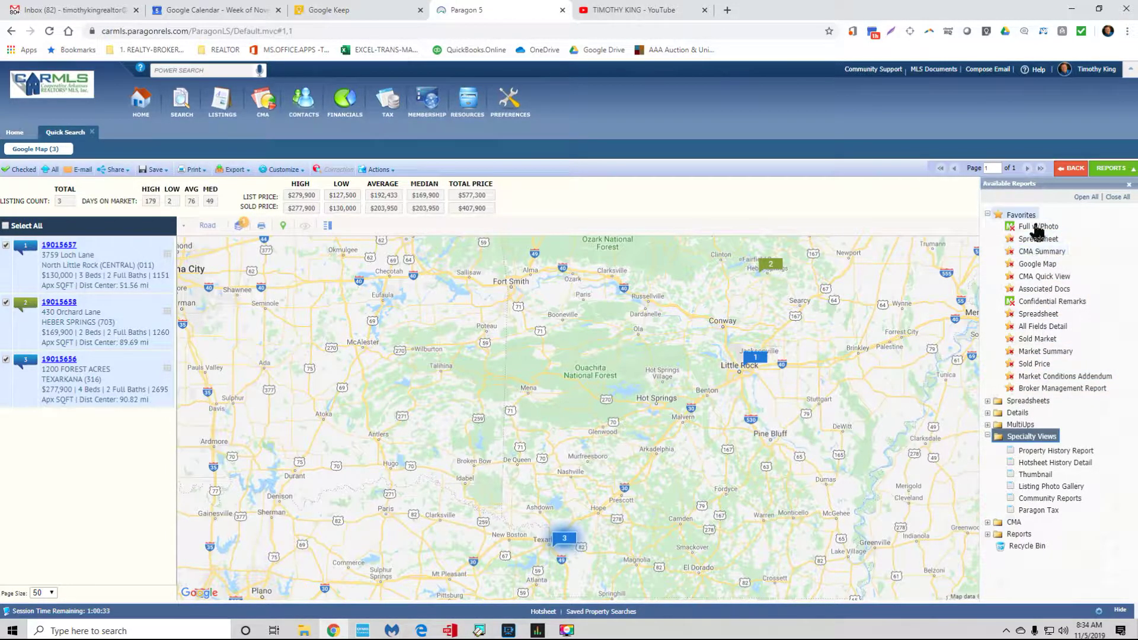
{"action": "left_click", "coordinate": [1001, 440]}
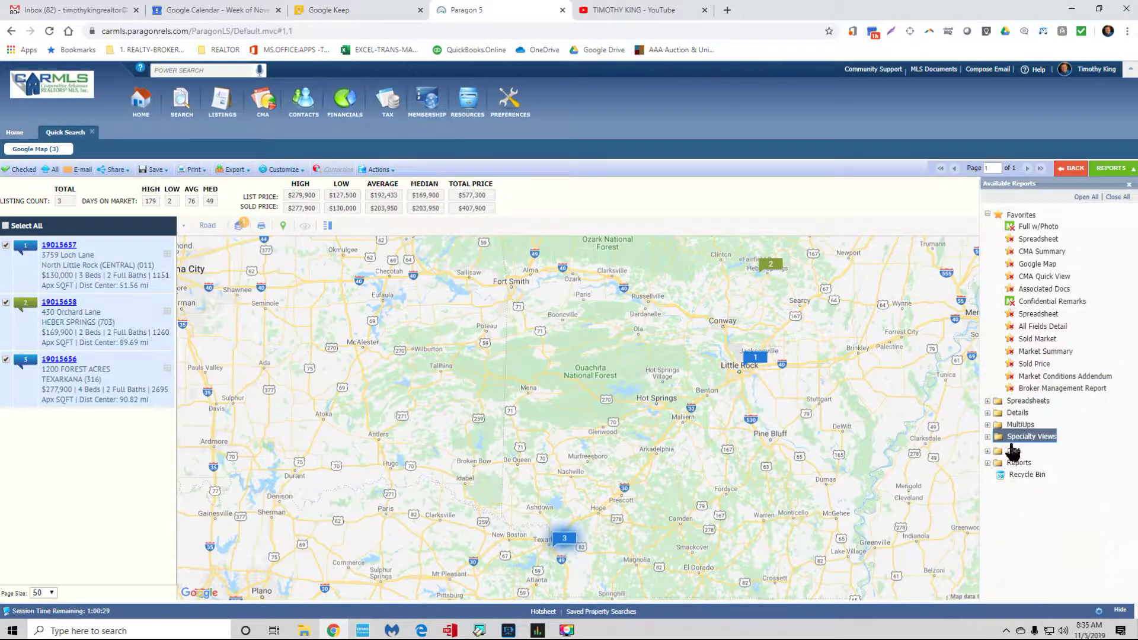
{"action": "left_click", "coordinate": [1019, 463]}
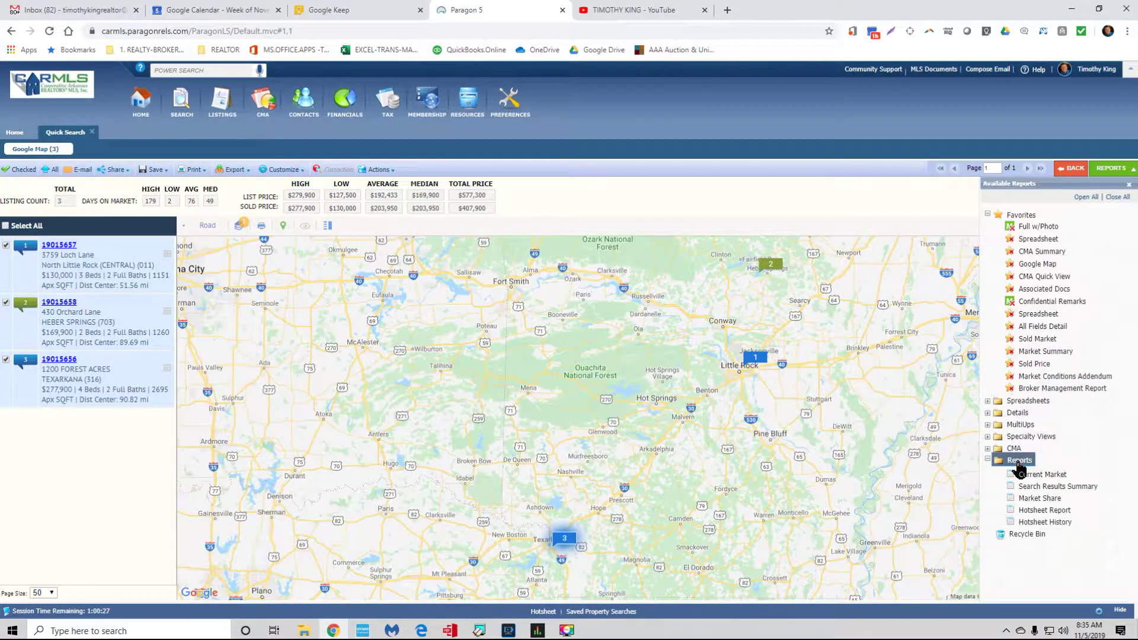
{"action": "left_click", "coordinate": [1017, 413]}
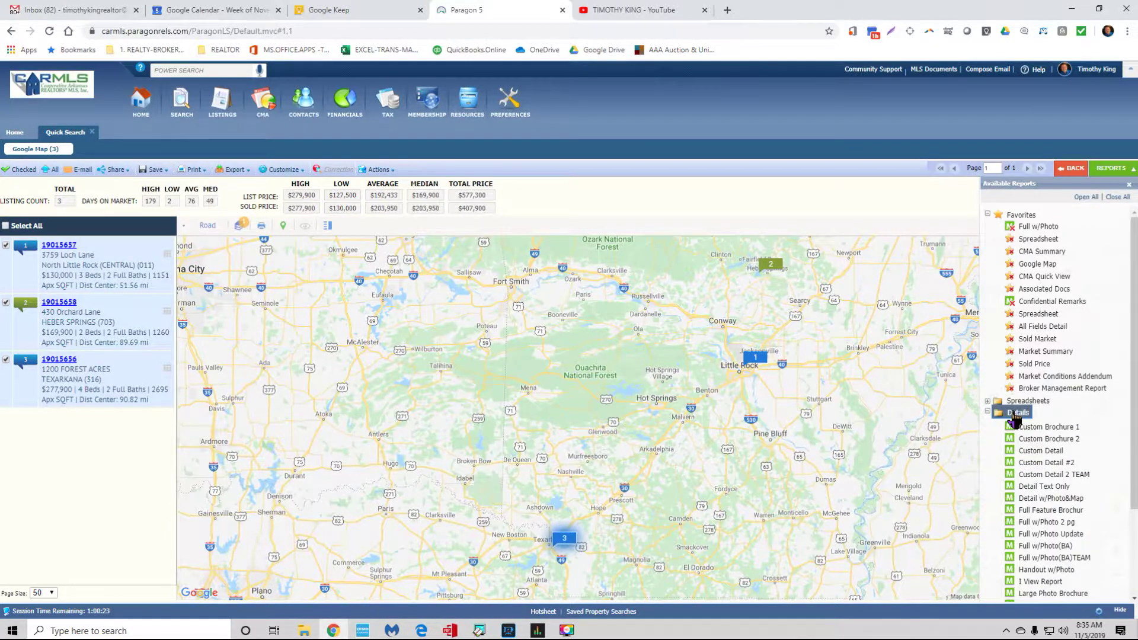
{"action": "left_click", "coordinate": [1016, 415]}
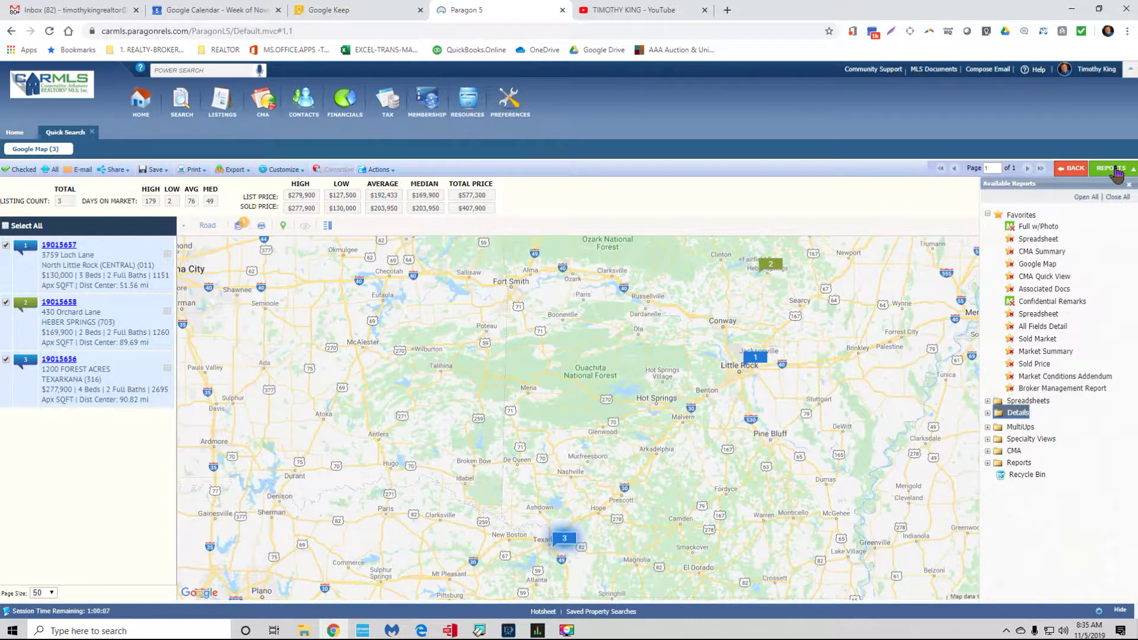
{"action": "left_click", "coordinate": [1038, 267]}
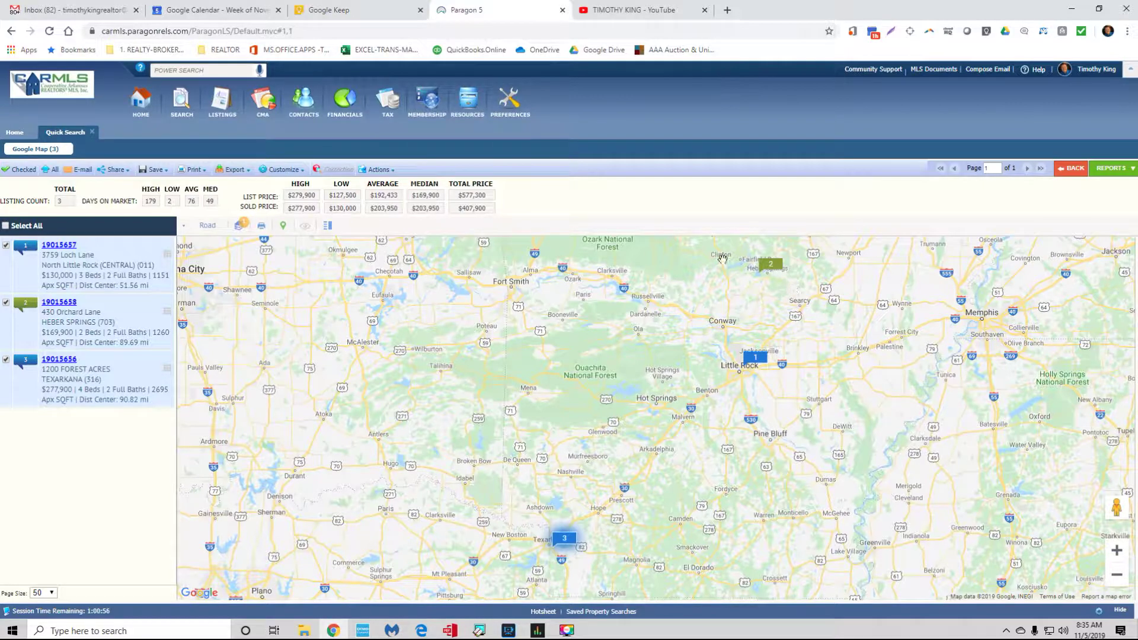
Zoom and pan the listings map from the Arkansas-wide view to East Little Rock near the airport
{"action": "scroll", "coordinate": [659, 462], "scroll_direction": "down", "scroll_amount": 1}
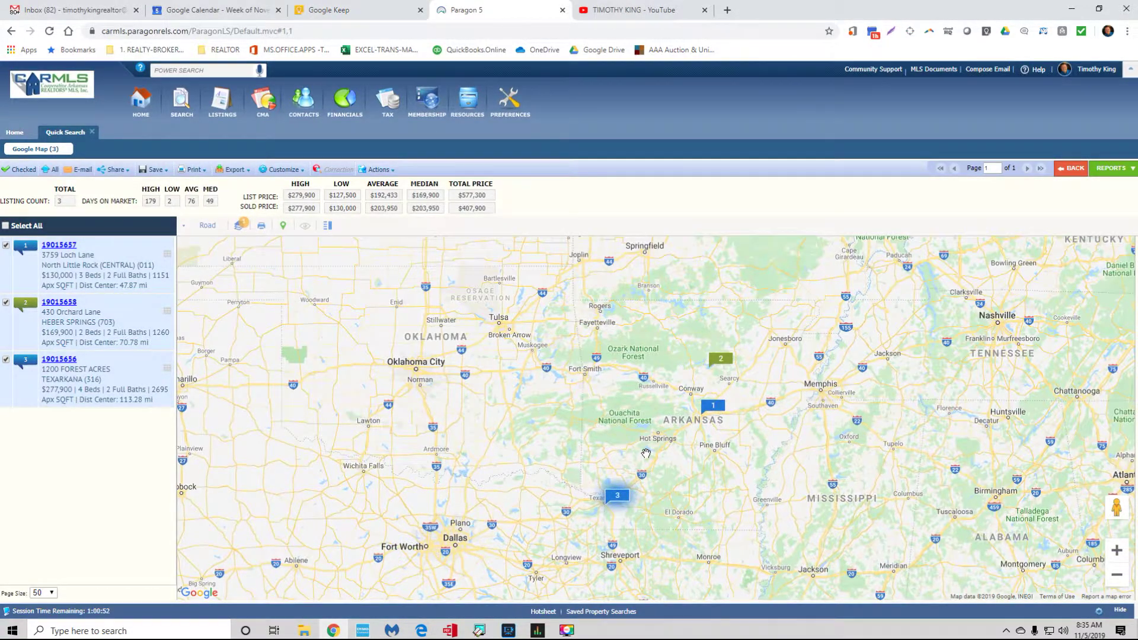
{"action": "left_click_drag", "start_coordinate": [646, 453], "coordinate": [630, 429]}
{"action": "scroll", "coordinate": [629, 428], "scroll_direction": "up", "scroll_amount": 1}
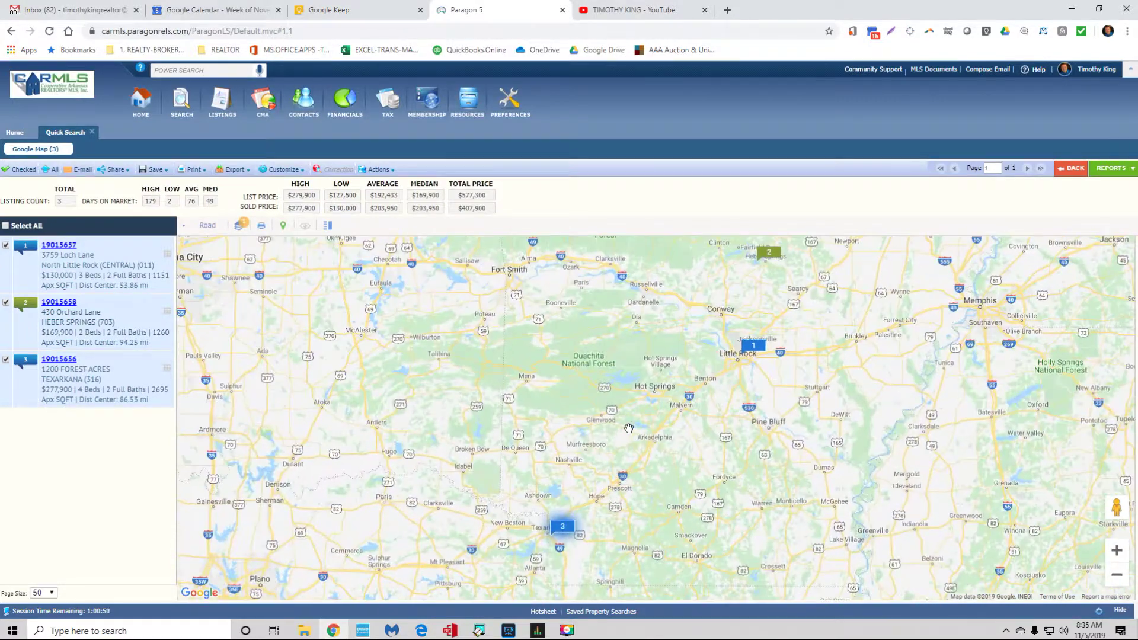
{"action": "left_click_drag", "start_coordinate": [645, 384], "coordinate": [645, 397]}
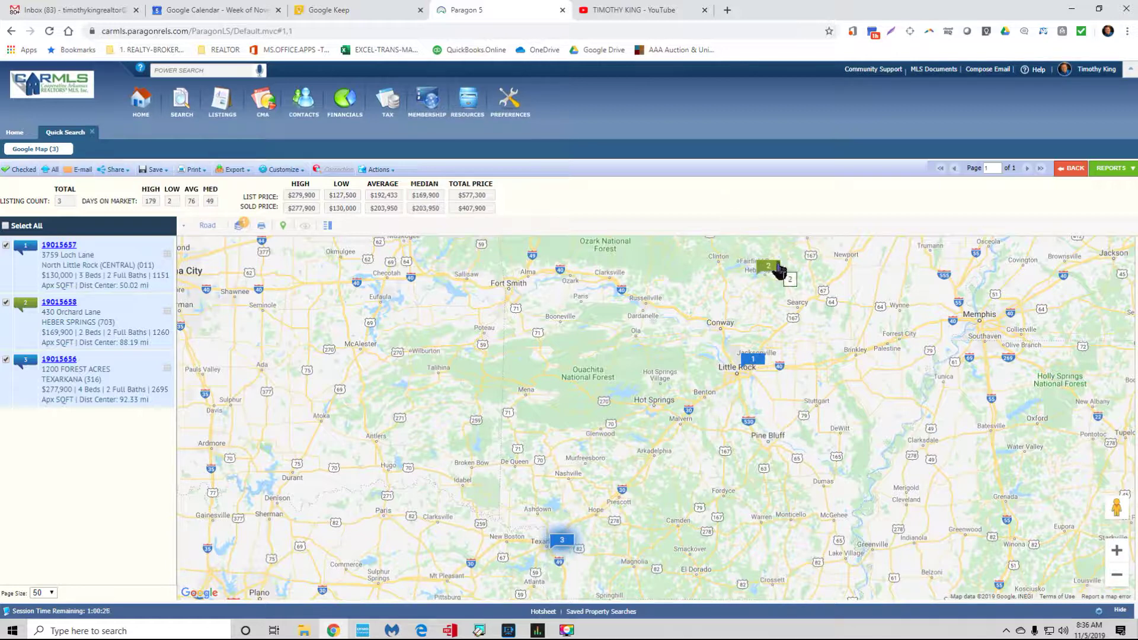
{"action": "scroll", "coordinate": [756, 373], "scroll_direction": "up", "scroll_amount": 2}
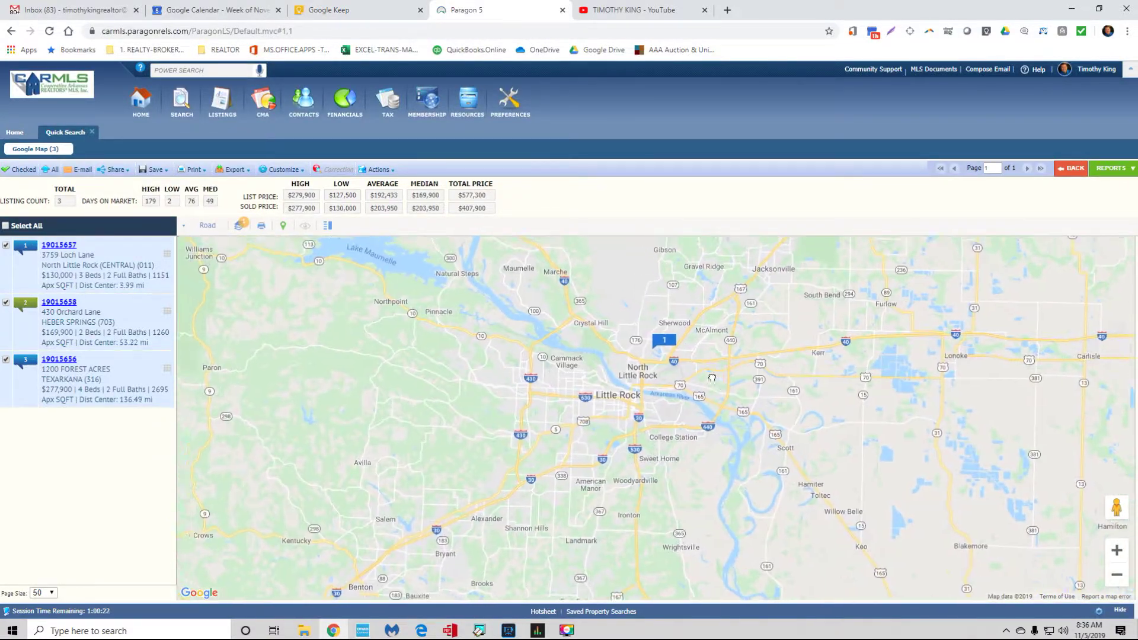
{"action": "scroll", "coordinate": [748, 391], "scroll_direction": "up", "scroll_amount": 1}
{"action": "scroll", "coordinate": [742, 411], "scroll_direction": "up", "scroll_amount": 3}
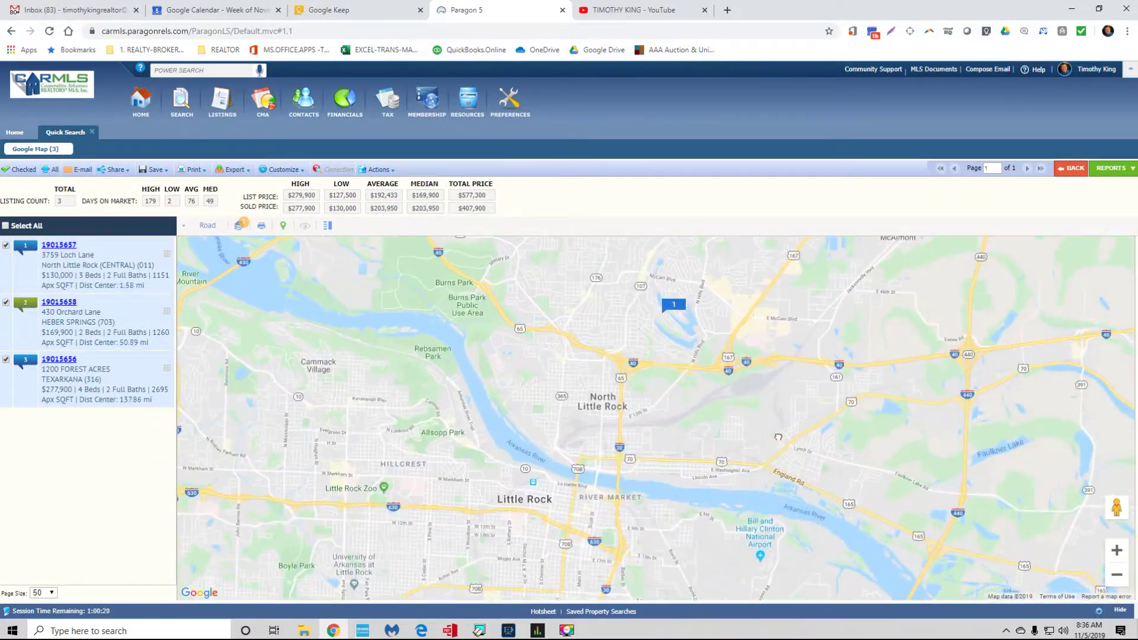
{"action": "scroll", "coordinate": [741, 425], "scroll_direction": "up", "scroll_amount": 2}
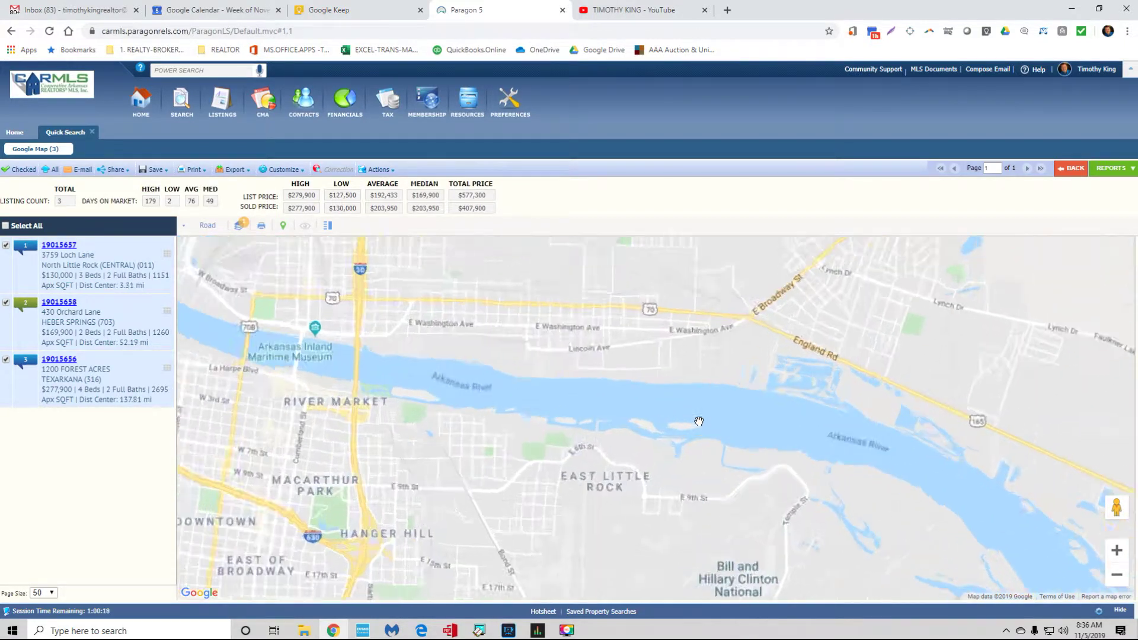
{"action": "left_click_drag", "start_coordinate": [741, 425], "coordinate": [746, 334]}
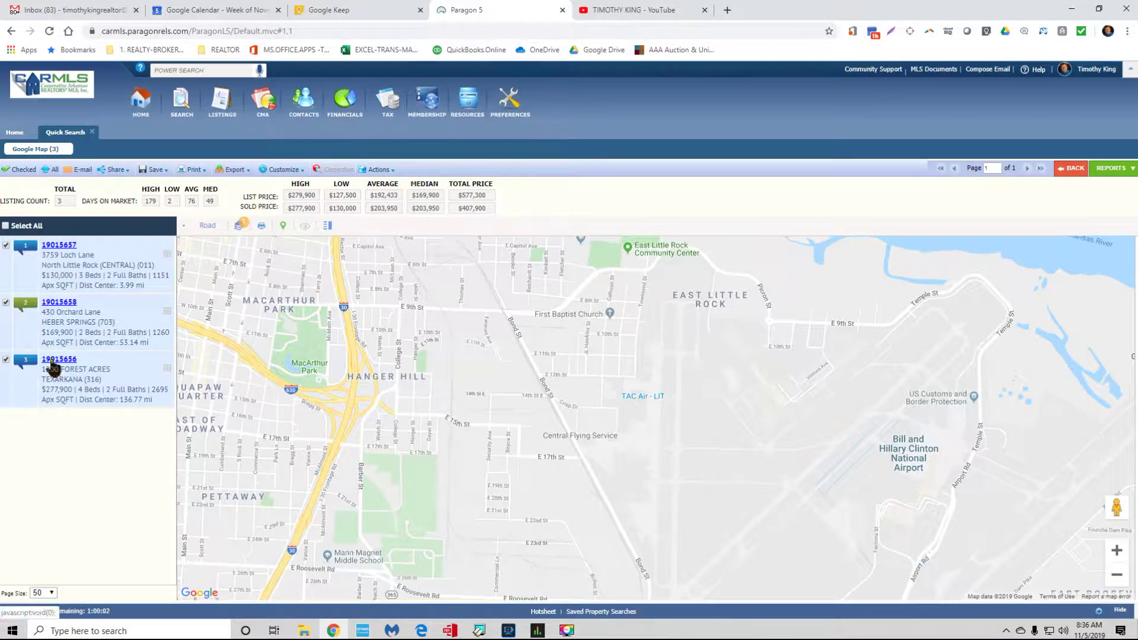
Switch the three search results to the Spreadsheet report view
{"action": "left_click_drag", "start_coordinate": [23, 381], "coordinate": [31, 325]}
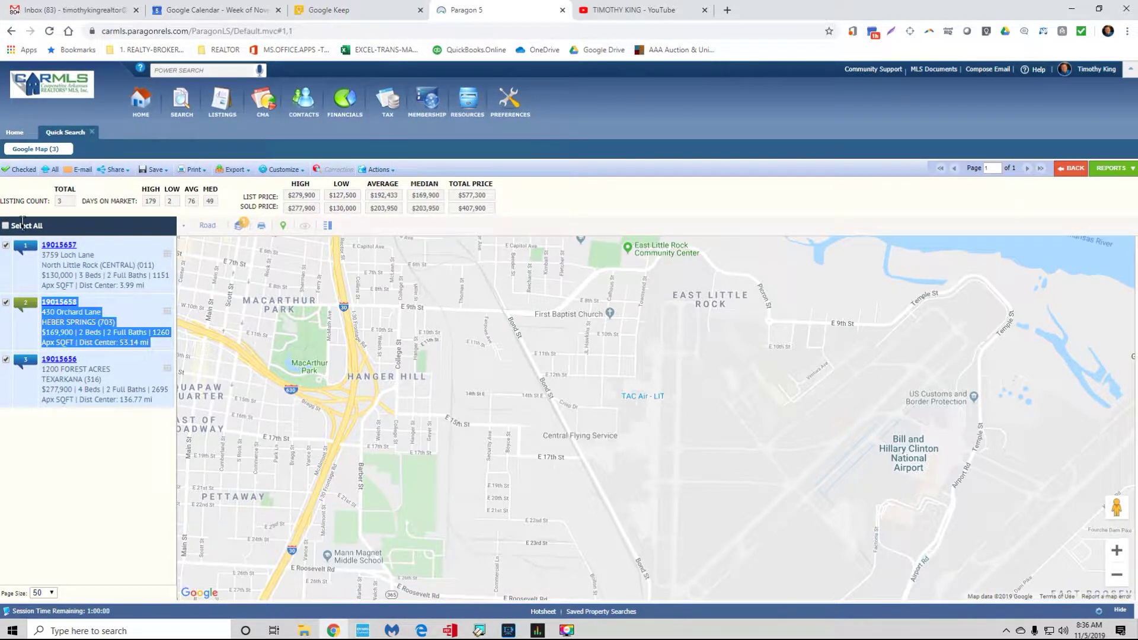
{"action": "left_click", "coordinate": [1104, 172]}
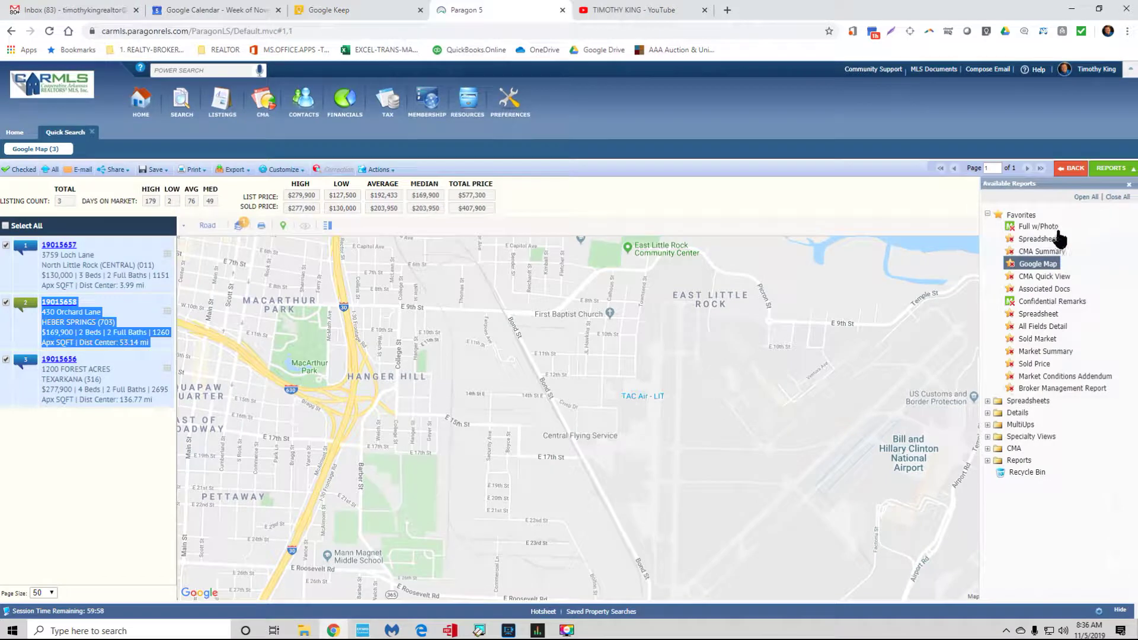
{"action": "left_click", "coordinate": [1055, 243]}
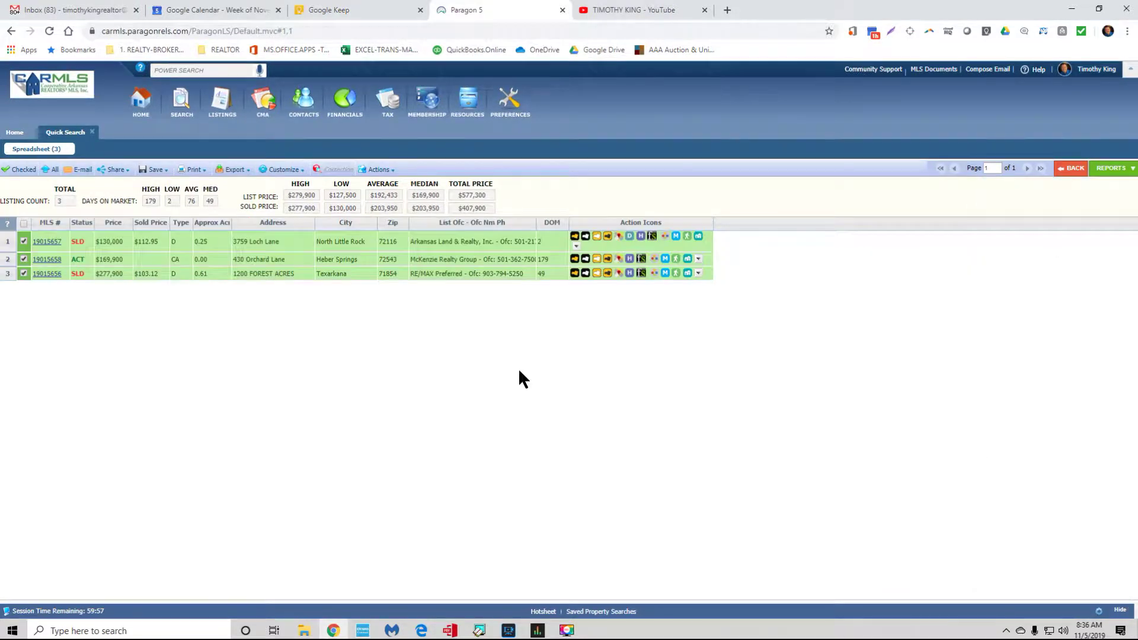
Uncheck all three listings and go back to the state-wide Google Map
{"action": "left_click", "coordinate": [44, 275]}
{"action": "left_click", "coordinate": [45, 261]}
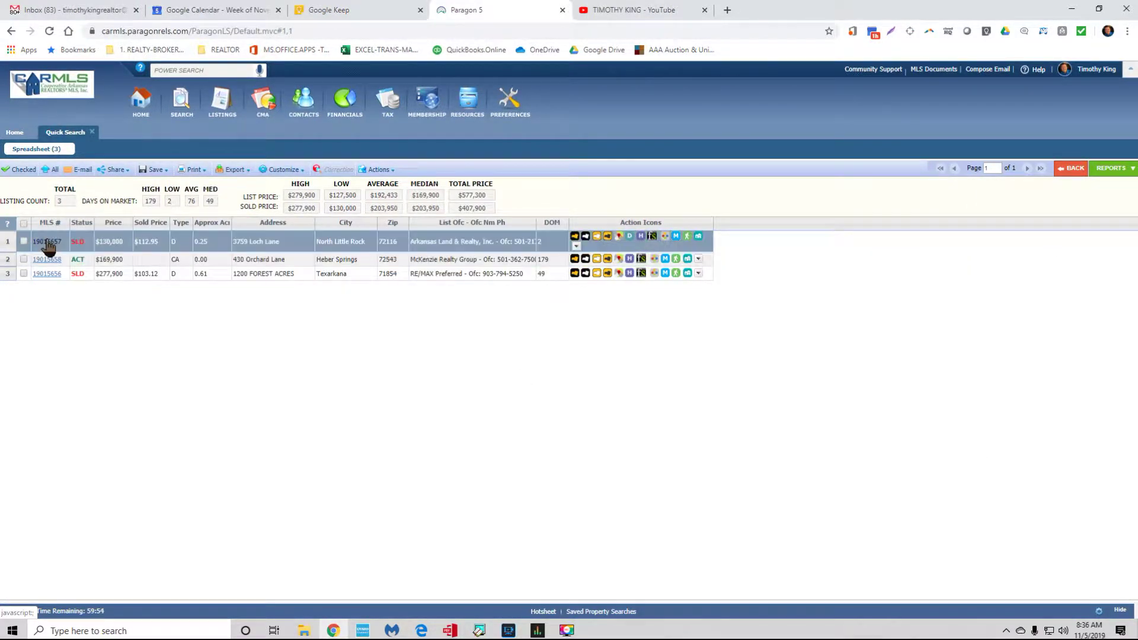
{"action": "left_click", "coordinate": [46, 243]}
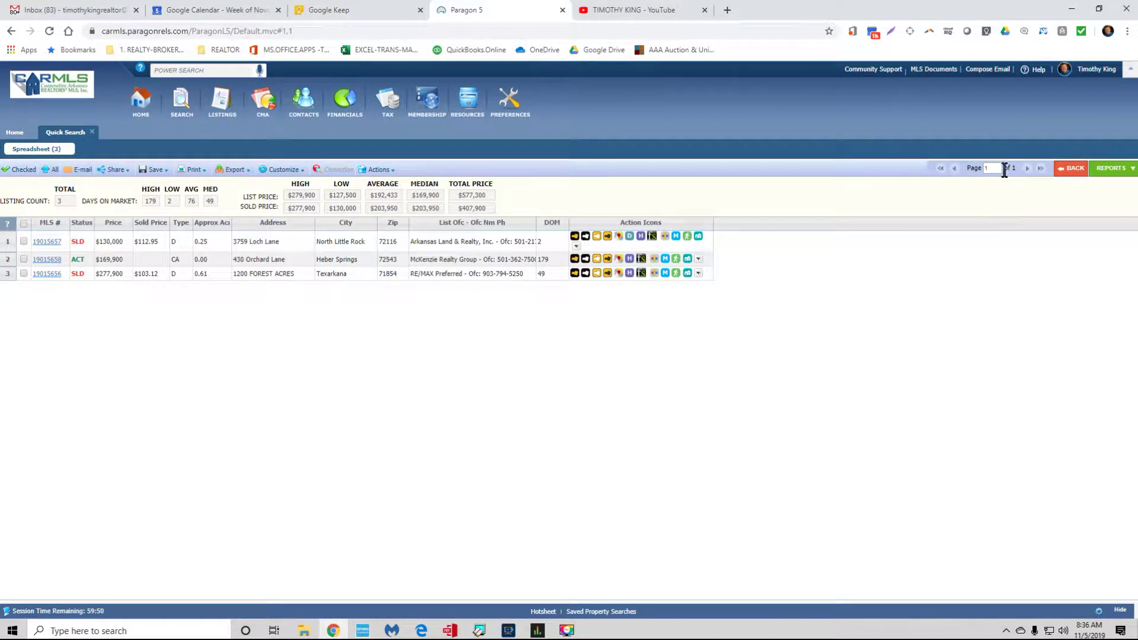
{"action": "left_click", "coordinate": [1071, 169]}
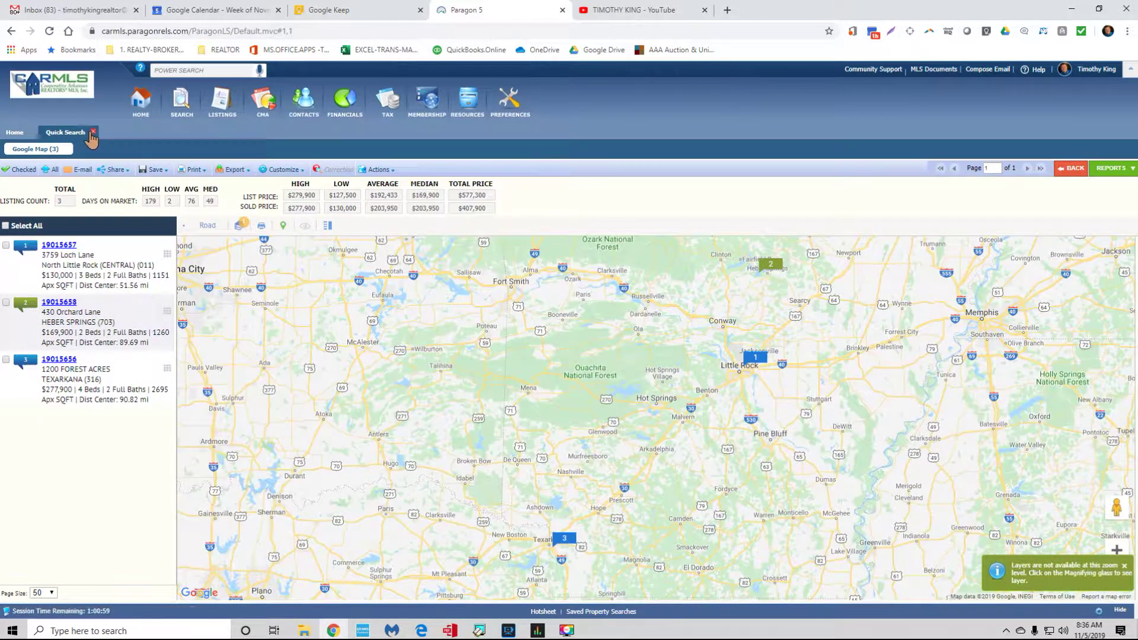
Back on the home page, clear the MLS # criterion and set Status to ALL SOLD
{"action": "left_click", "coordinate": [92, 132]}
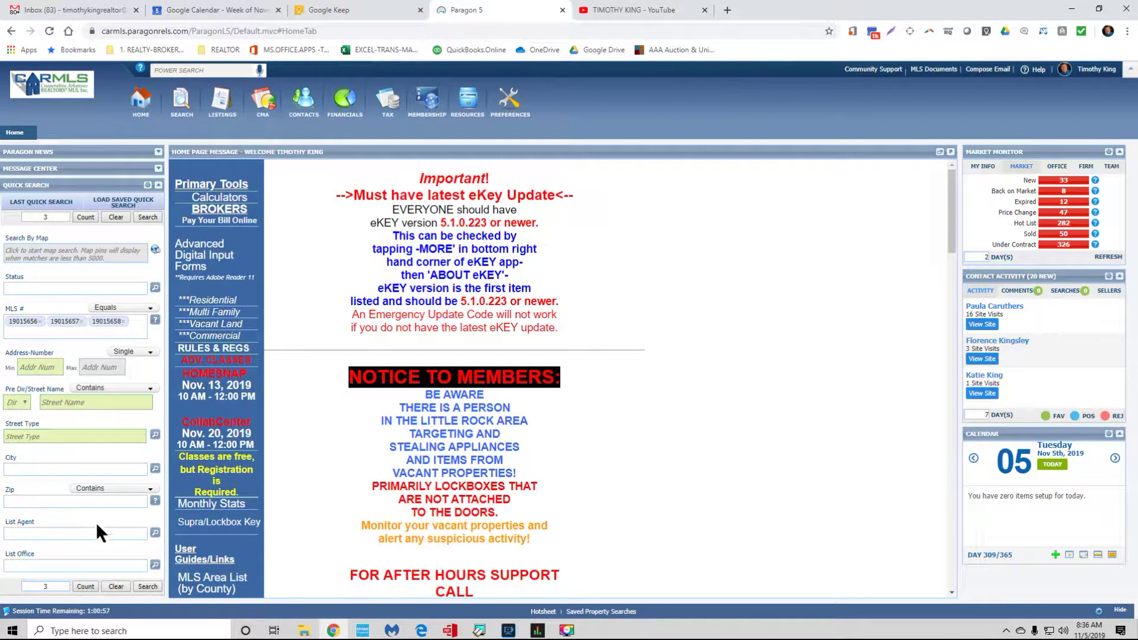
{"action": "left_click", "coordinate": [35, 502]}
{"action": "key", "text": "BackSpace"}
{"action": "key", "text": "BackSpace"}
{"action": "key", "text": "BackSpace"}
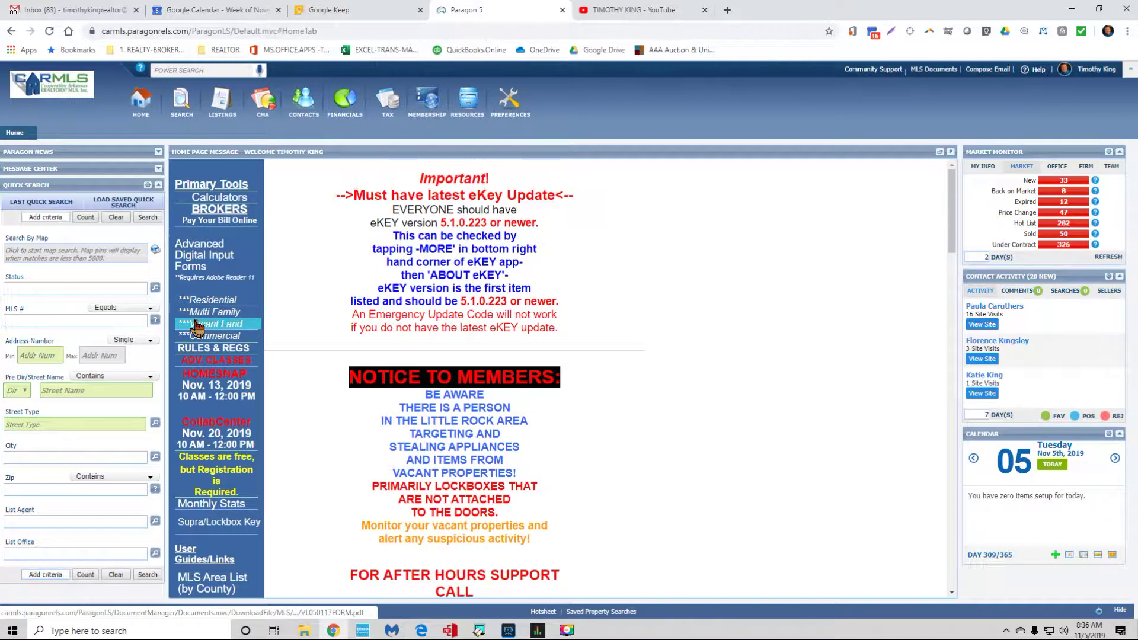
{"action": "left_click", "coordinate": [37, 288]}
{"action": "left_click", "coordinate": [17, 306]}
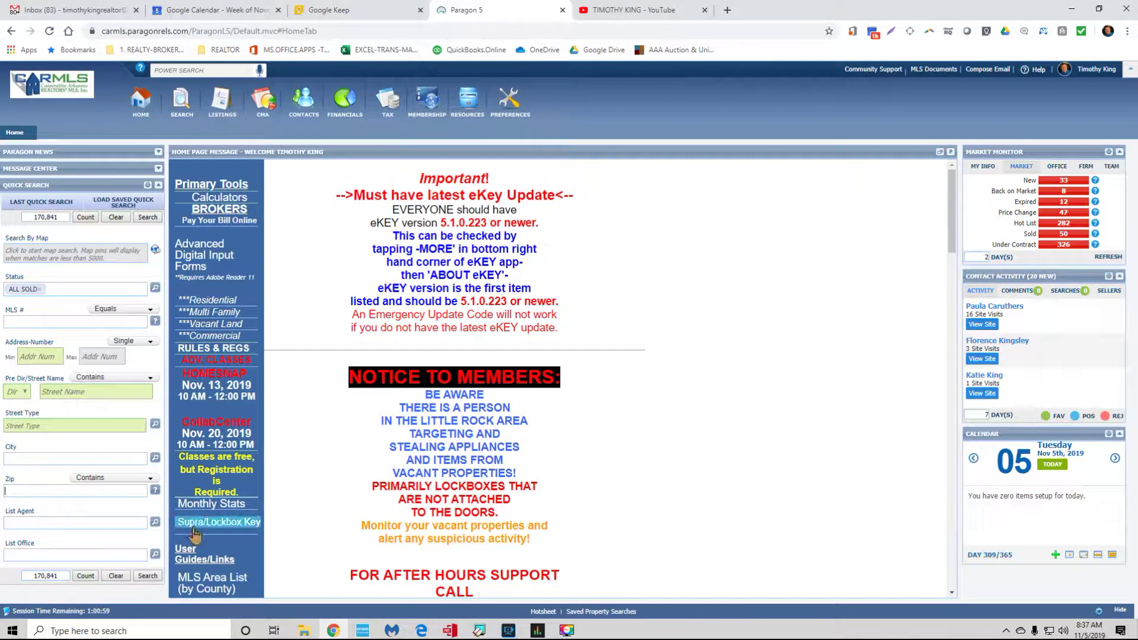
Search sold listings in zip 72135, review the 353 results, and close them
{"action": "type", "text": "72135"}
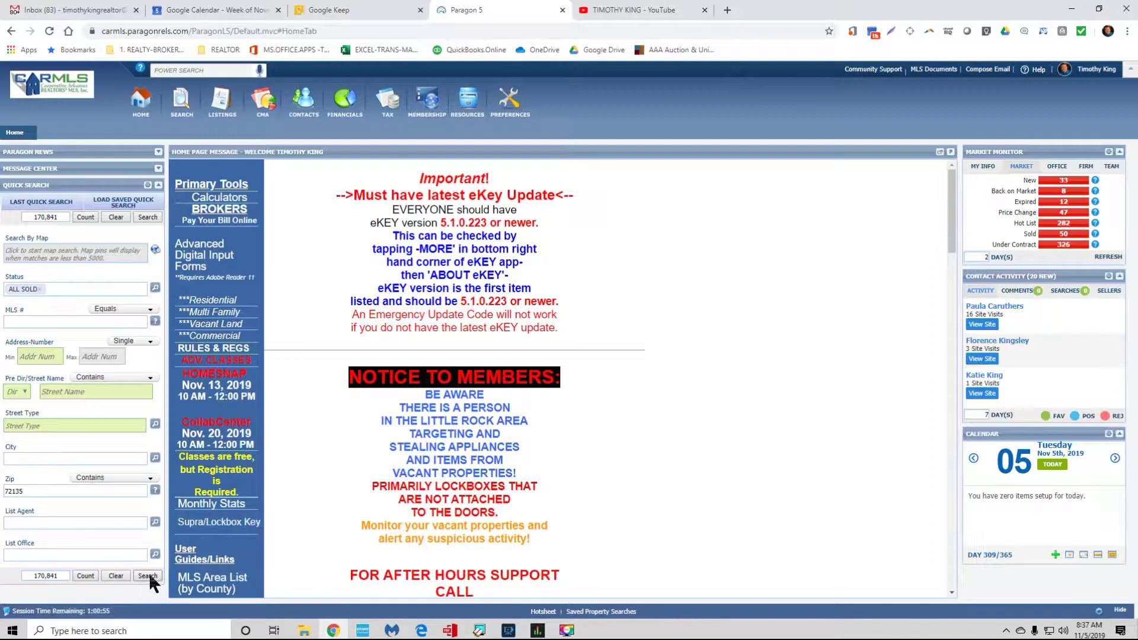
{"action": "left_click", "coordinate": [148, 575]}
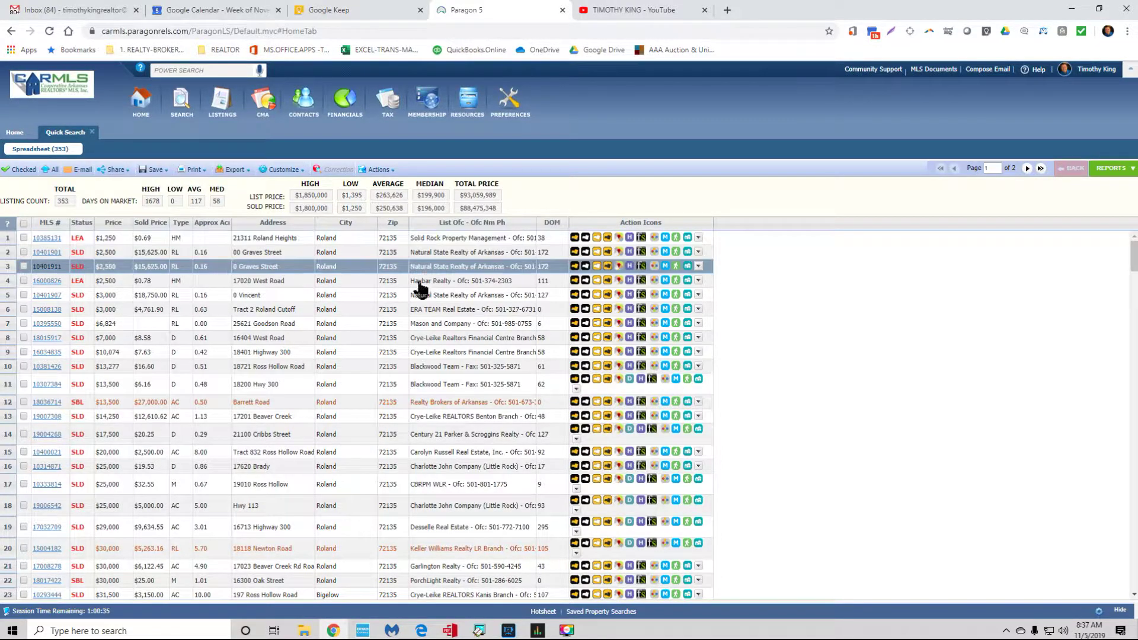
{"action": "left_click", "coordinate": [93, 132]}
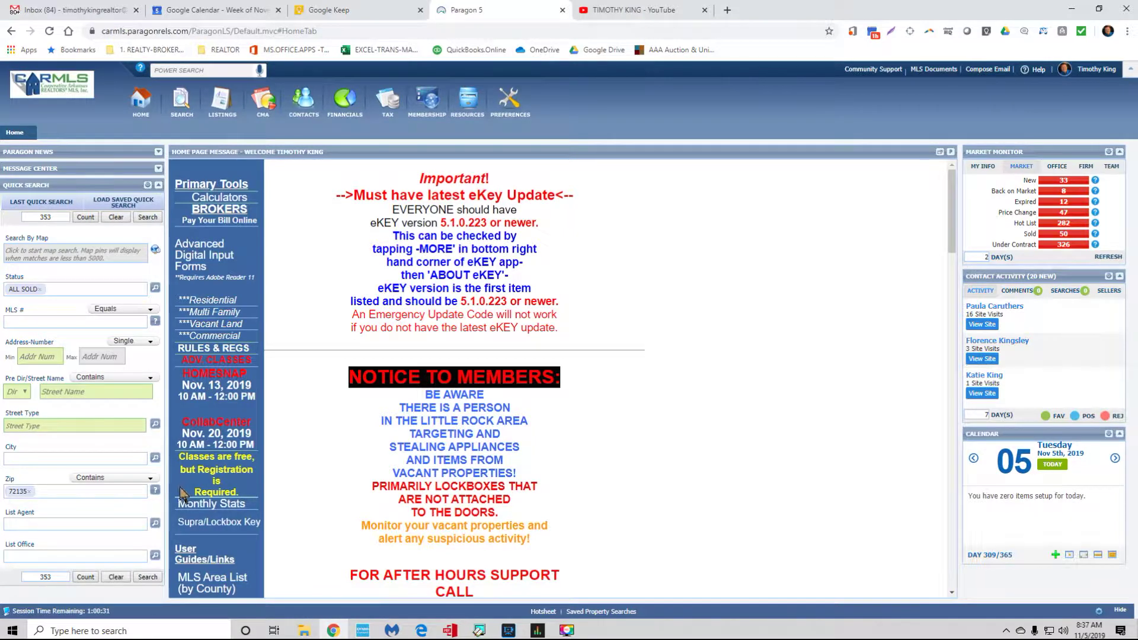
Delete the 72135 zip criterion, then browse Quick Search customization fields and cancel without changes
{"action": "left_click", "coordinate": [130, 489]}
{"action": "key", "text": "BackSpace"}
{"action": "key", "text": "BackSpace"}
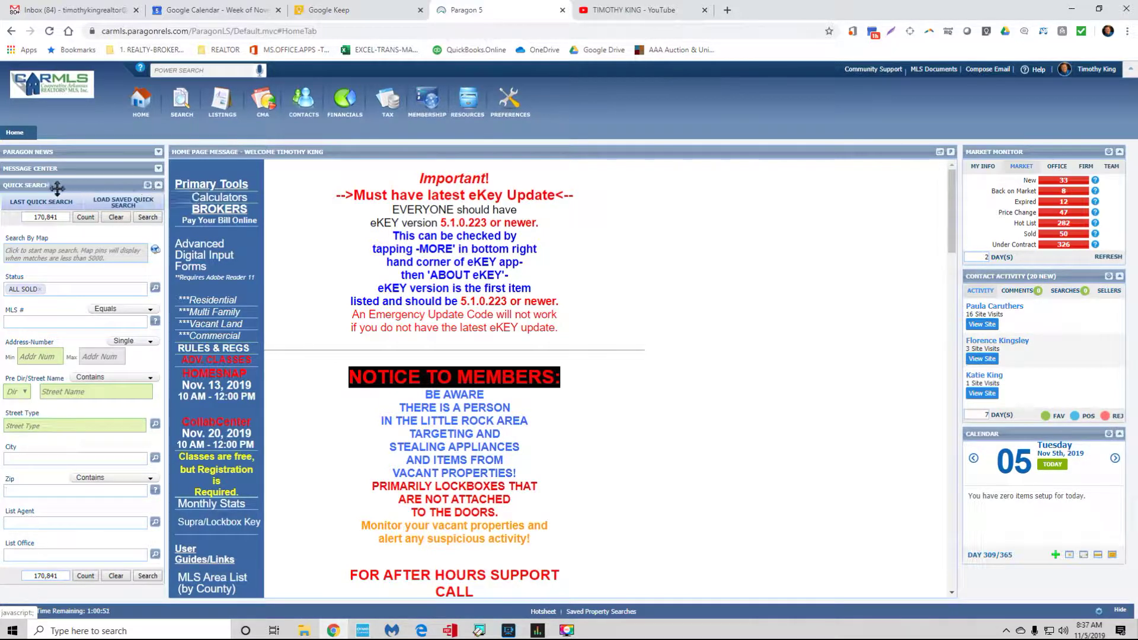
{"action": "left_click", "coordinate": [148, 189]}
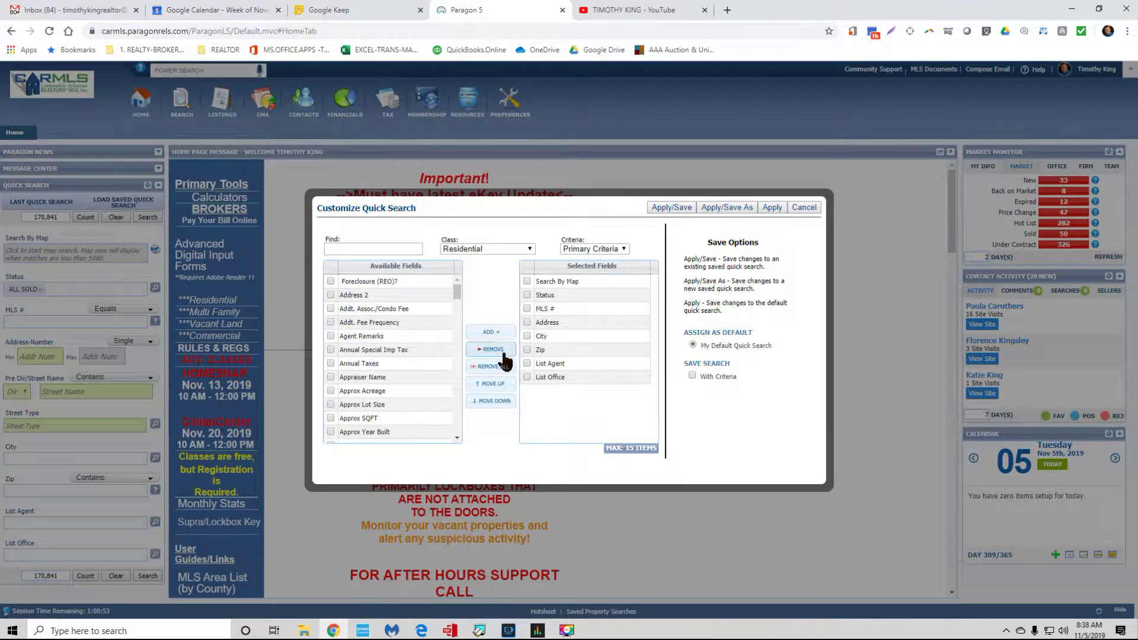
{"action": "left_click", "coordinate": [424, 337]}
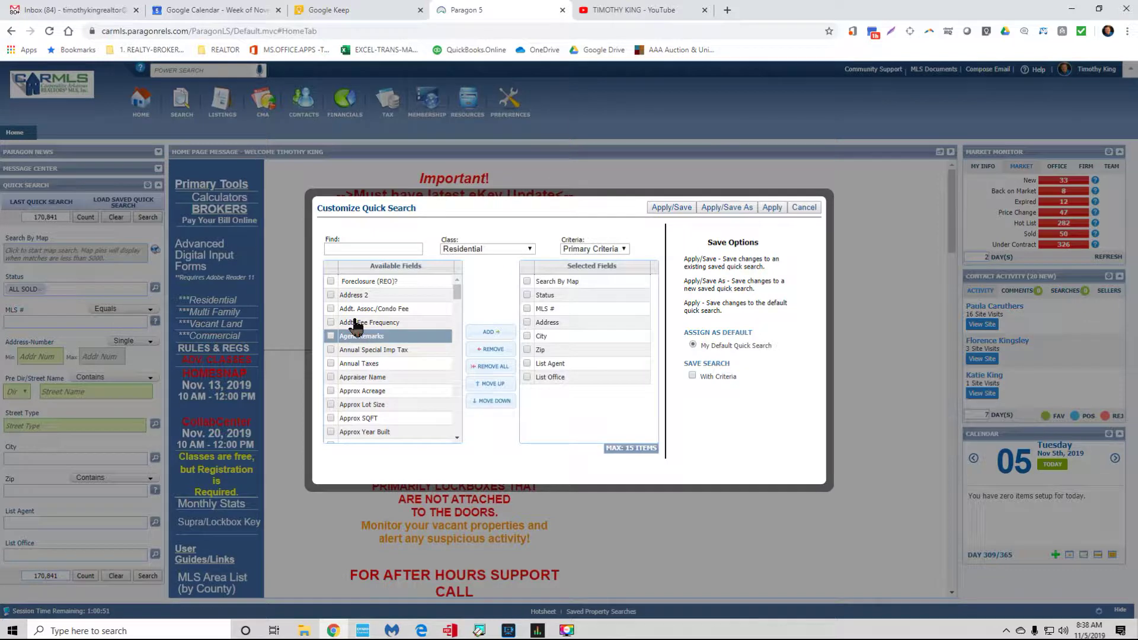
{"action": "left_click", "coordinate": [360, 309]}
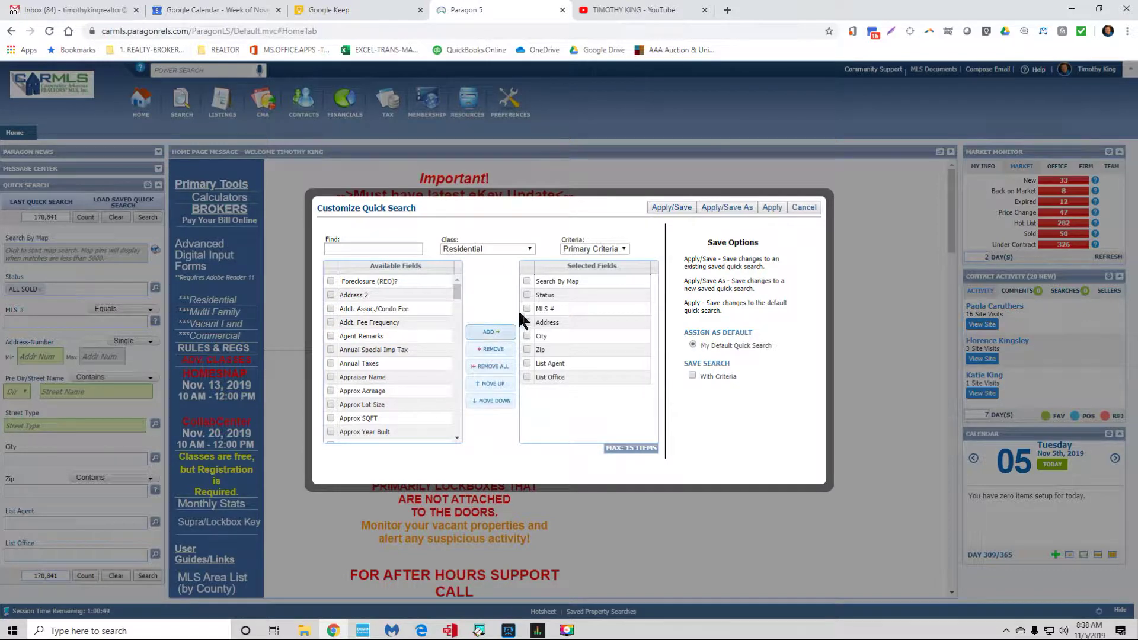
{"action": "left_click", "coordinate": [379, 351]}
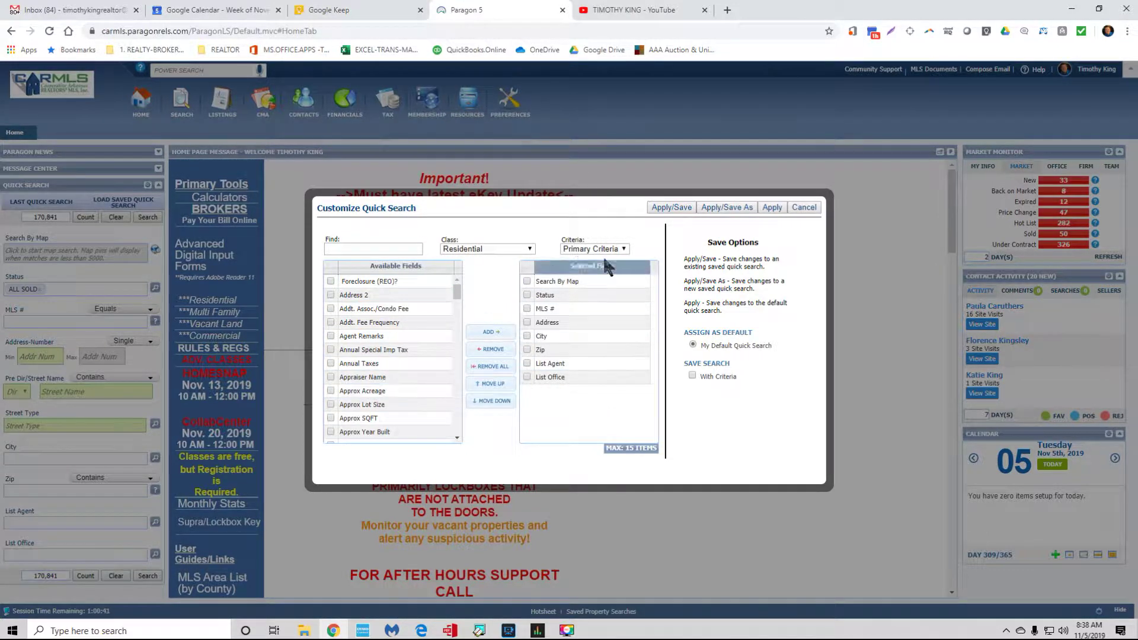
{"action": "left_click", "coordinate": [806, 207]}
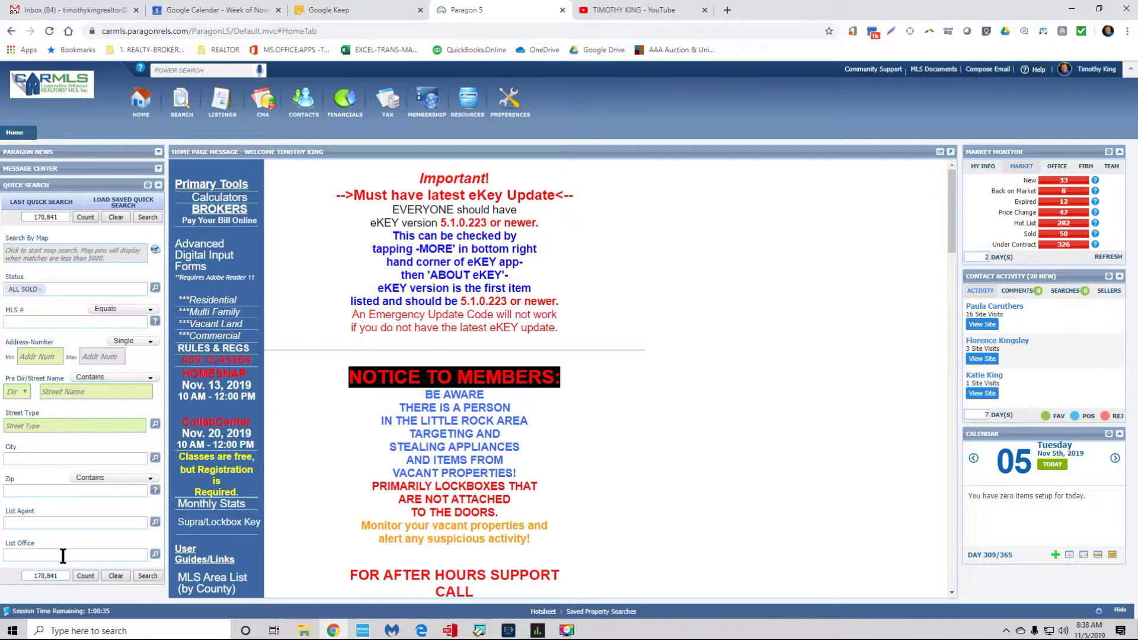
Add a List Agent criterion, search that agent's 58 sold listings, then close the results
{"action": "left_click", "coordinate": [45, 521]}
{"action": "type", "text": "tIMOTHY"}
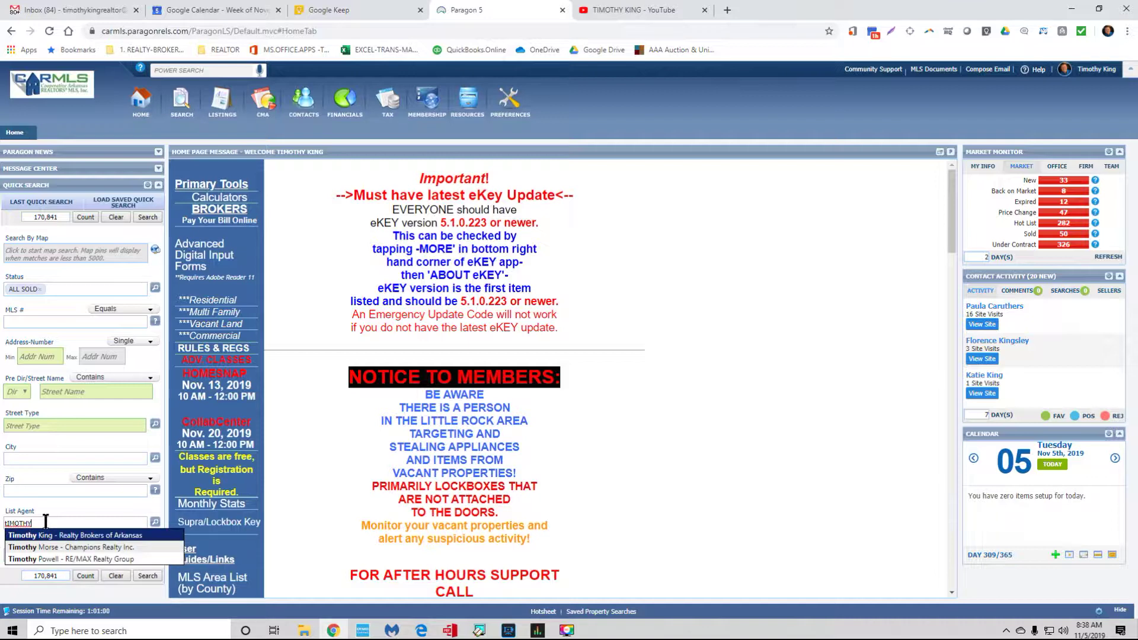
{"action": "left_click", "coordinate": [24, 535]}
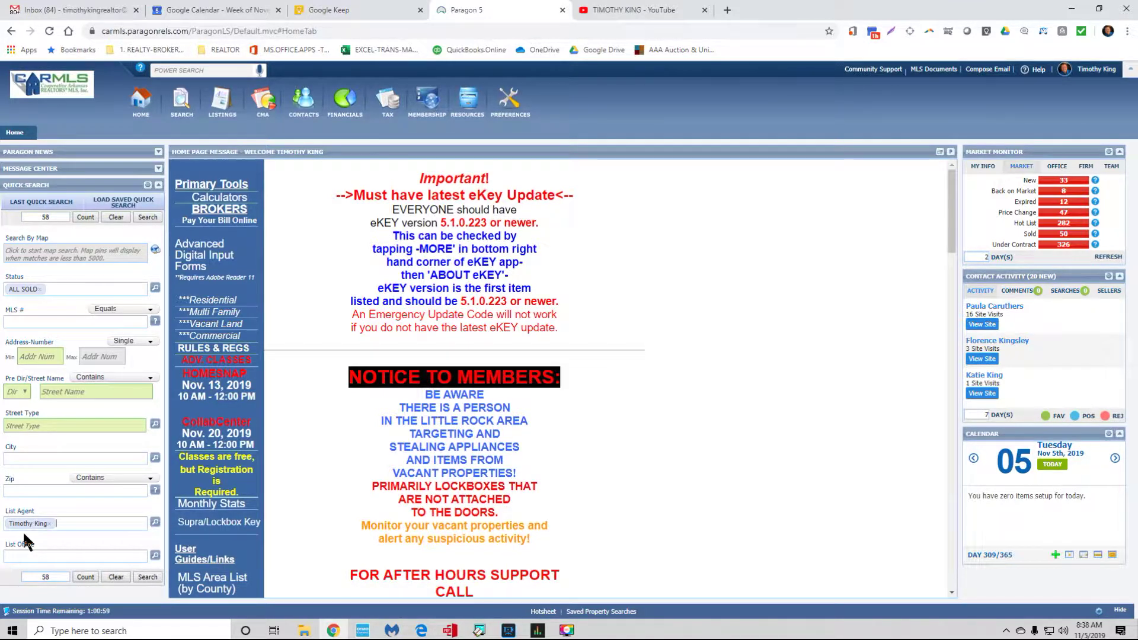
{"action": "left_click", "coordinate": [141, 576]}
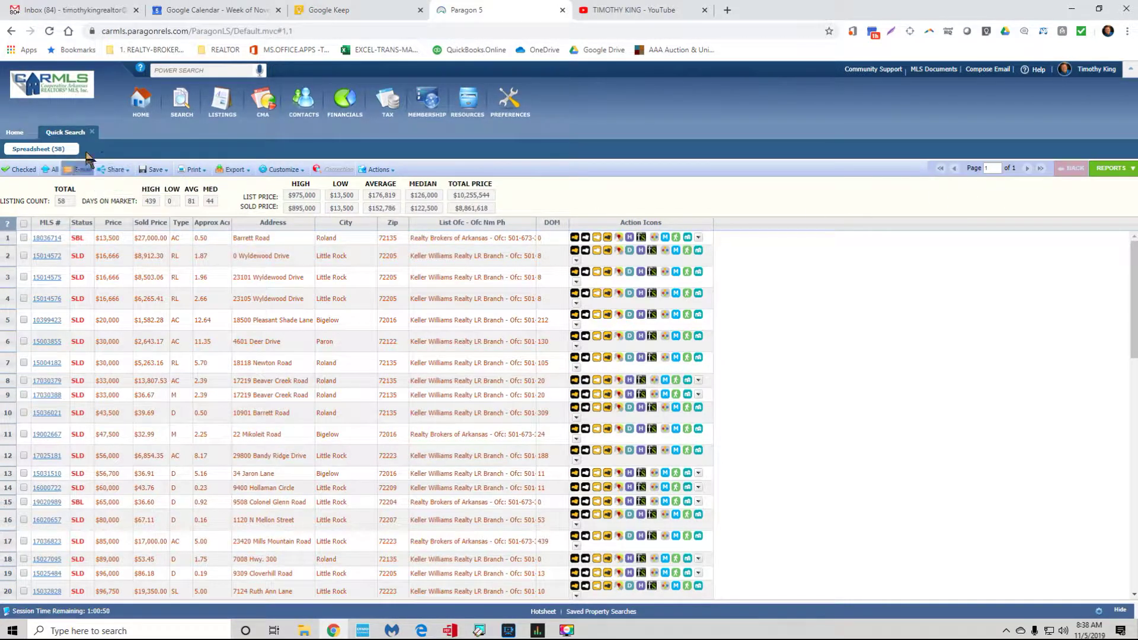
{"action": "left_click", "coordinate": [93, 133]}
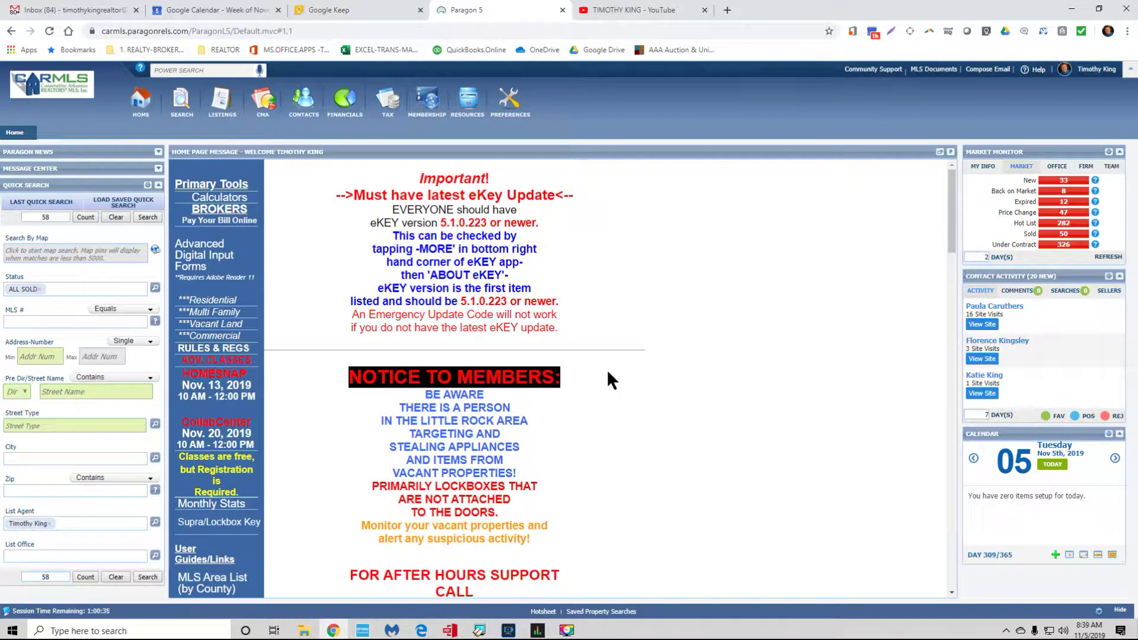
Reload the home page to clear the quick search, then browse the LISTINGS dropdown options
{"action": "left_click", "coordinate": [140, 98]}
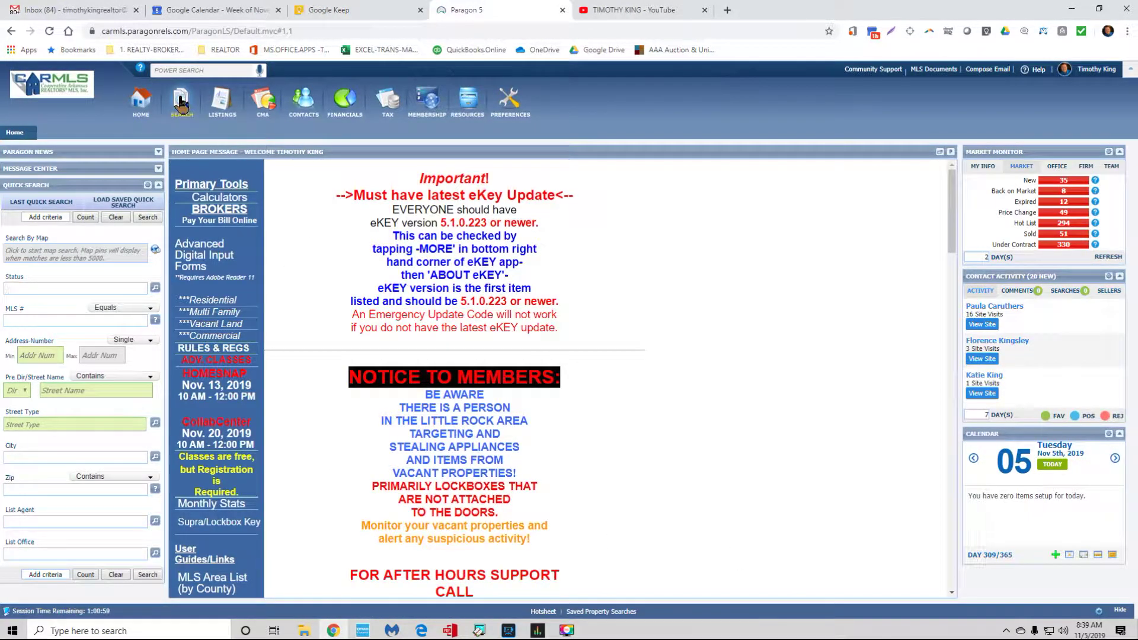
{"action": "left_click", "coordinate": [224, 106]}
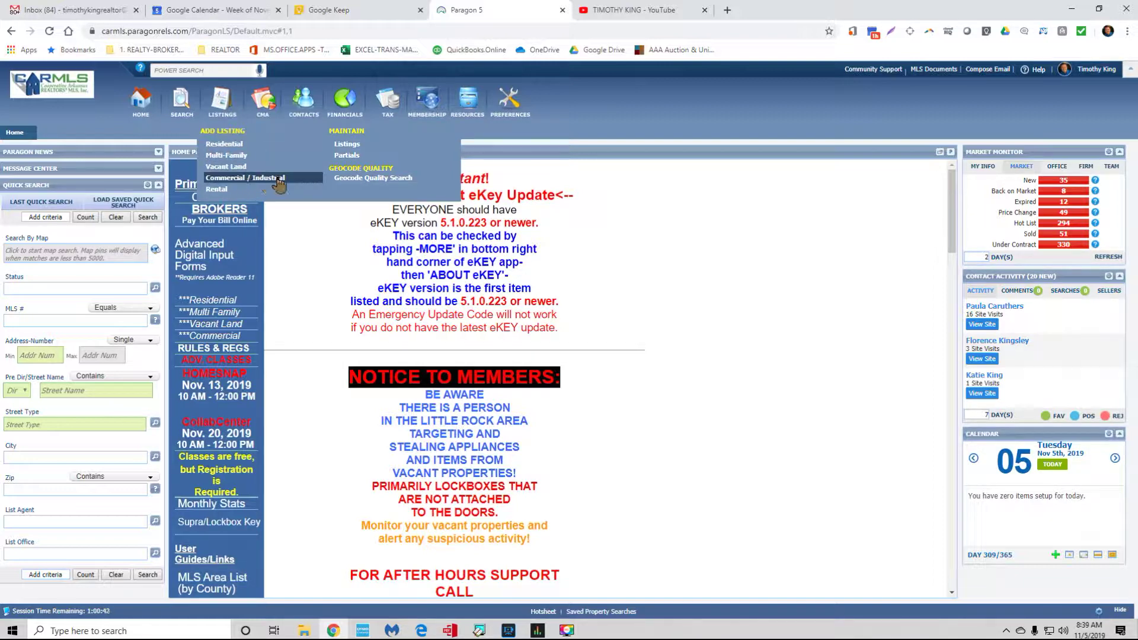
{"action": "left_click", "coordinate": [229, 190]}
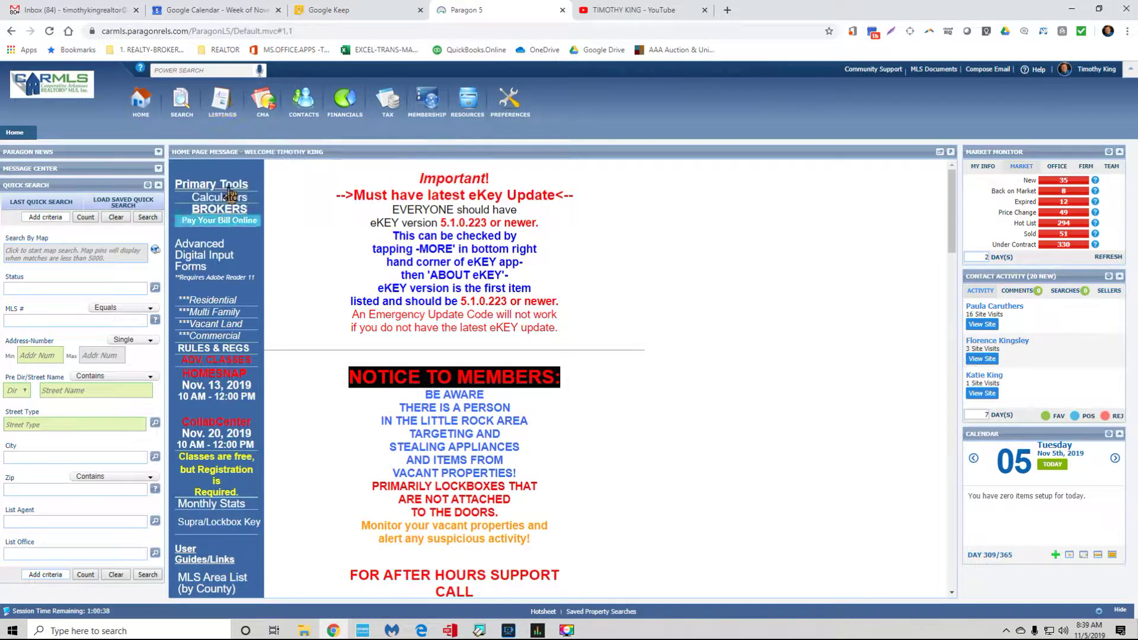
{"action": "mouse_move", "coordinate": [220, 106]}
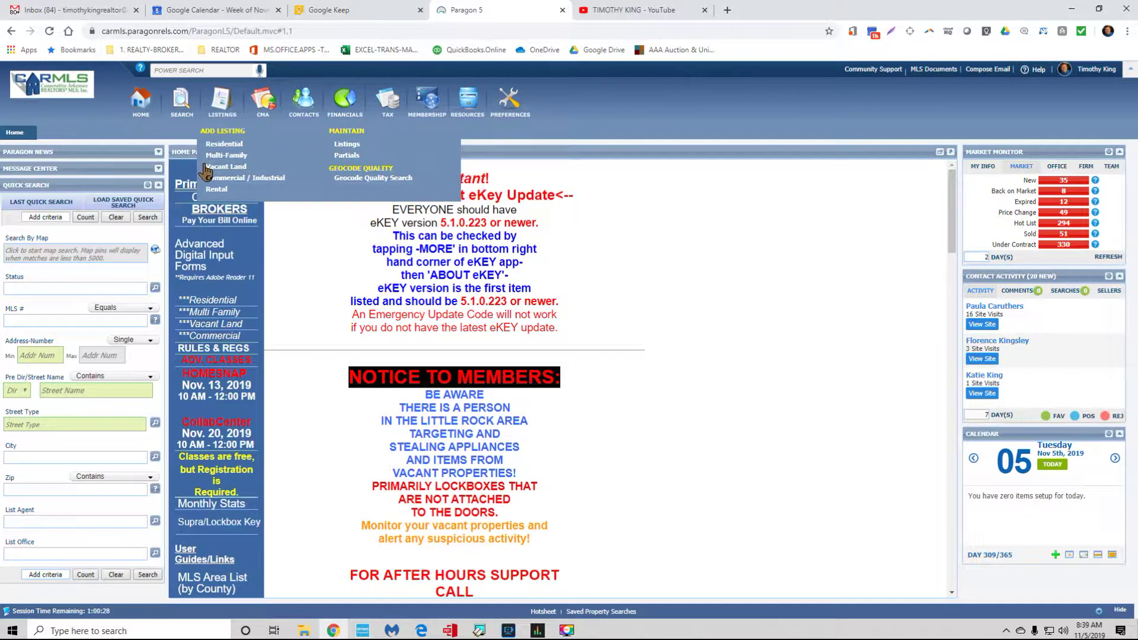
{"action": "left_click", "coordinate": [347, 156]}
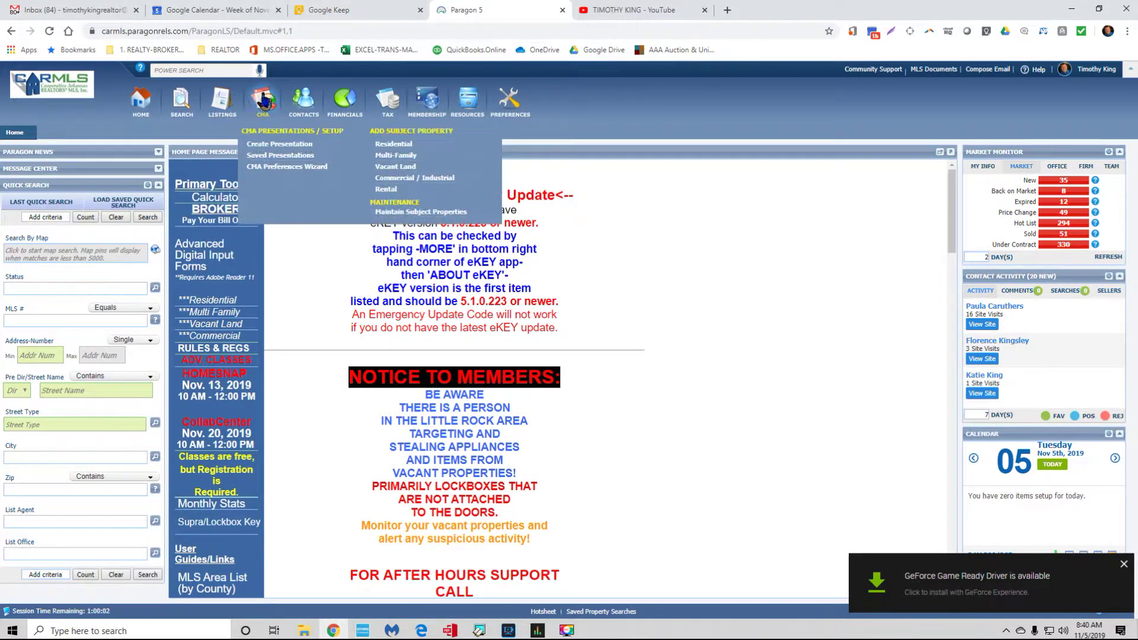
Look through the CMA and Contacts menus, then bring up the Financials calculator list
{"action": "left_click", "coordinate": [263, 102]}
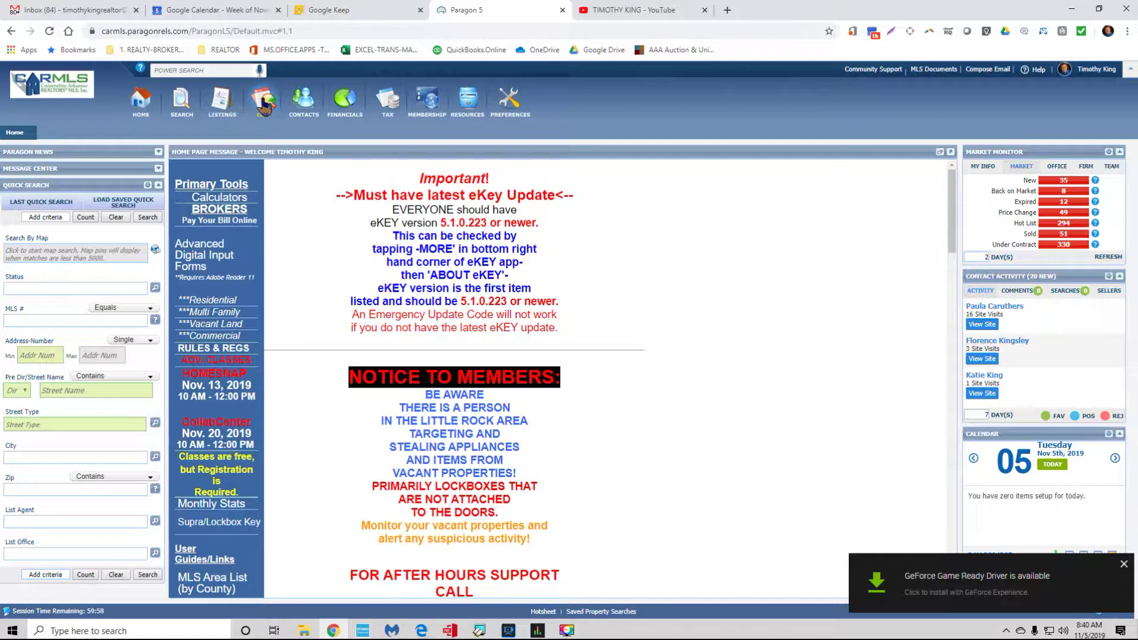
{"action": "left_click", "coordinate": [265, 104]}
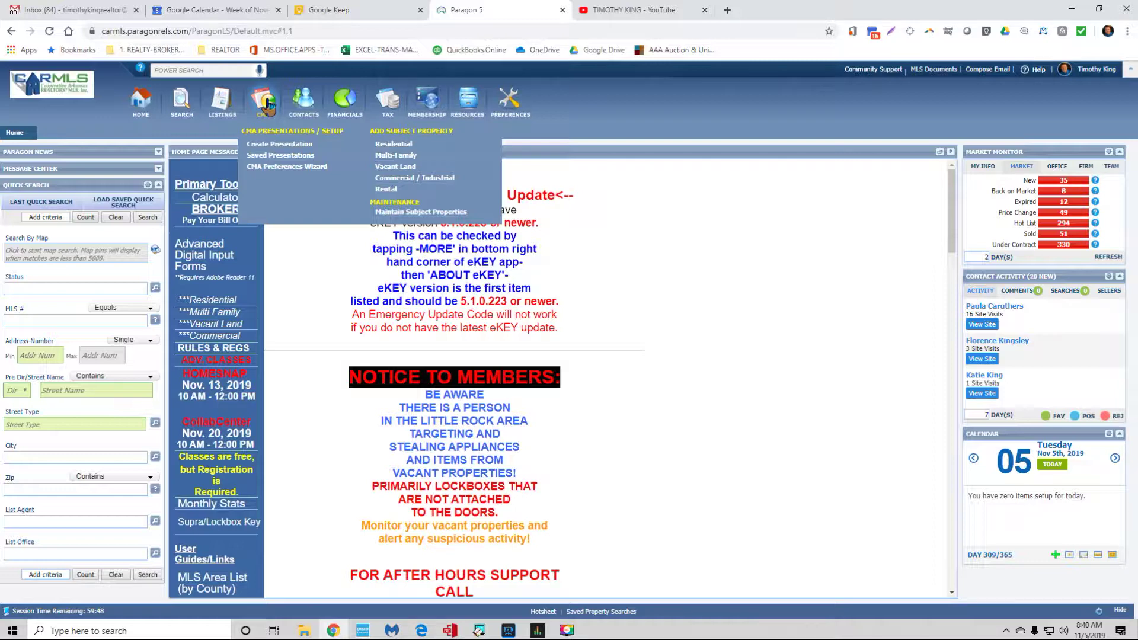
{"action": "mouse_move", "coordinate": [303, 99]}
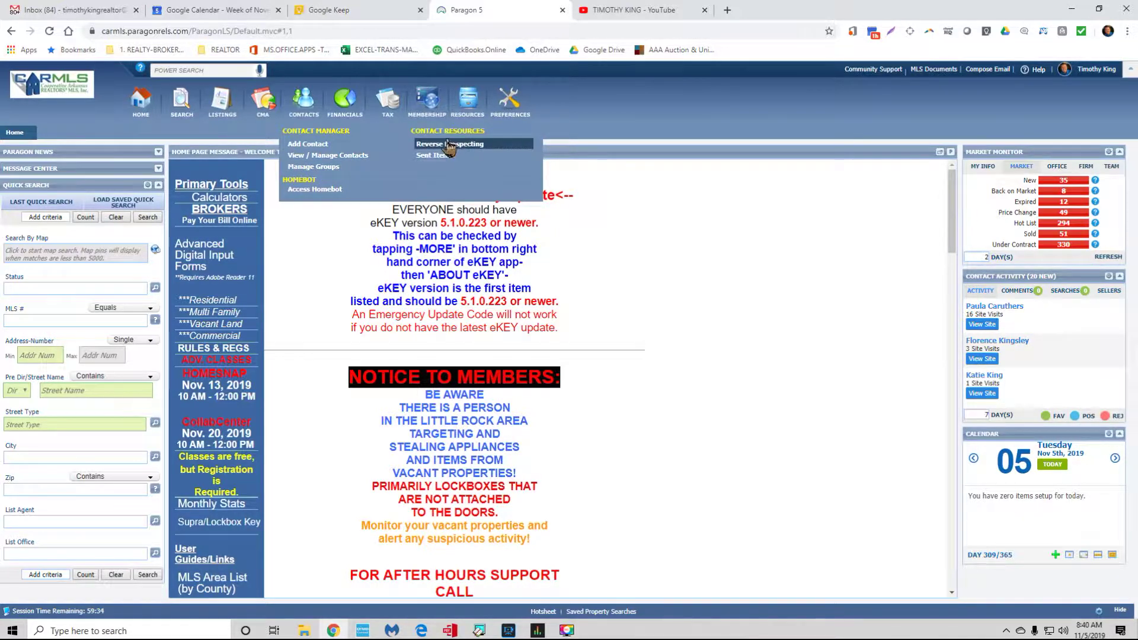
{"action": "mouse_move", "coordinate": [343, 103]}
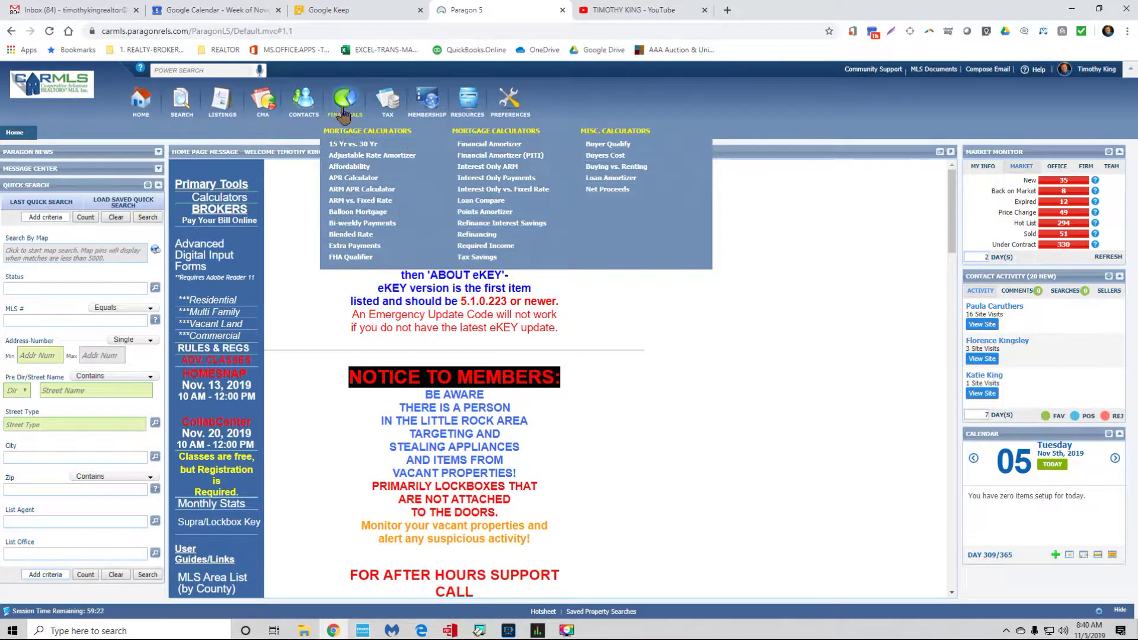
{"action": "left_click", "coordinate": [344, 110]}
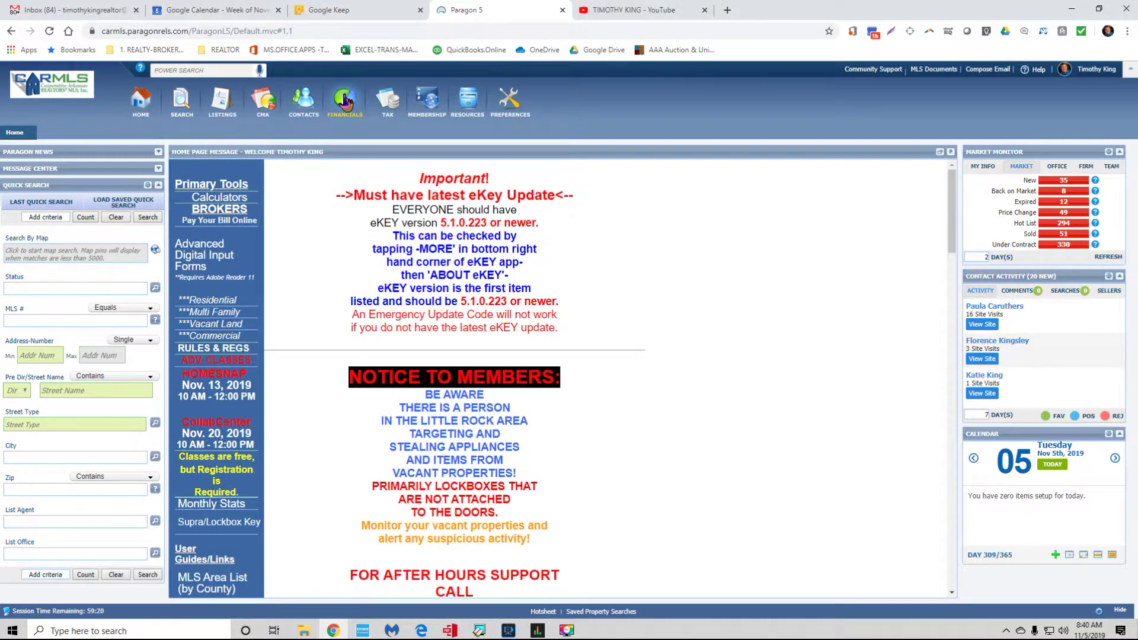
{"action": "left_click", "coordinate": [345, 104]}
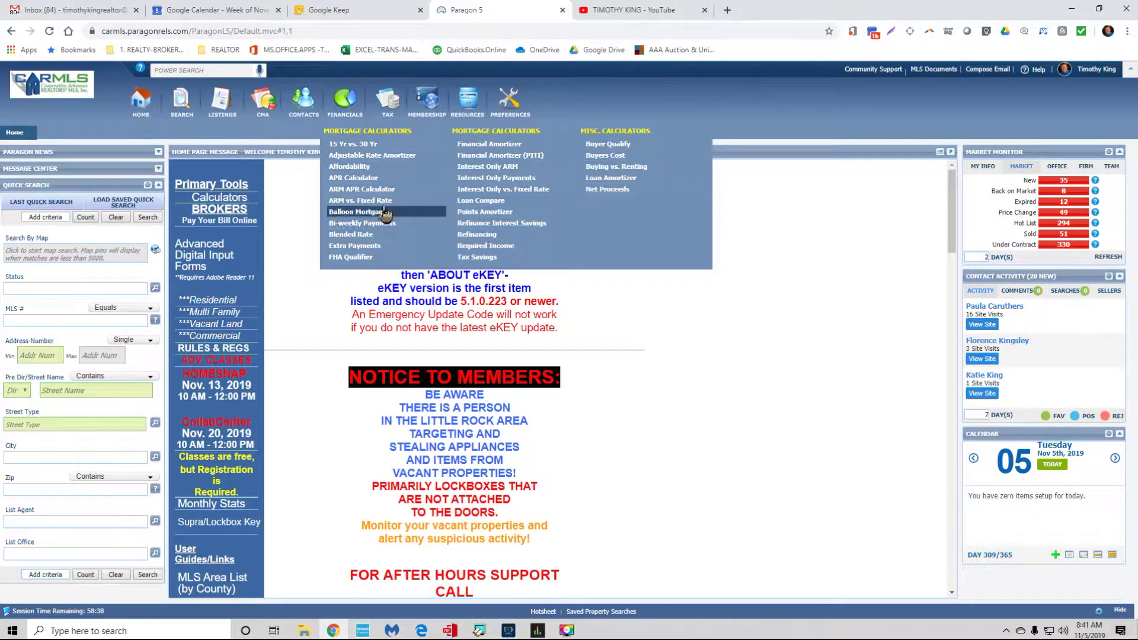
{"action": "left_click", "coordinate": [349, 144]}
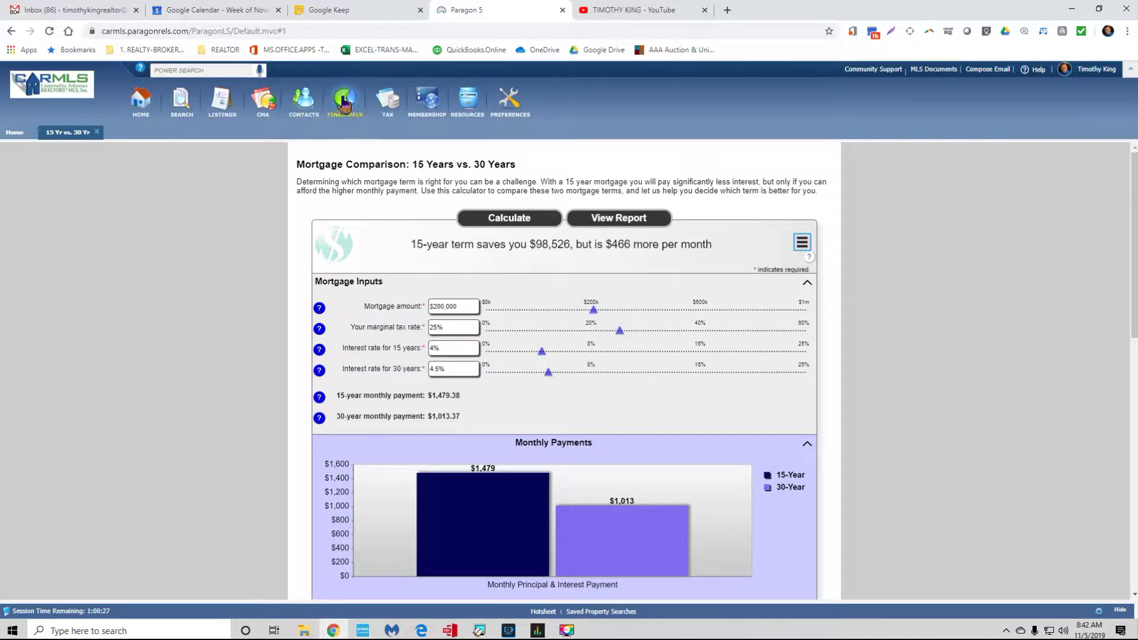
Scroll through the 15 Yr vs. 30 Yr calculator, then bring up the Financials and Tax menus
{"action": "scroll", "coordinate": [414, 296], "scroll_direction": "down", "scroll_amount": 10}
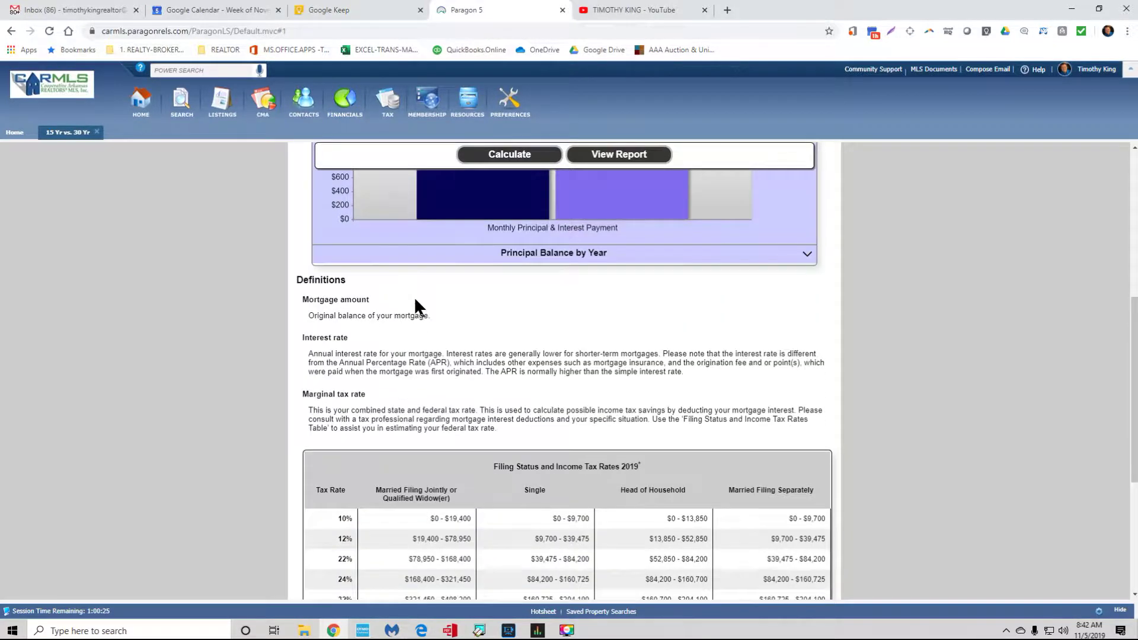
{"action": "scroll", "coordinate": [414, 300], "scroll_direction": "up", "scroll_amount": 7}
{"action": "scroll", "coordinate": [413, 300], "scroll_direction": "up", "scroll_amount": 4}
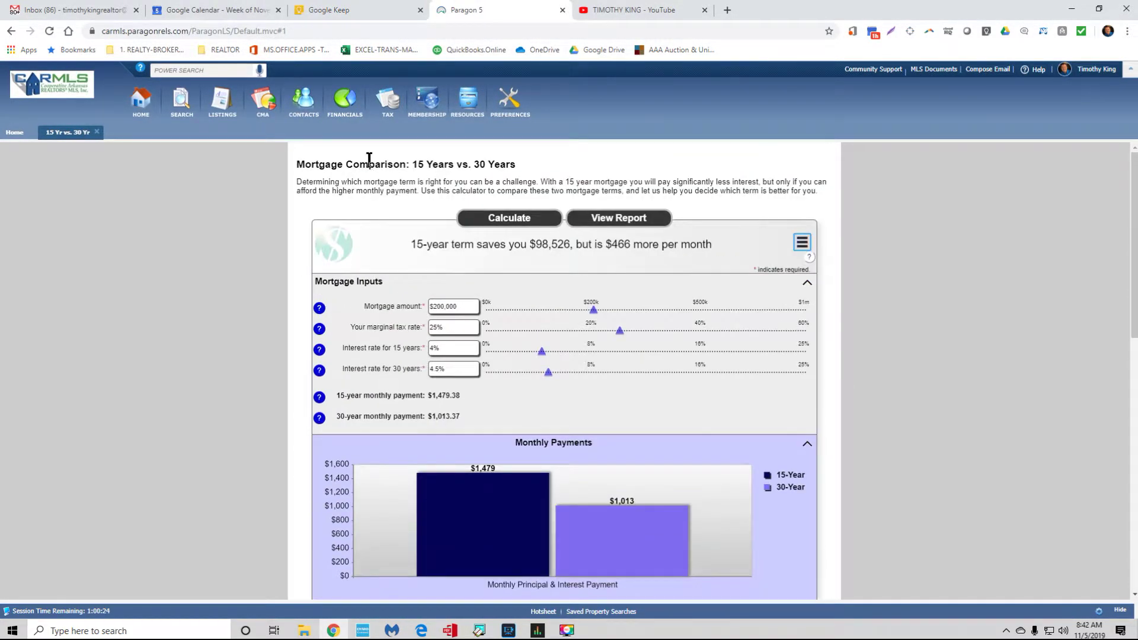
{"action": "left_click", "coordinate": [343, 101]}
{"action": "left_click", "coordinate": [388, 102]}
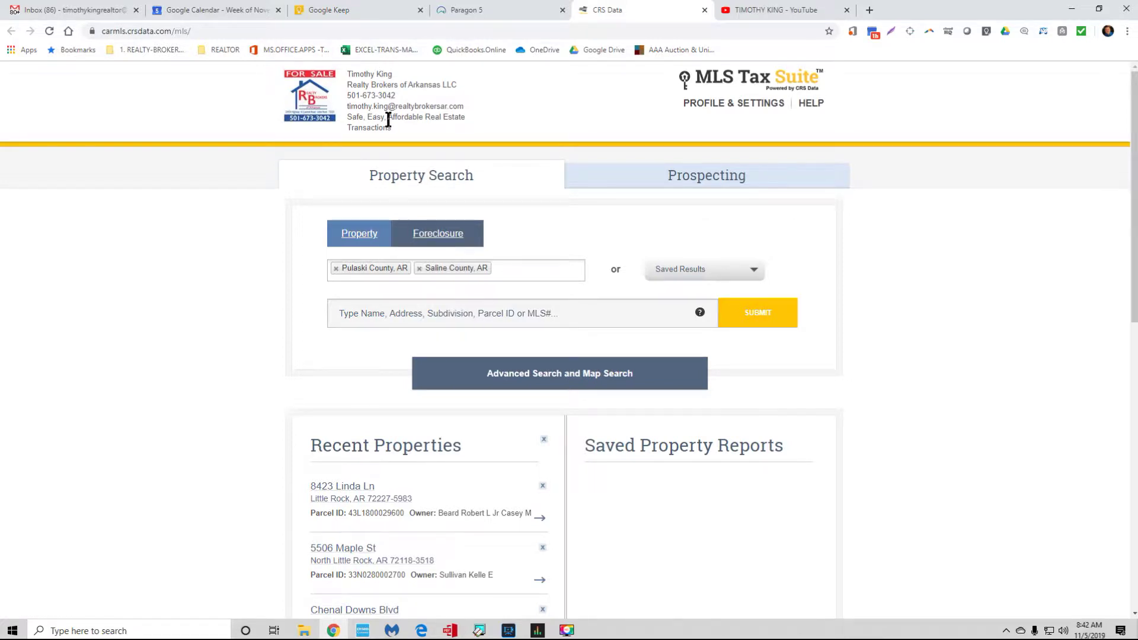
Glance at the 15 Yr vs. 30 Yr comparison, preview CRS Data's Prospecting search, then close the tax suite
{"action": "left_click", "coordinate": [519, 10]}
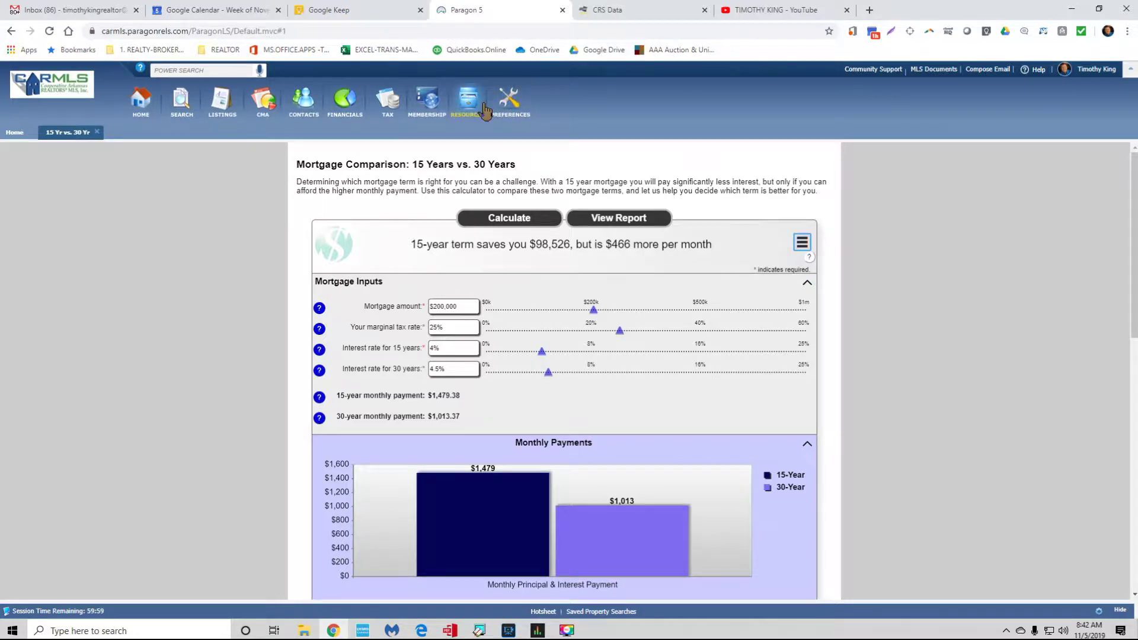
{"action": "left_click", "coordinate": [636, 10]}
{"action": "scroll", "coordinate": [605, 297], "scroll_direction": "down", "scroll_amount": 5}
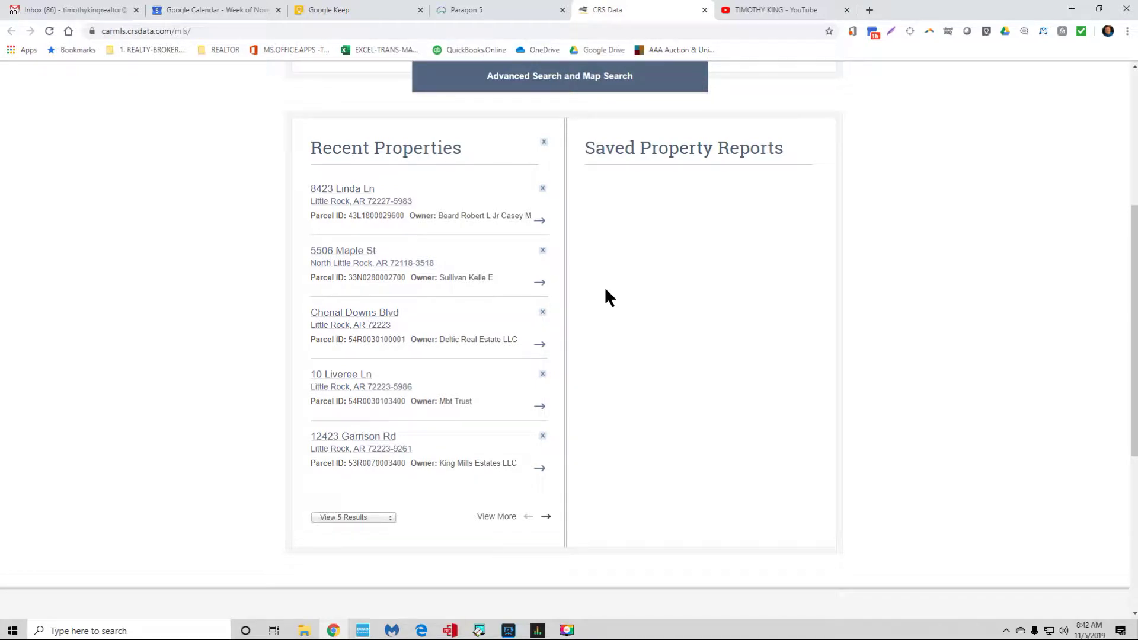
{"action": "scroll", "coordinate": [605, 302], "scroll_direction": "up", "scroll_amount": 5}
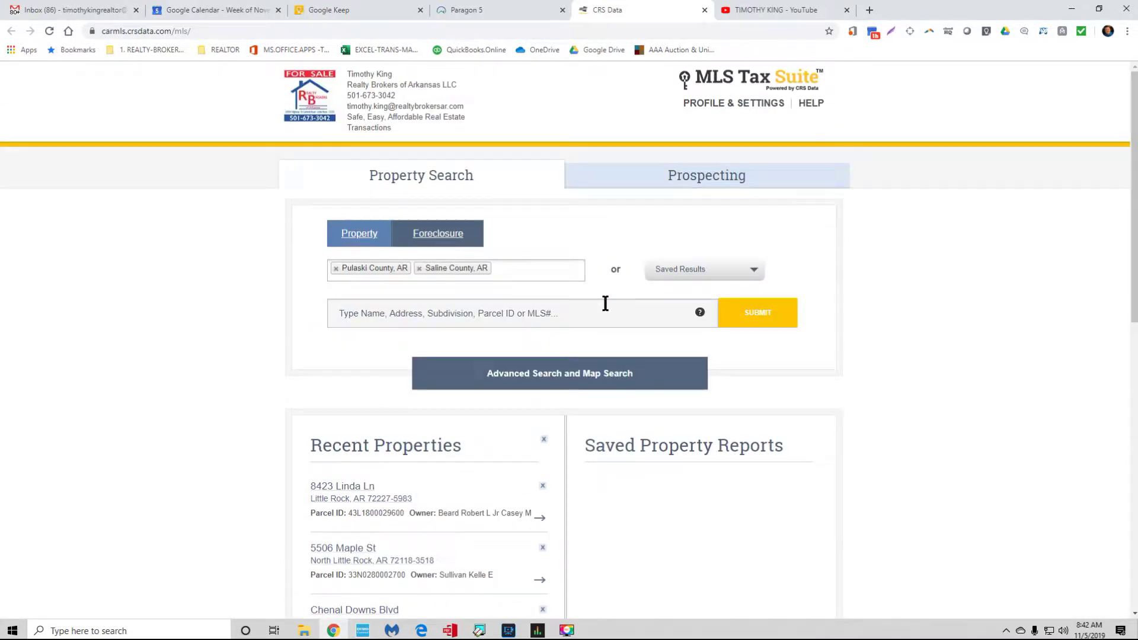
{"action": "left_click", "coordinate": [708, 181]}
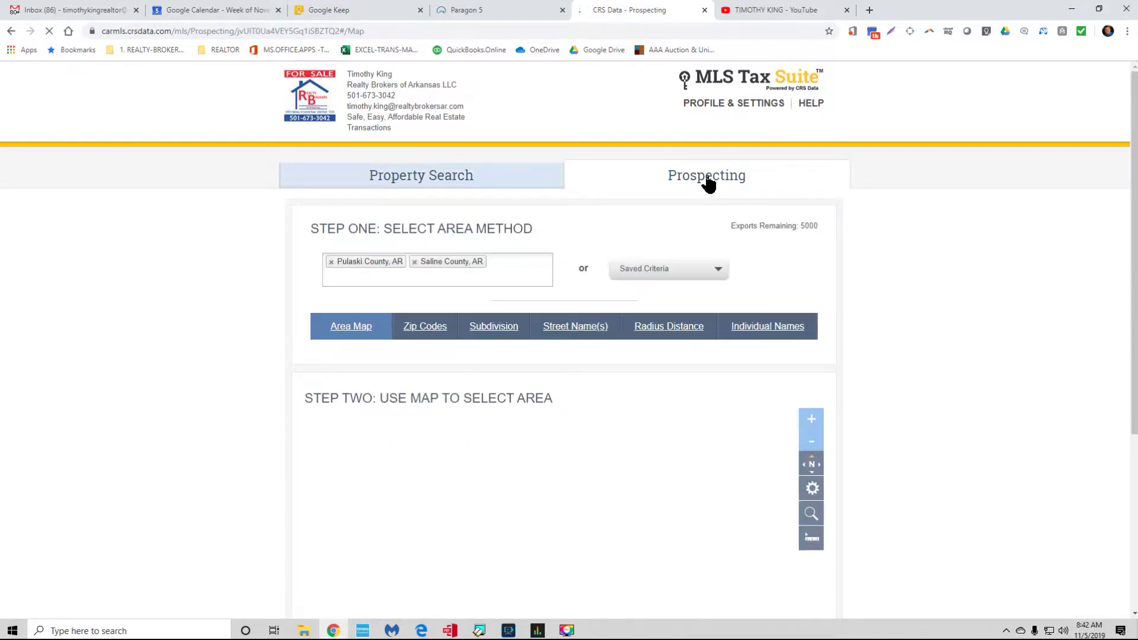
{"action": "left_click", "coordinate": [704, 10]}
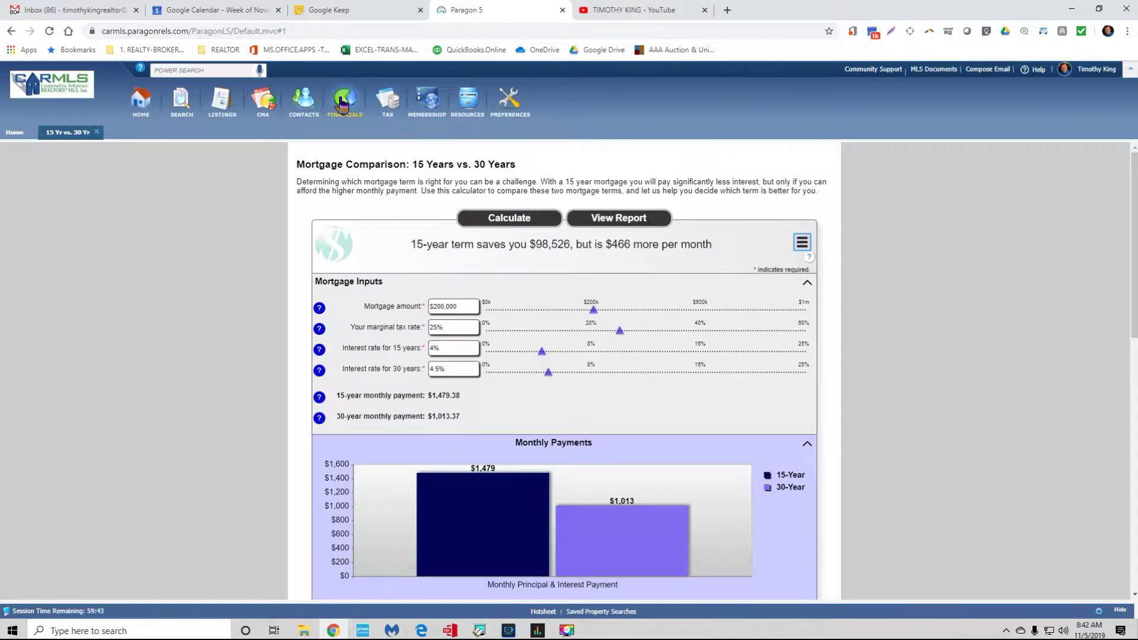
Open the Agent Mailing Labels search tab from Paragon's MEMBERSHIP menu
{"action": "mouse_move", "coordinate": [388, 107]}
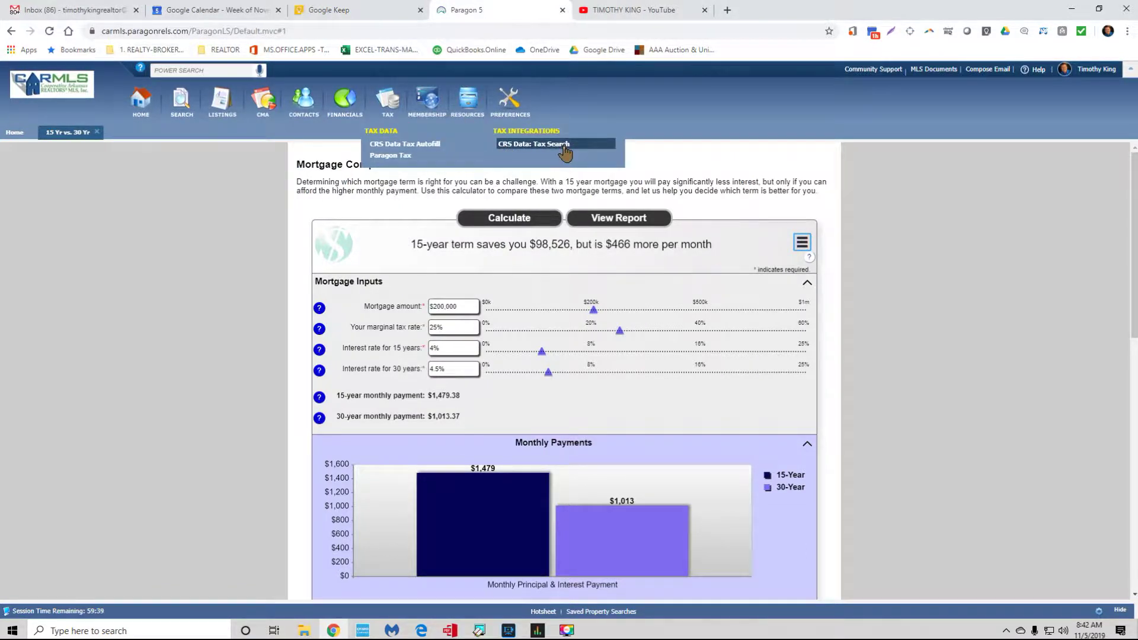
{"action": "mouse_move", "coordinate": [424, 97]}
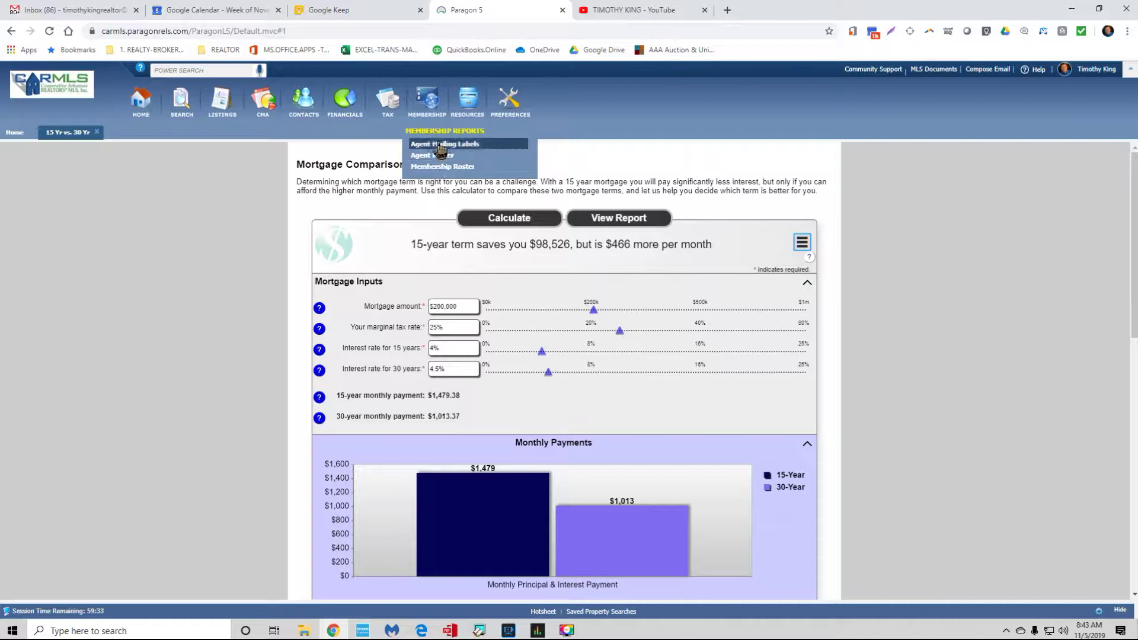
{"action": "left_click", "coordinate": [440, 145]}
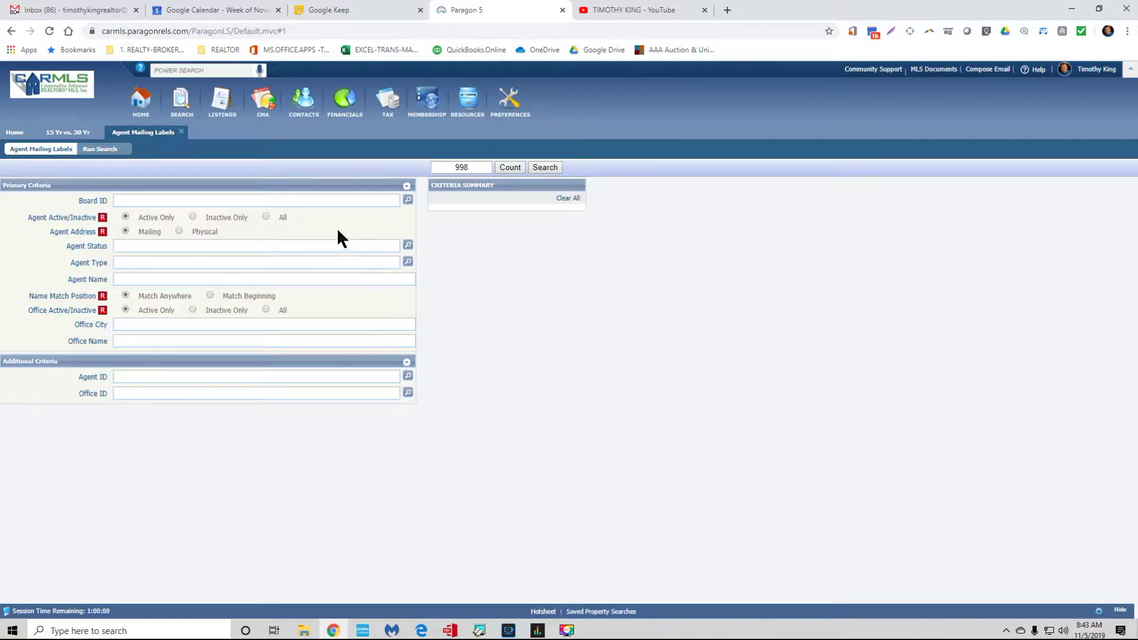
{"action": "left_click", "coordinate": [429, 100]}
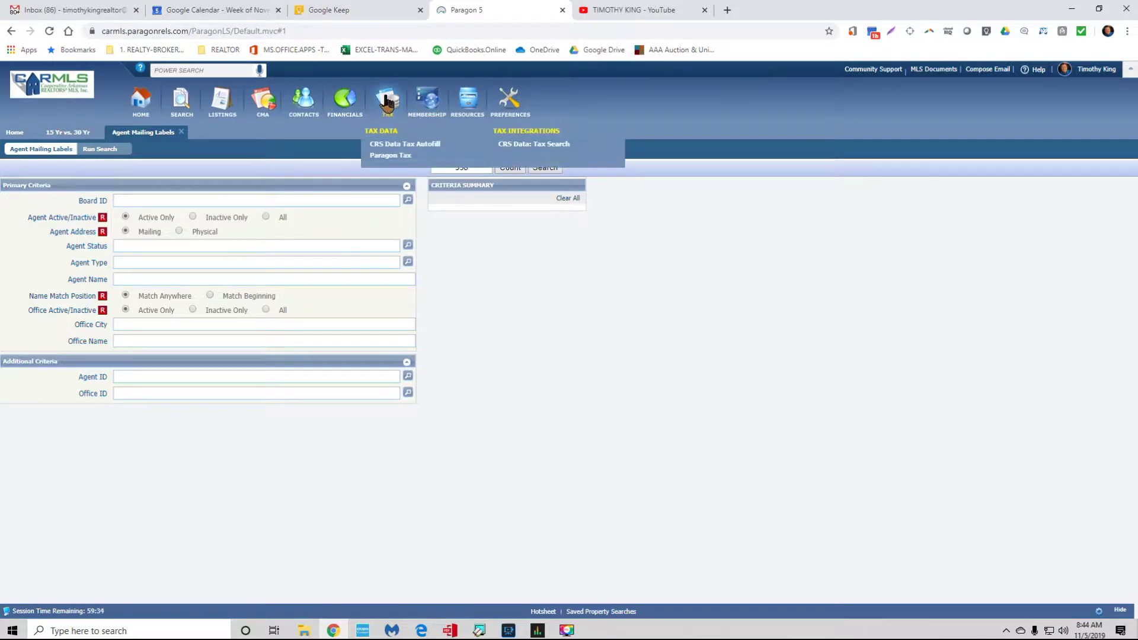
{"action": "mouse_move", "coordinate": [388, 102]}
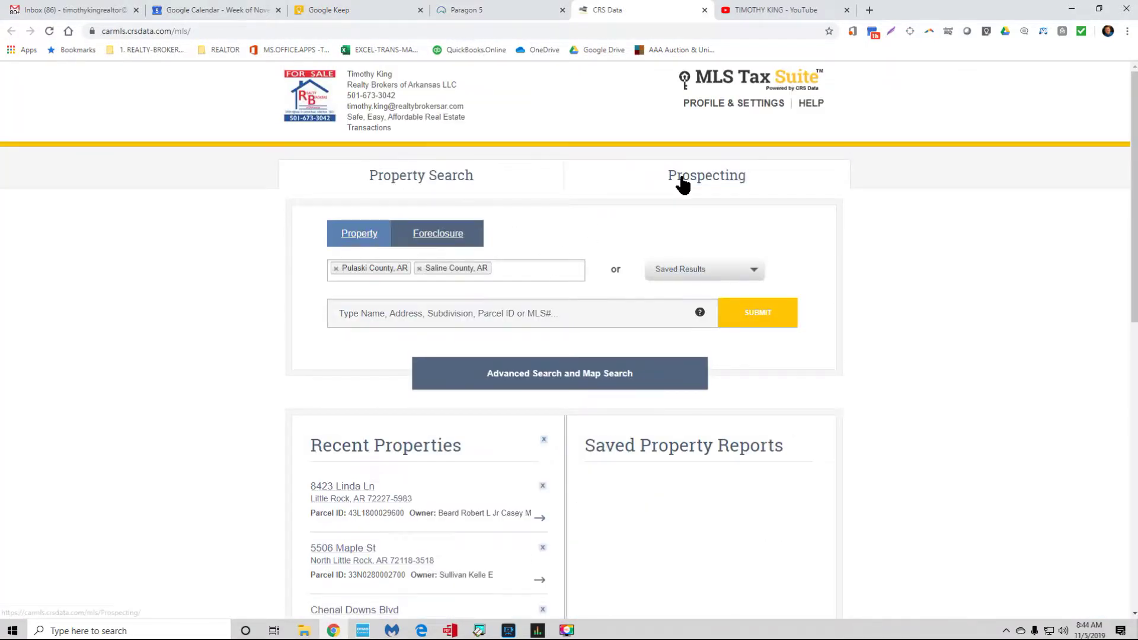
Preview Prospecting in the reopened CRS Data tax suite, close it, and return to Paragon's MLS resources
{"action": "left_click", "coordinate": [683, 184]}
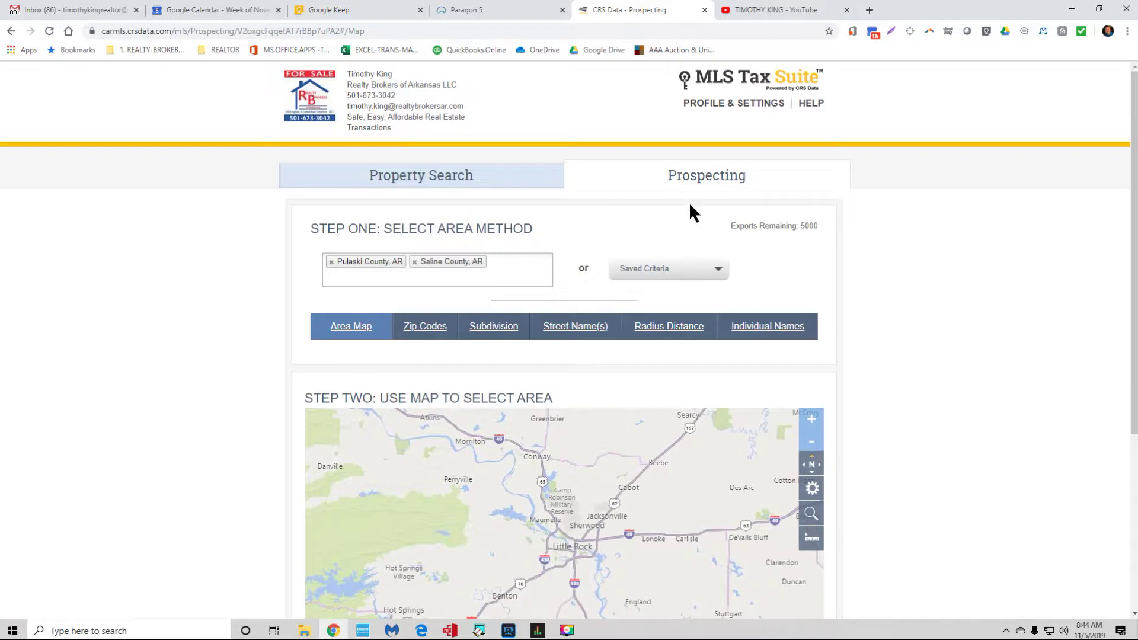
{"action": "left_click", "coordinate": [705, 10]}
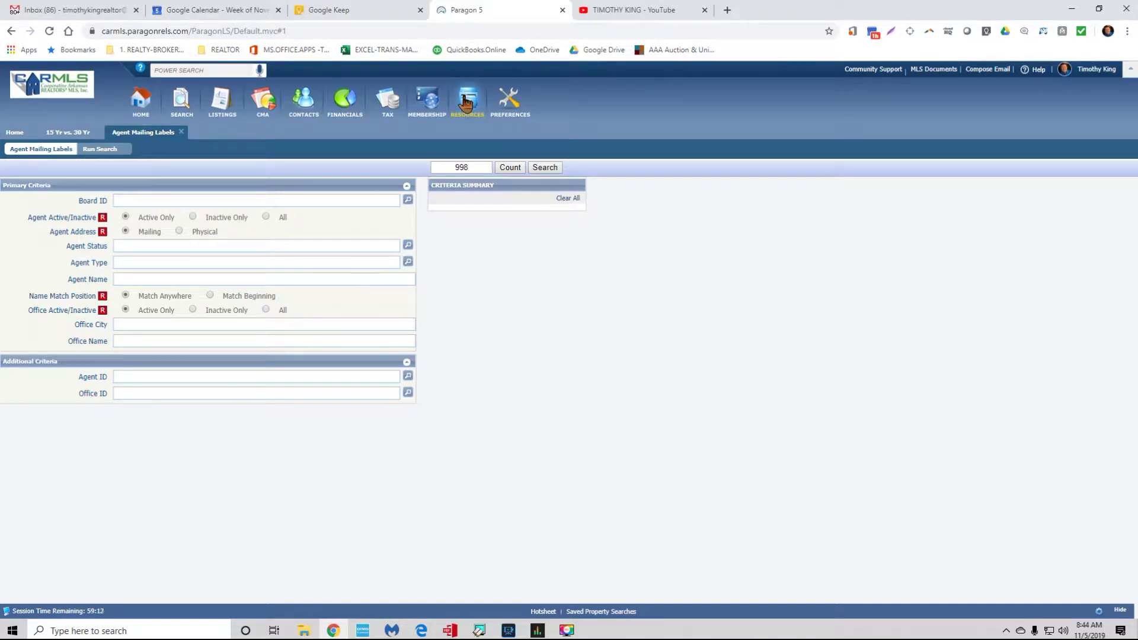
{"action": "left_click", "coordinate": [466, 104]}
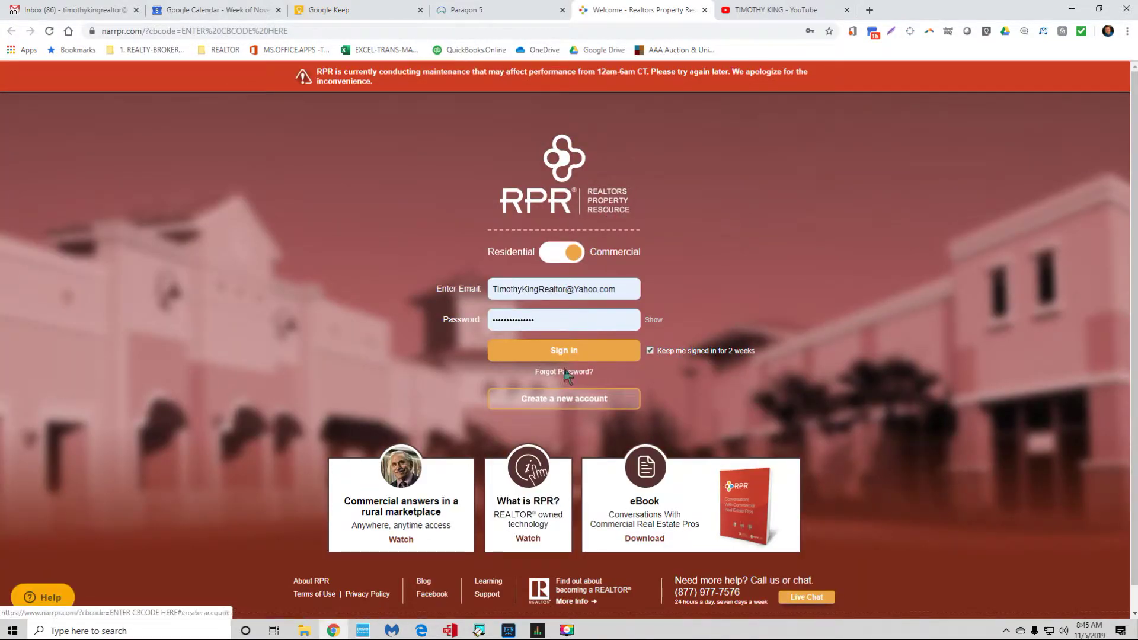
Sign in to RPR on the login page launched from Paragon's resources
{"action": "left_click", "coordinate": [562, 354]}
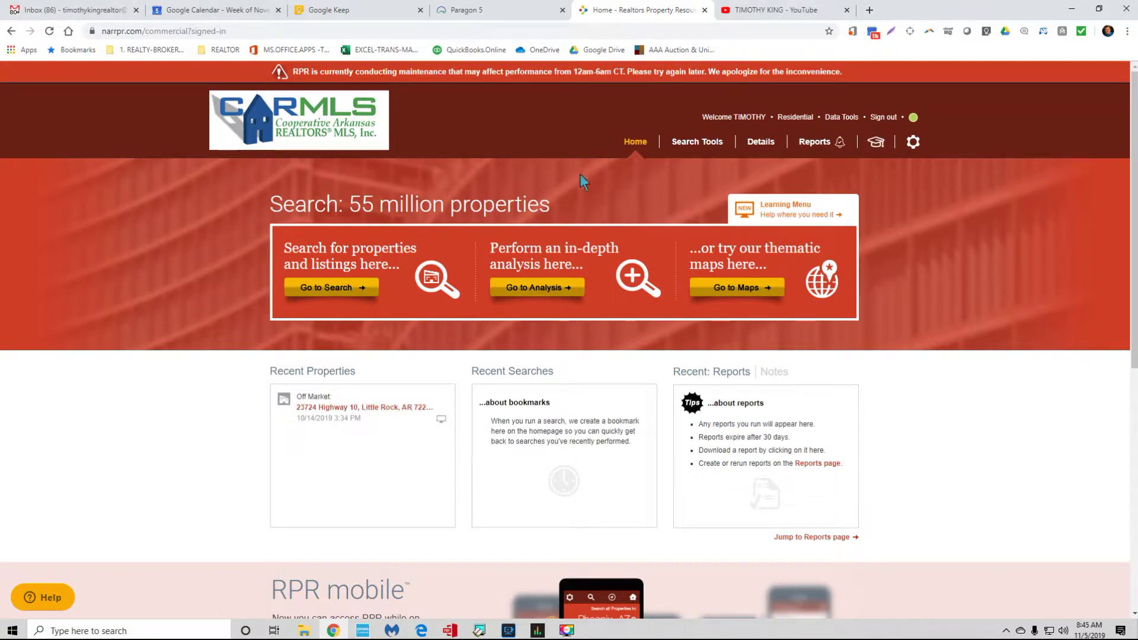
Toggle RPR between the Residential and Commercial views, ending on Residential with the address suggestions showing
{"action": "left_click", "coordinate": [793, 120]}
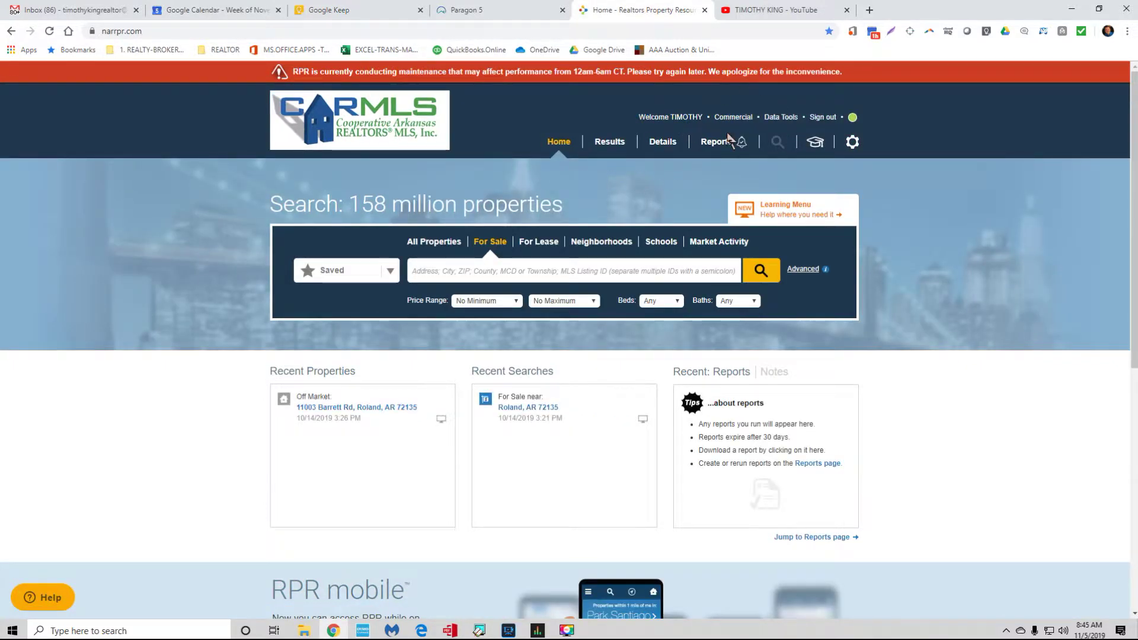
{"action": "left_click", "coordinate": [739, 118]}
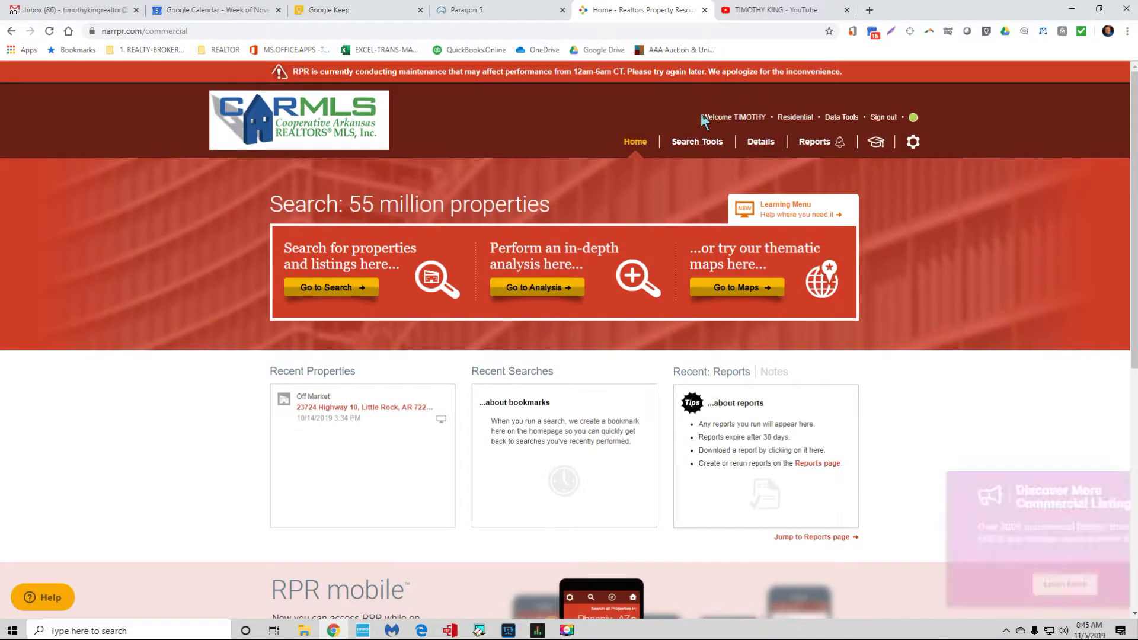
{"action": "left_click", "coordinate": [804, 117]}
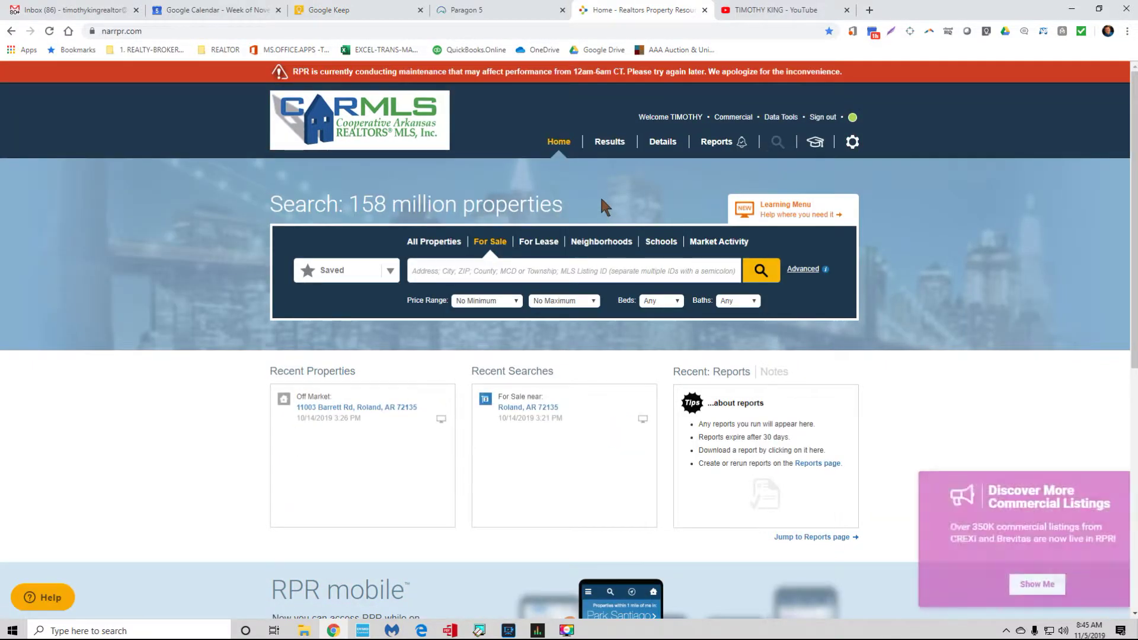
{"action": "left_click", "coordinate": [519, 277]}
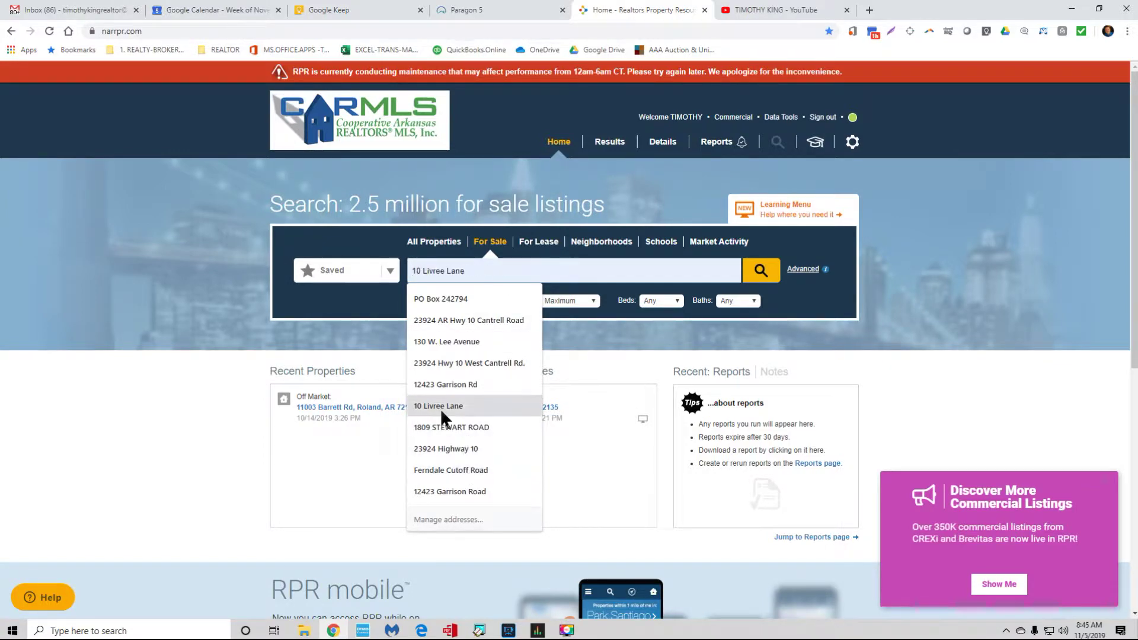
{"action": "left_click", "coordinate": [444, 427]}
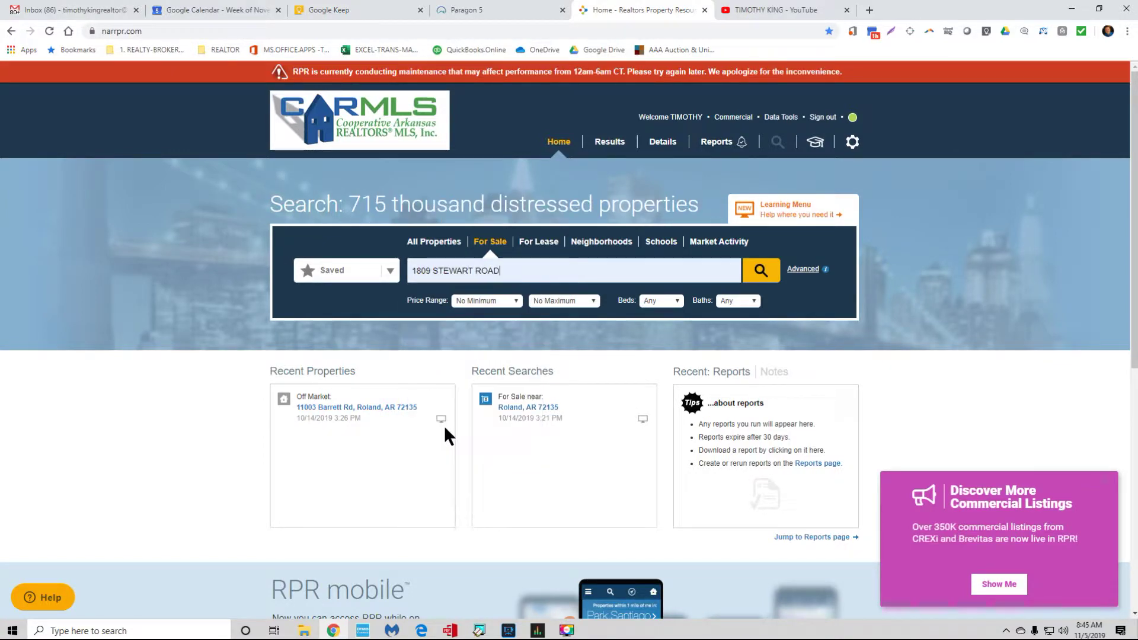
{"action": "left_click", "coordinate": [760, 271]}
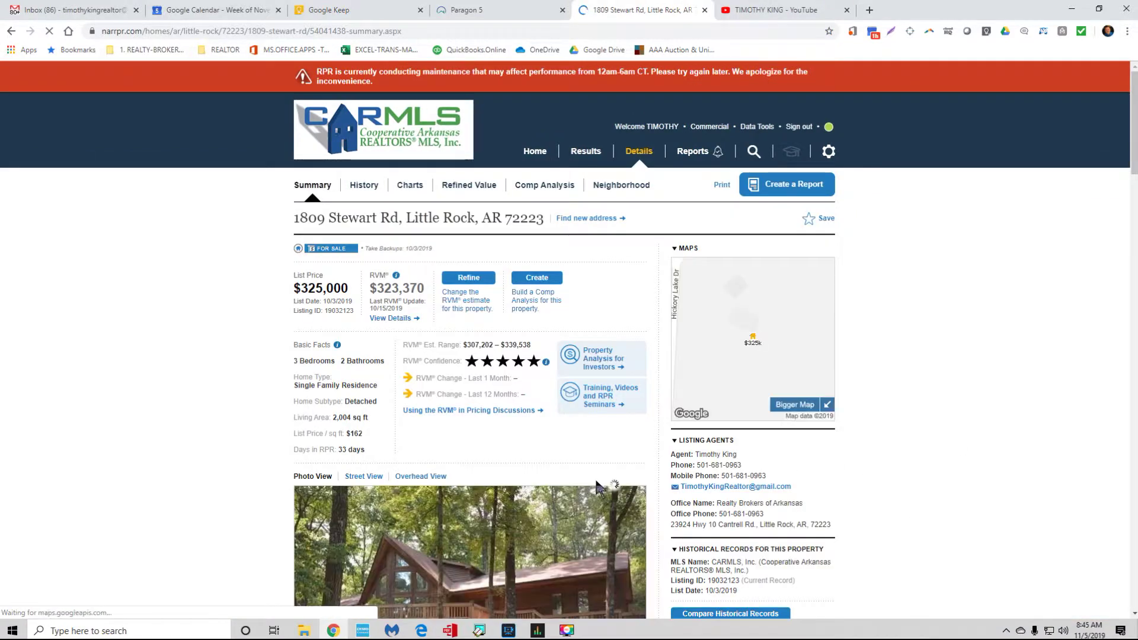
{"action": "scroll", "coordinate": [143, 291], "scroll_direction": "down", "scroll_amount": 10}
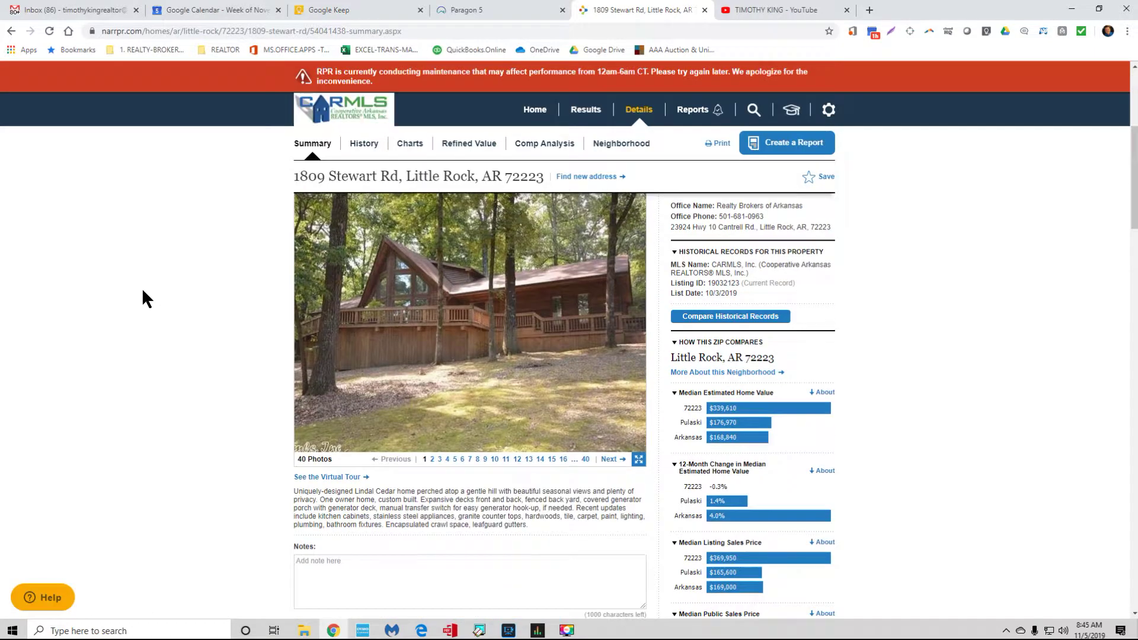
{"action": "scroll", "coordinate": [143, 291], "scroll_direction": "up", "scroll_amount": 10}
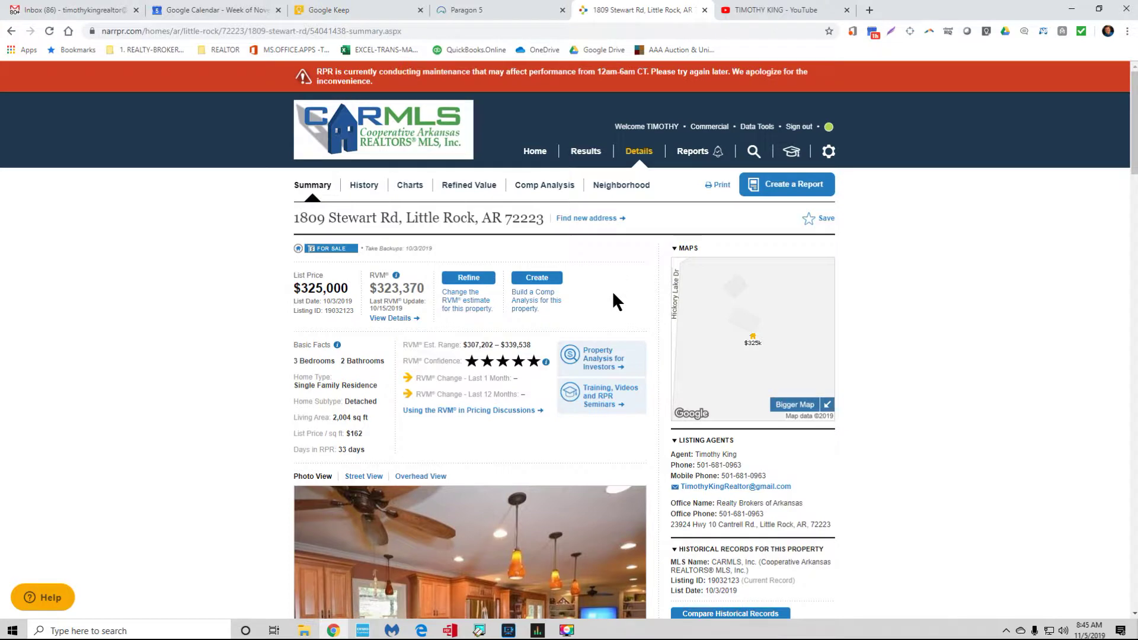
{"action": "left_click", "coordinate": [709, 128]}
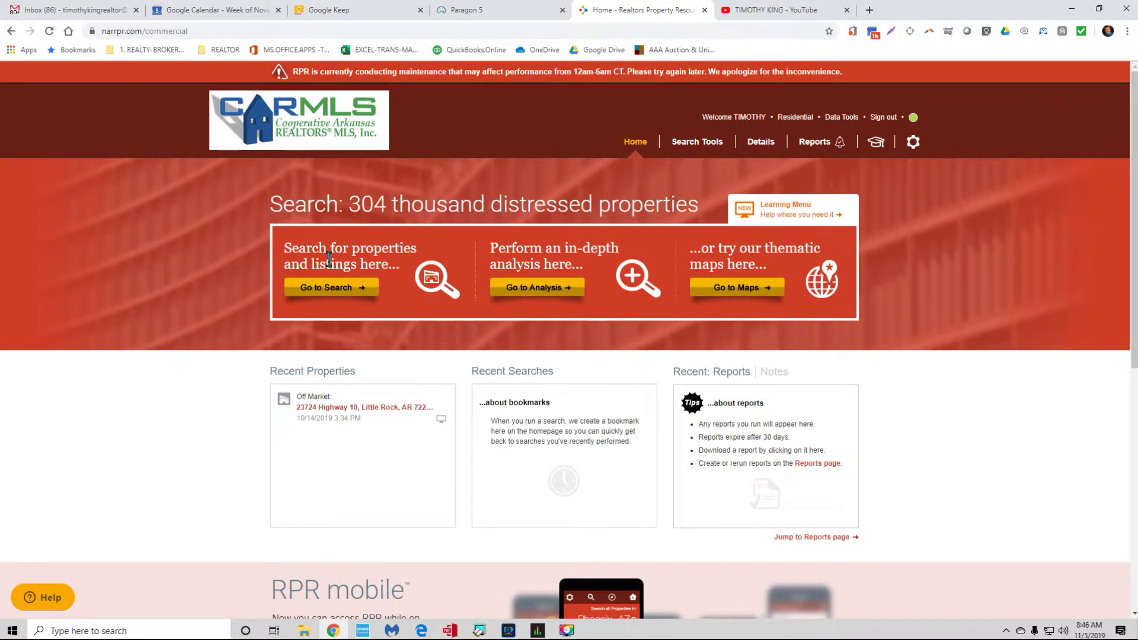
Scroll through the RPR Commercial home page, then switch back to the residential side
{"action": "scroll", "coordinate": [532, 258], "scroll_direction": "down", "scroll_amount": 5}
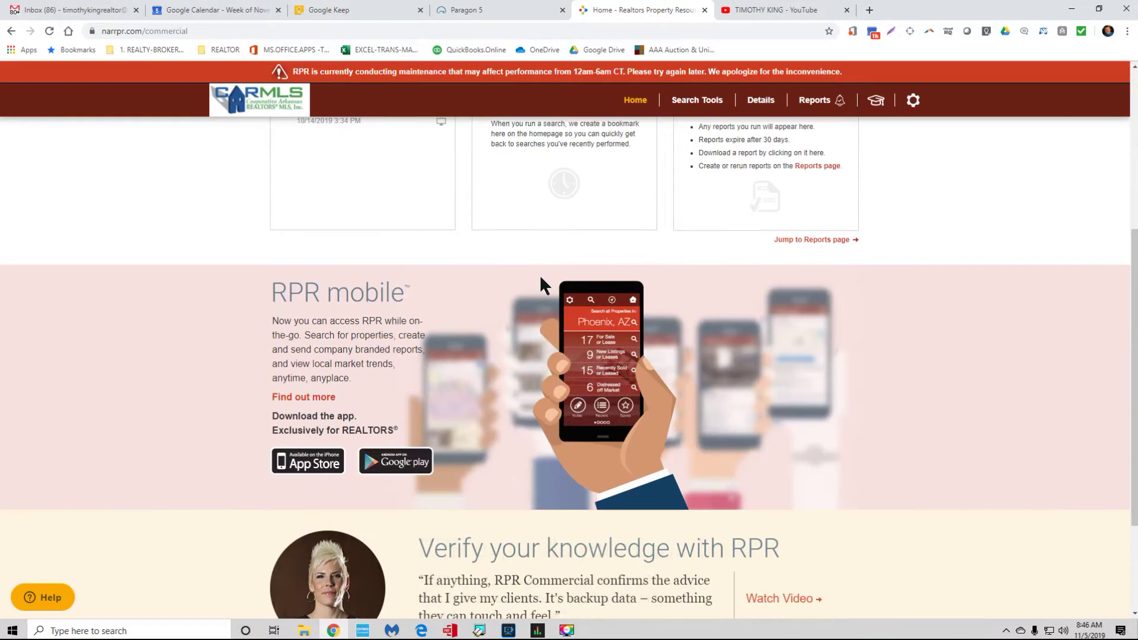
{"action": "scroll", "coordinate": [482, 282], "scroll_direction": "up", "scroll_amount": 5}
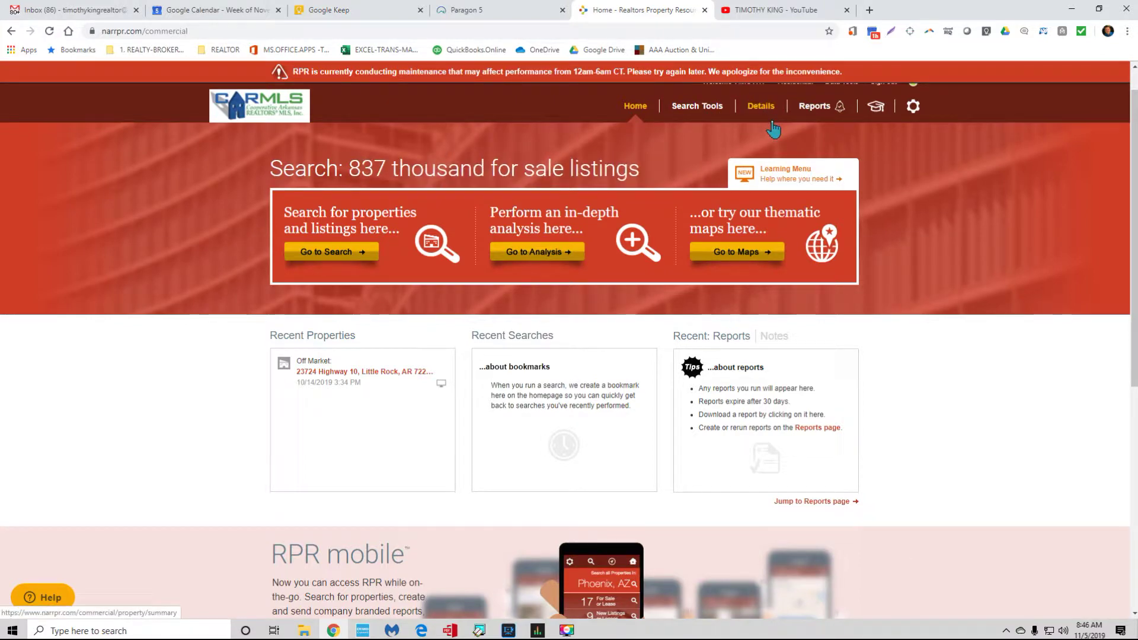
{"action": "scroll", "coordinate": [801, 225], "scroll_direction": "up", "scroll_amount": 1}
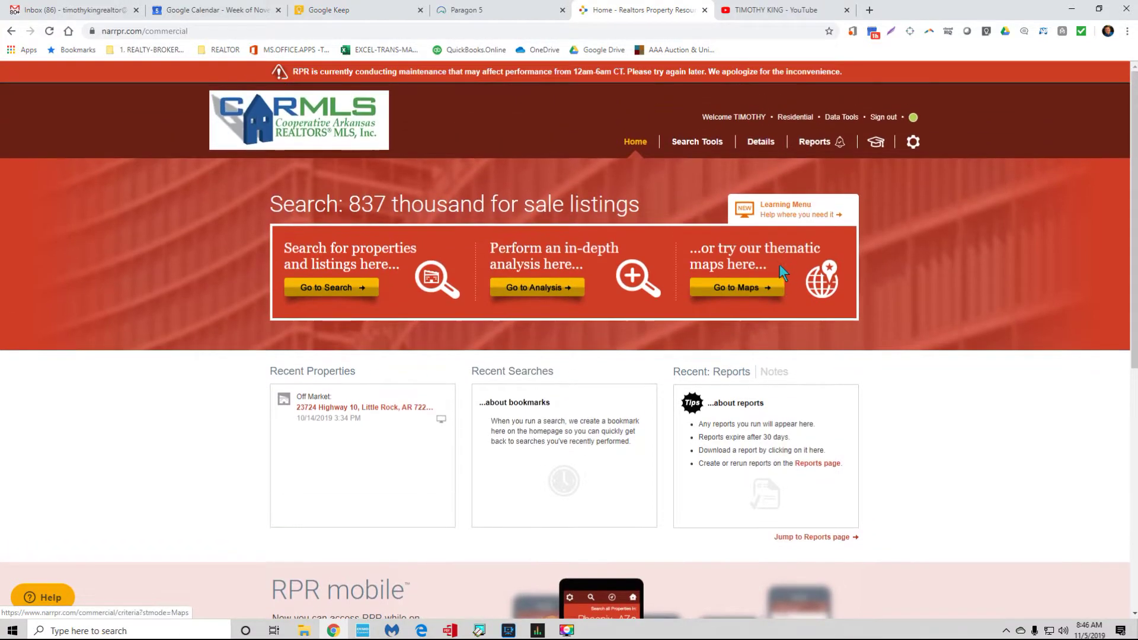
{"action": "left_click", "coordinate": [794, 117]}
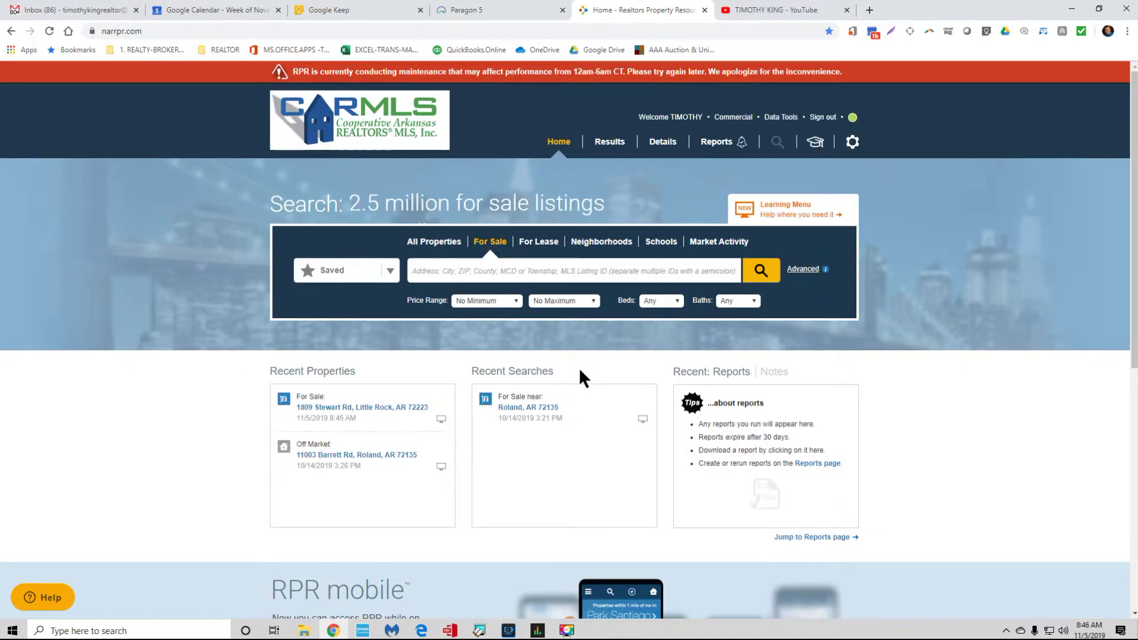
Scroll down the RPR residential home page to the mobile app and testimonial sections
{"action": "scroll", "coordinate": [575, 371], "scroll_direction": "down", "scroll_amount": 1}
{"action": "scroll", "coordinate": [571, 370], "scroll_direction": "down", "scroll_amount": 7}
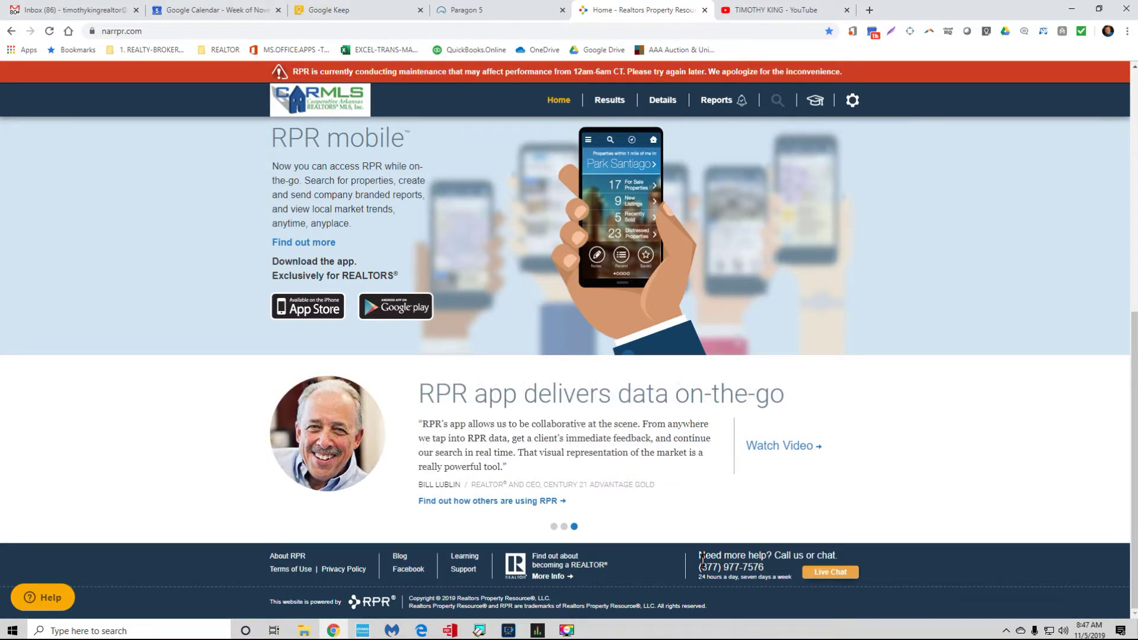
Open RPR Learning Resources from the footer and browse its eBooks, webinars and quick start guides
{"action": "left_click", "coordinate": [466, 558]}
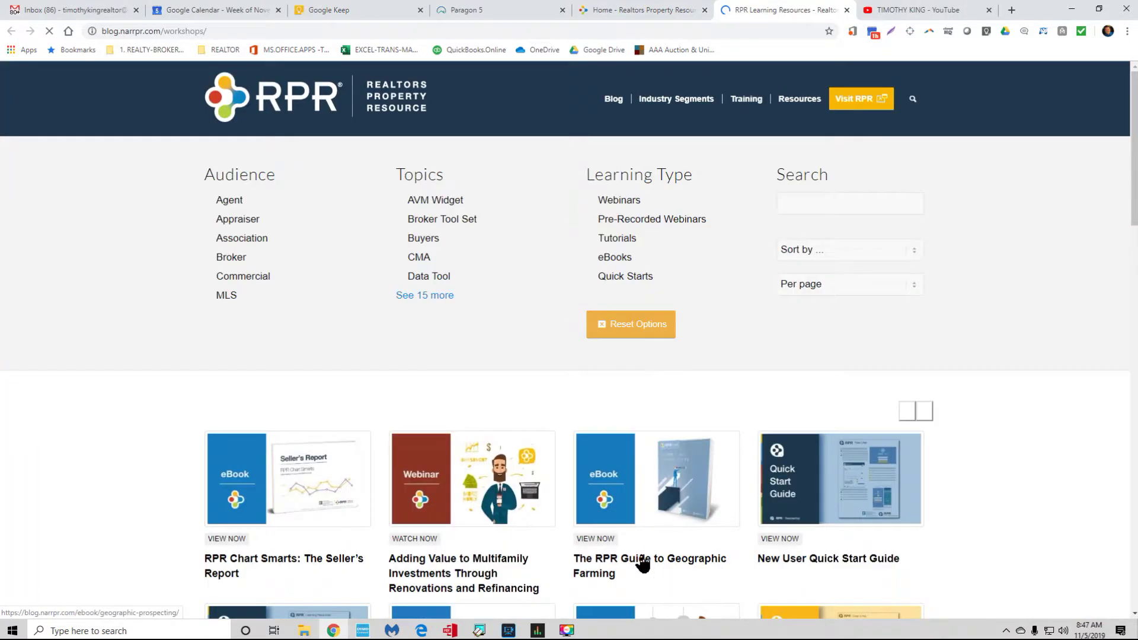
{"action": "scroll", "coordinate": [1046, 386], "scroll_direction": "down", "scroll_amount": 4}
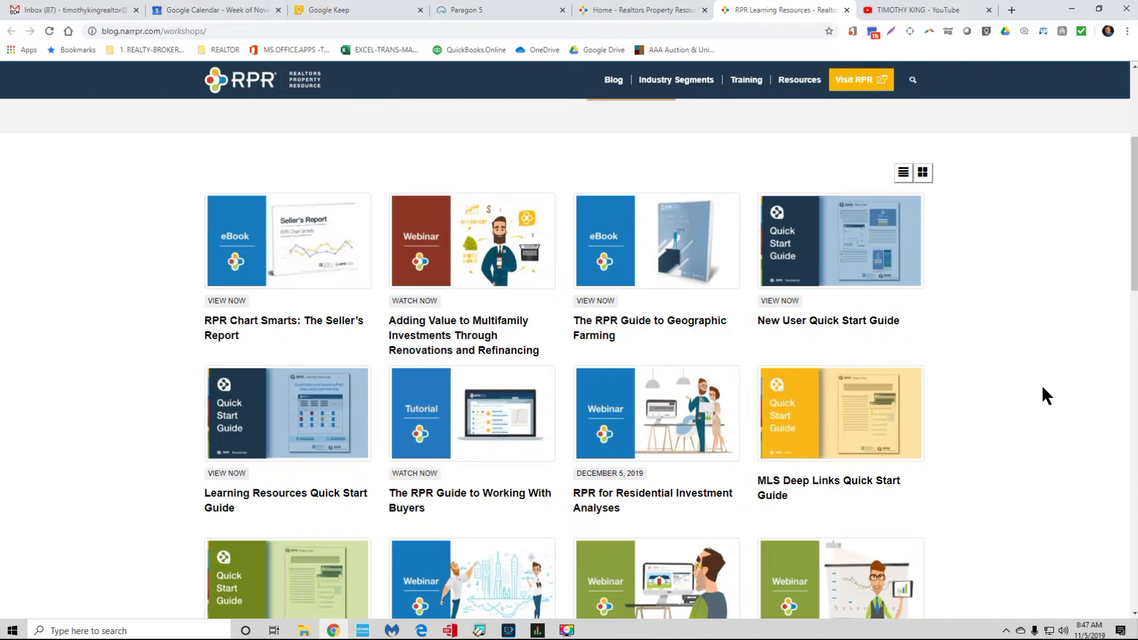
{"action": "scroll", "coordinate": [1041, 386], "scroll_direction": "up", "scroll_amount": 5}
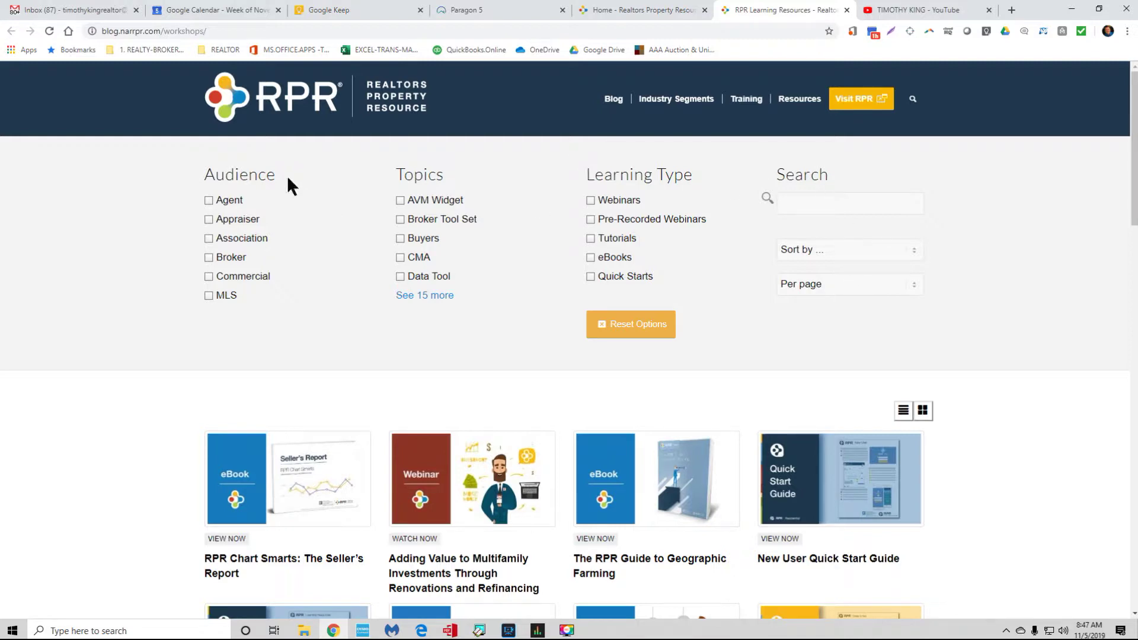
Close Learning Resources and return to Paragon 5's Home tab, toggling the Preferences menu on the way
{"action": "left_click", "coordinate": [847, 10]}
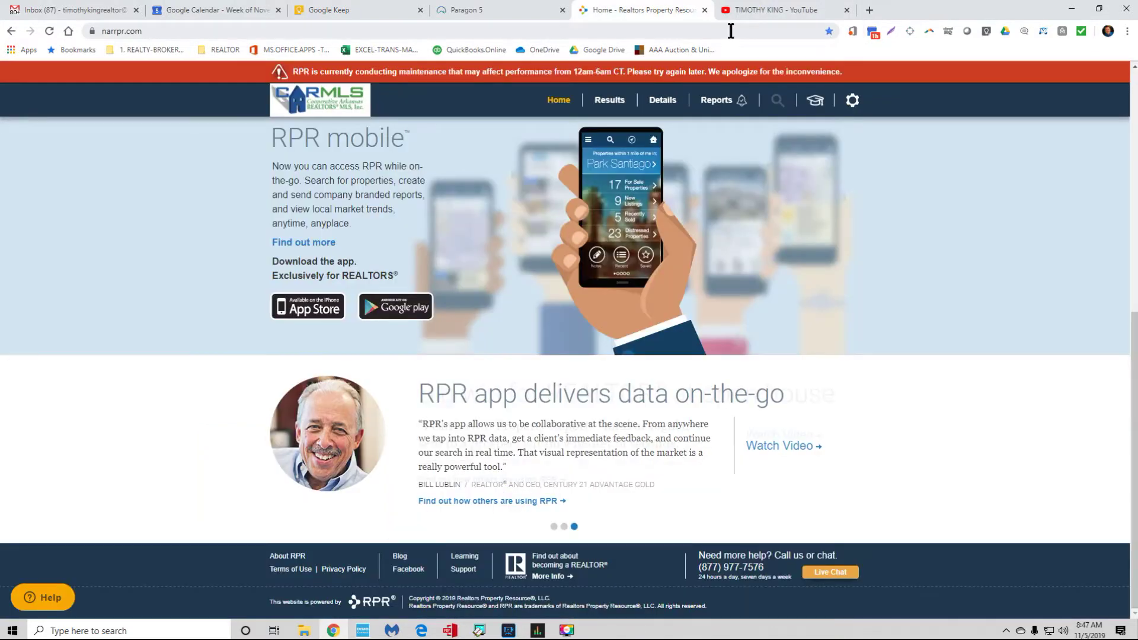
{"action": "left_click", "coordinate": [521, 16]}
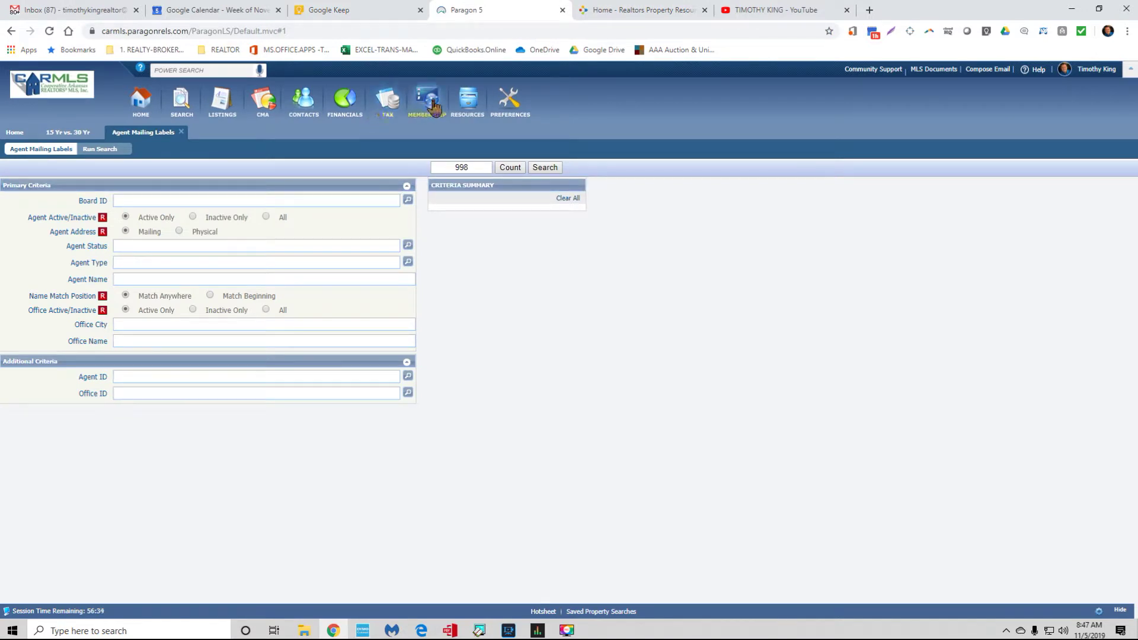
{"action": "mouse_move", "coordinate": [468, 102]}
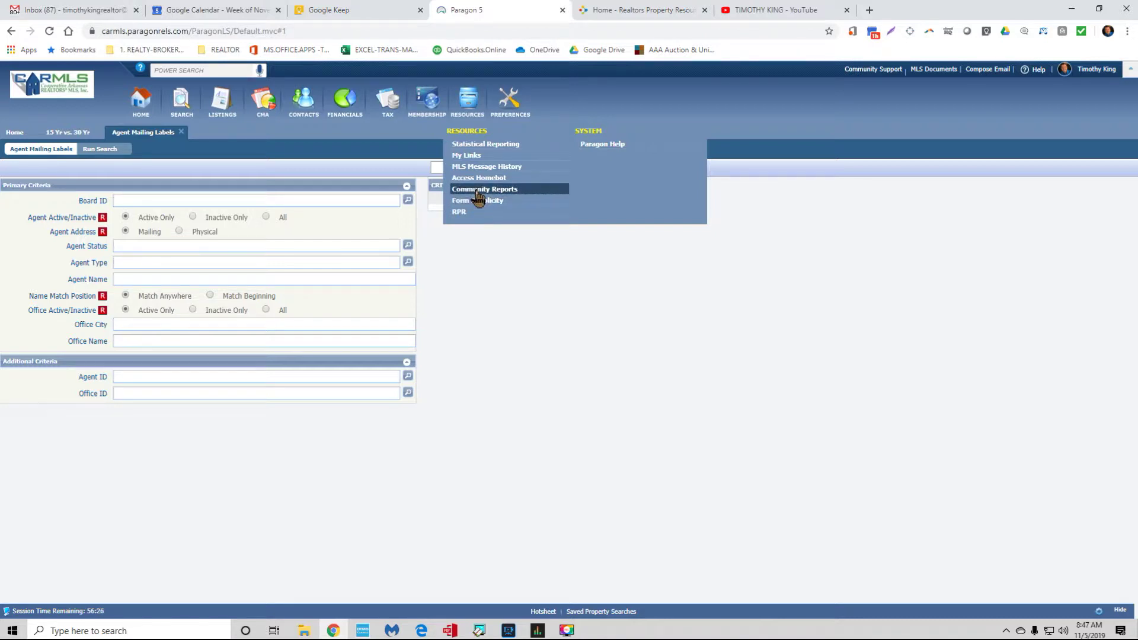
{"action": "left_click", "coordinate": [511, 104]}
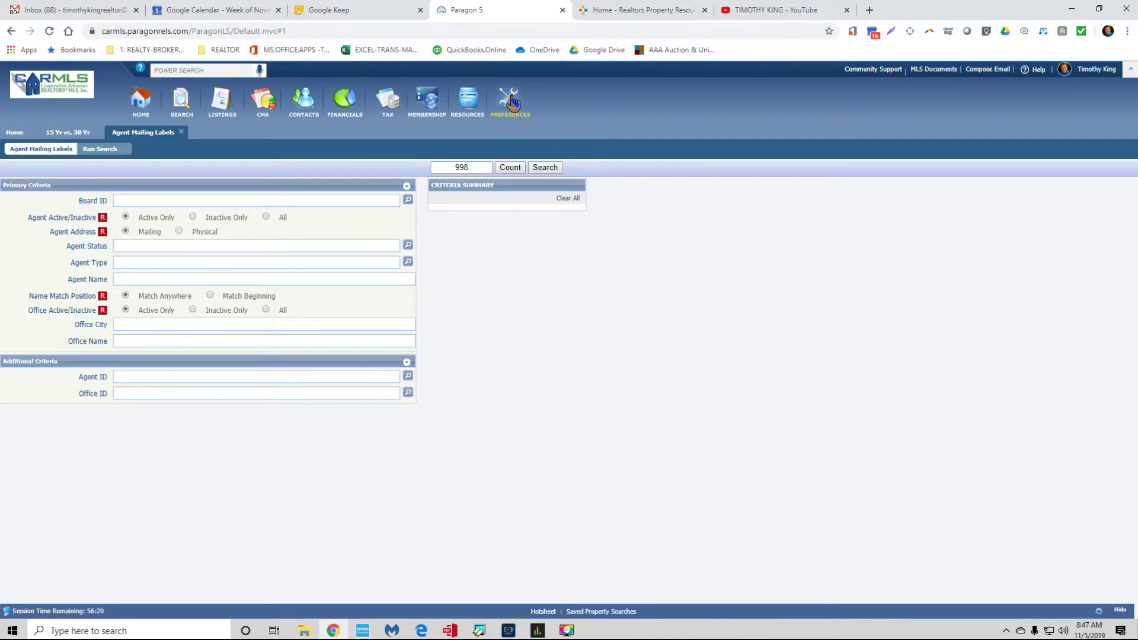
{"action": "left_click", "coordinate": [511, 104]}
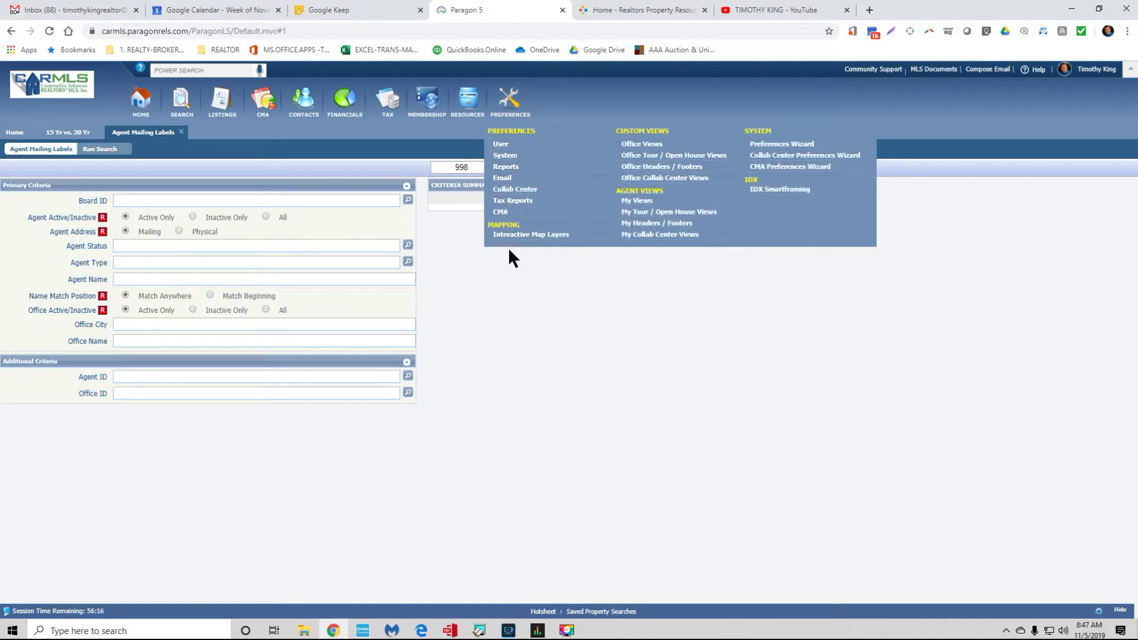
{"action": "mouse_move", "coordinate": [508, 125]}
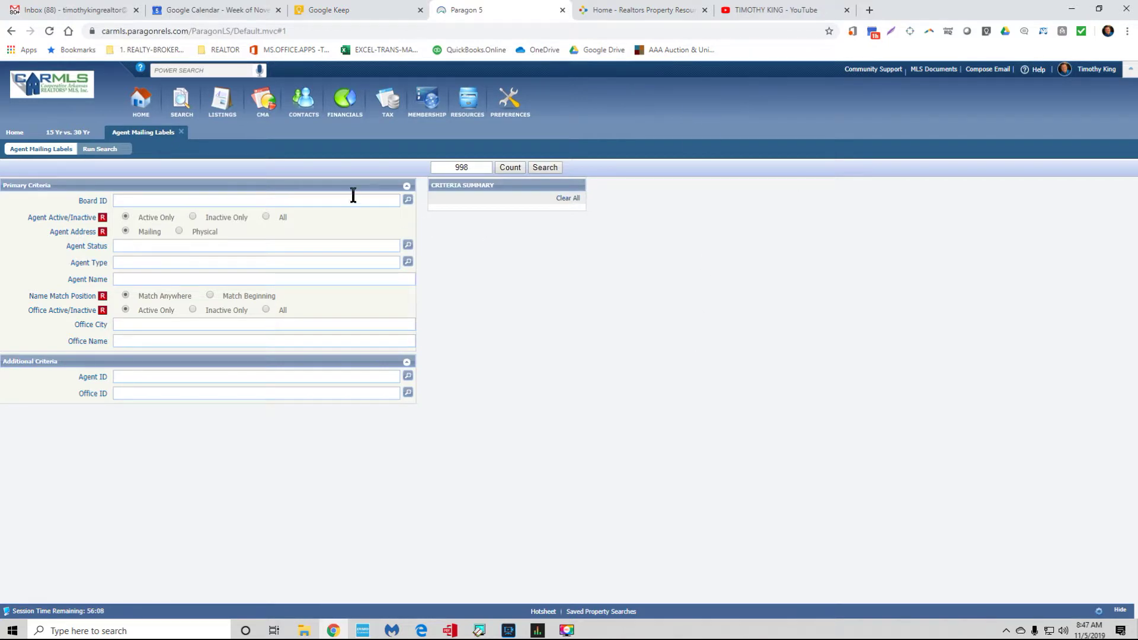
{"action": "left_click", "coordinate": [141, 102]}
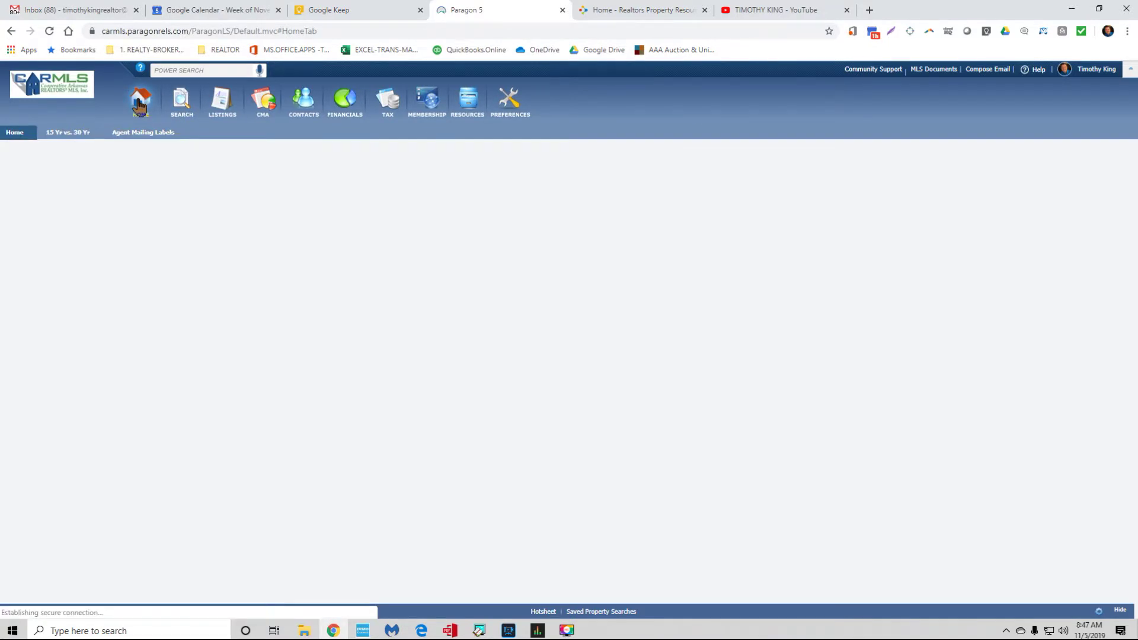